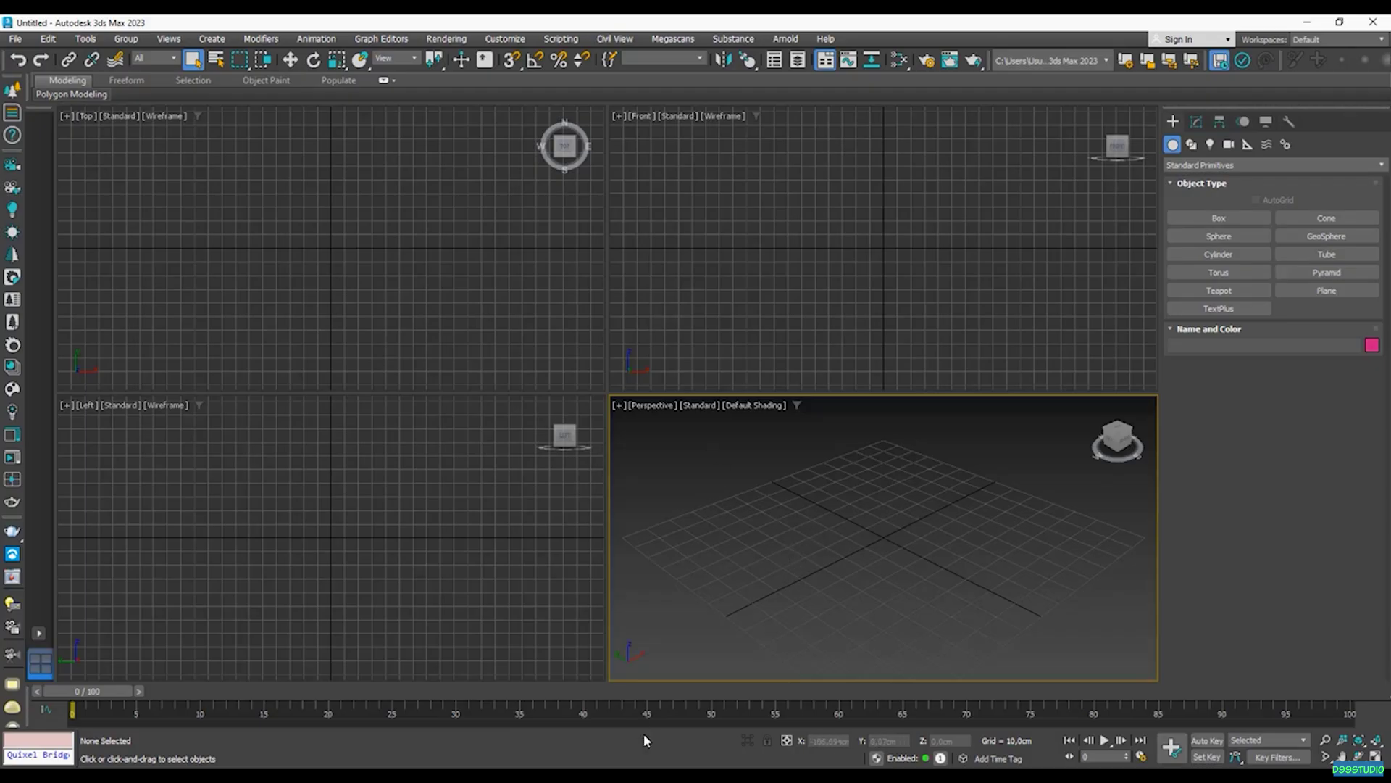
- Bring the interior photo from its folder into the perspective viewport as viewport background and environment map, and maximize that viewport
key("alt+Tab")
left_click(1341, 24)
left_click_drag(751, 164, 396, 137)
left_click_drag(234, 325, 888, 570)
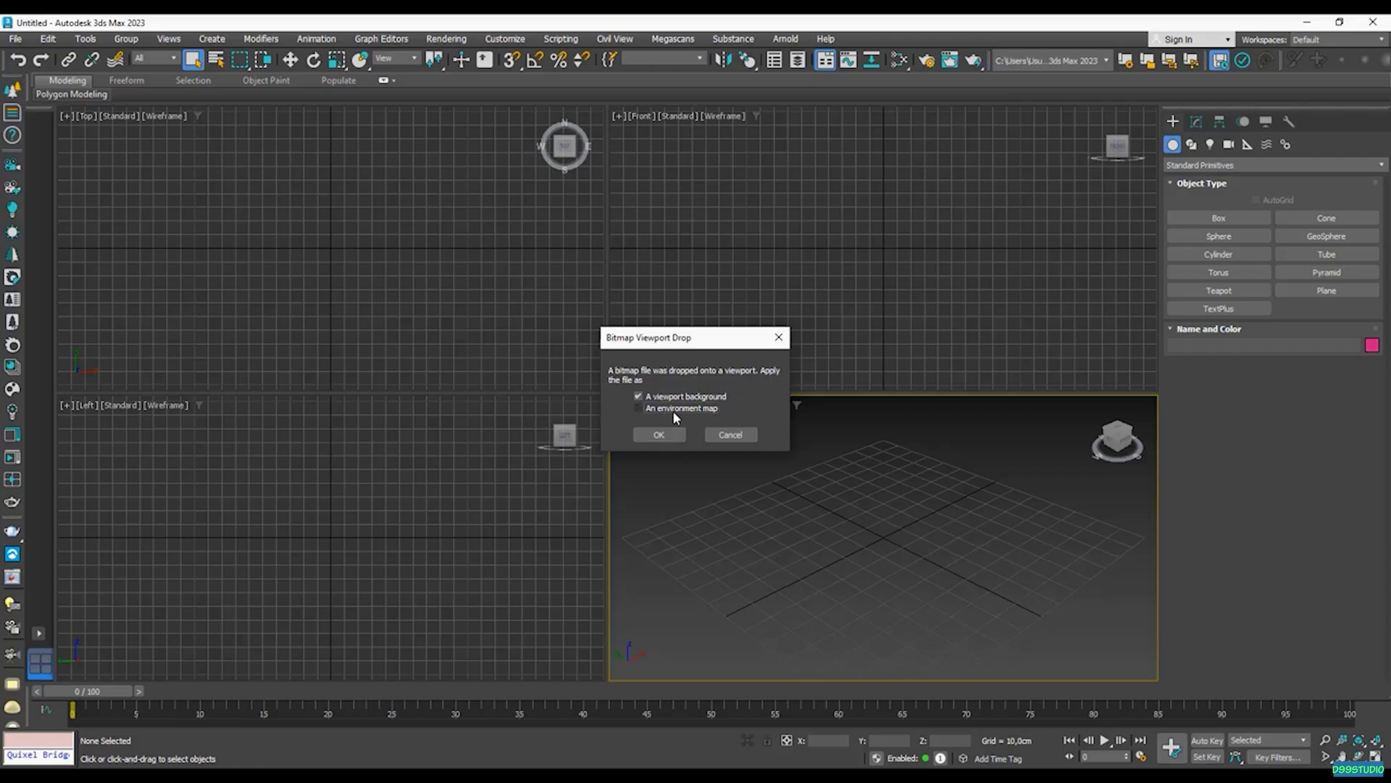
left_click(638, 408)
left_click(660, 434)
key("alt+w")
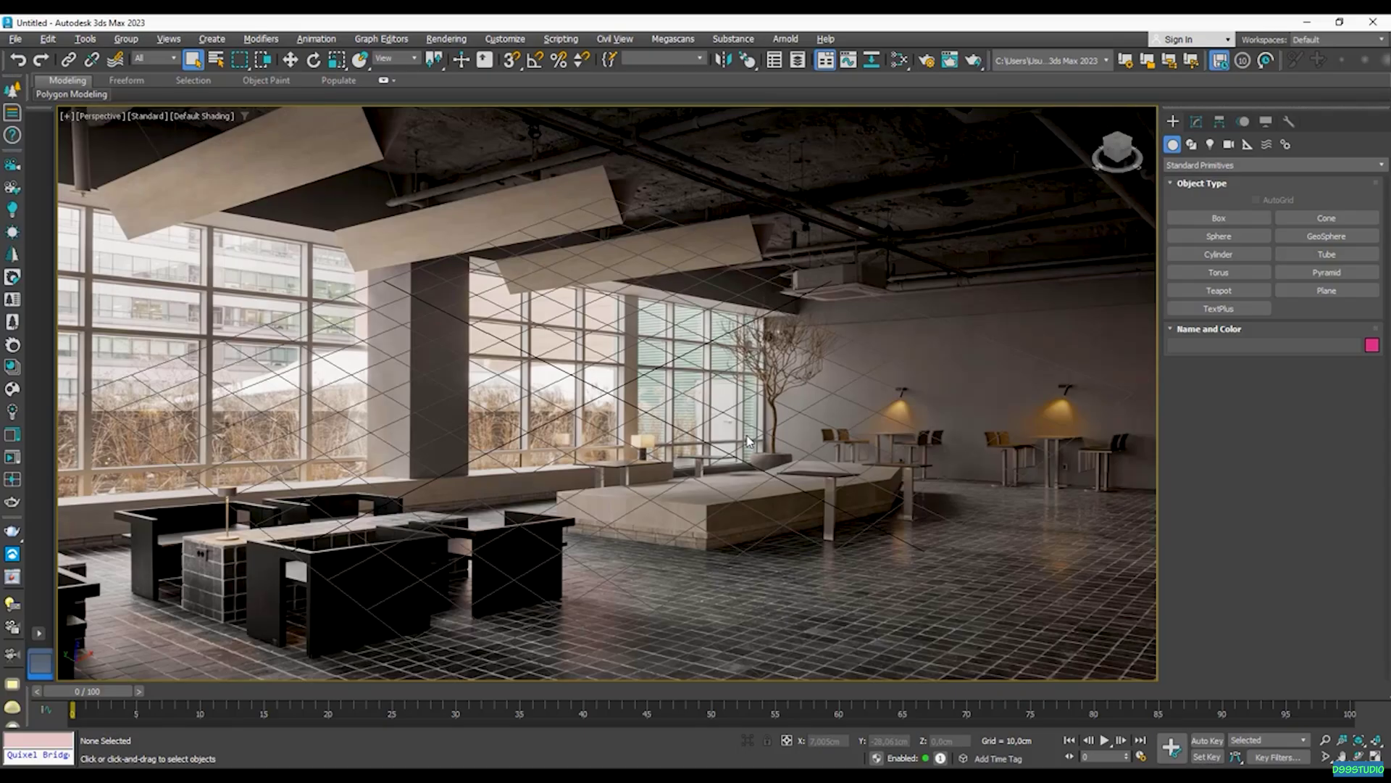
- Set a custom render output size with a height of 1000, enter the width, and show safe frames in the viewport
left_click(925, 64)
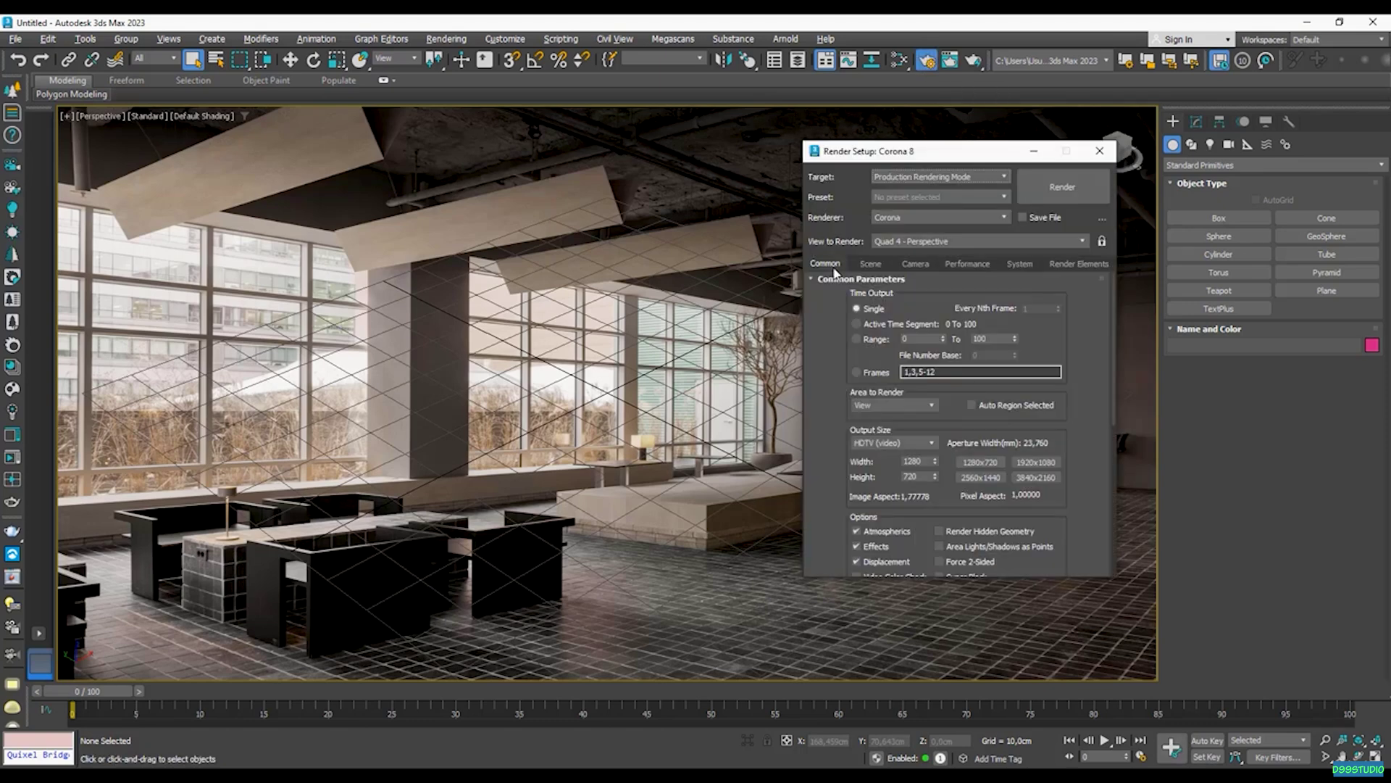
scroll(824, 506, "down", 1)
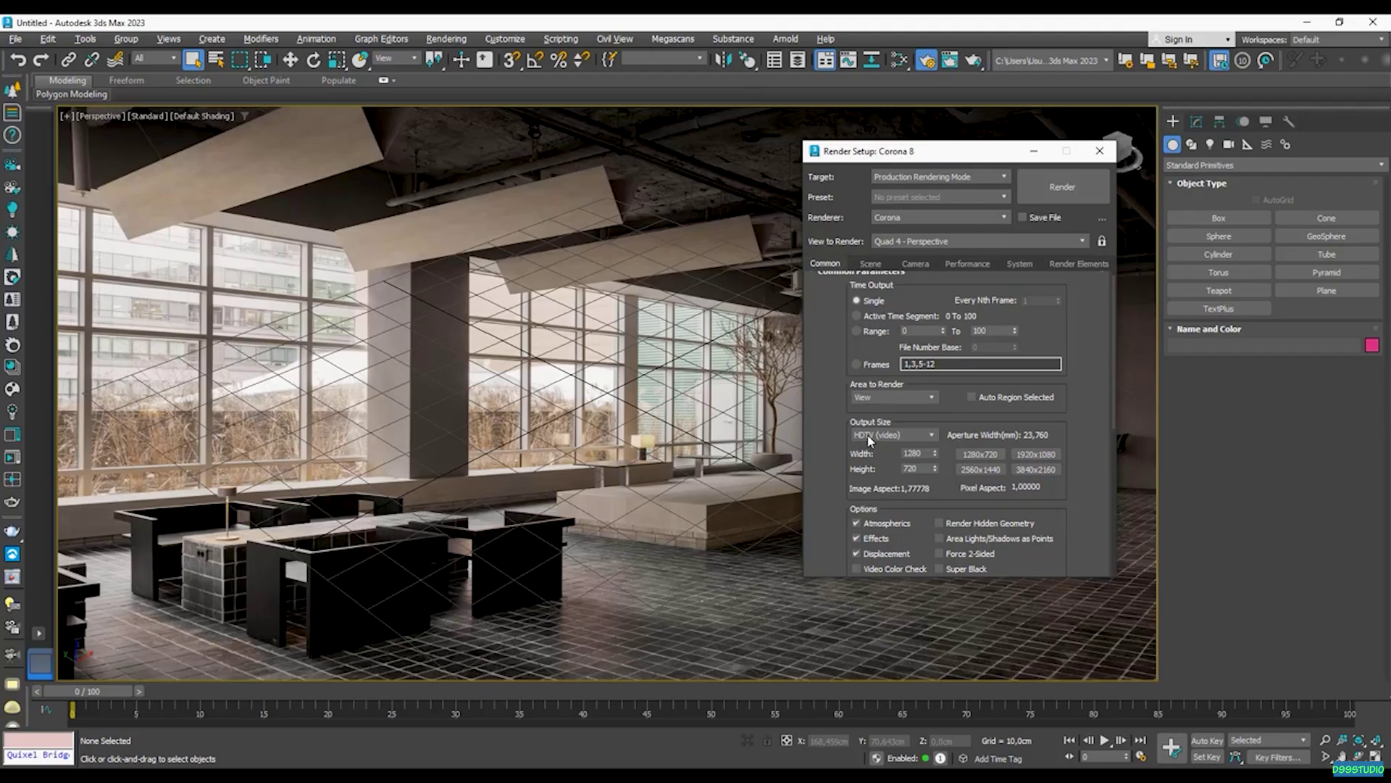
left_click(912, 433)
left_click(897, 448)
left_click_drag(922, 468, 891, 466)
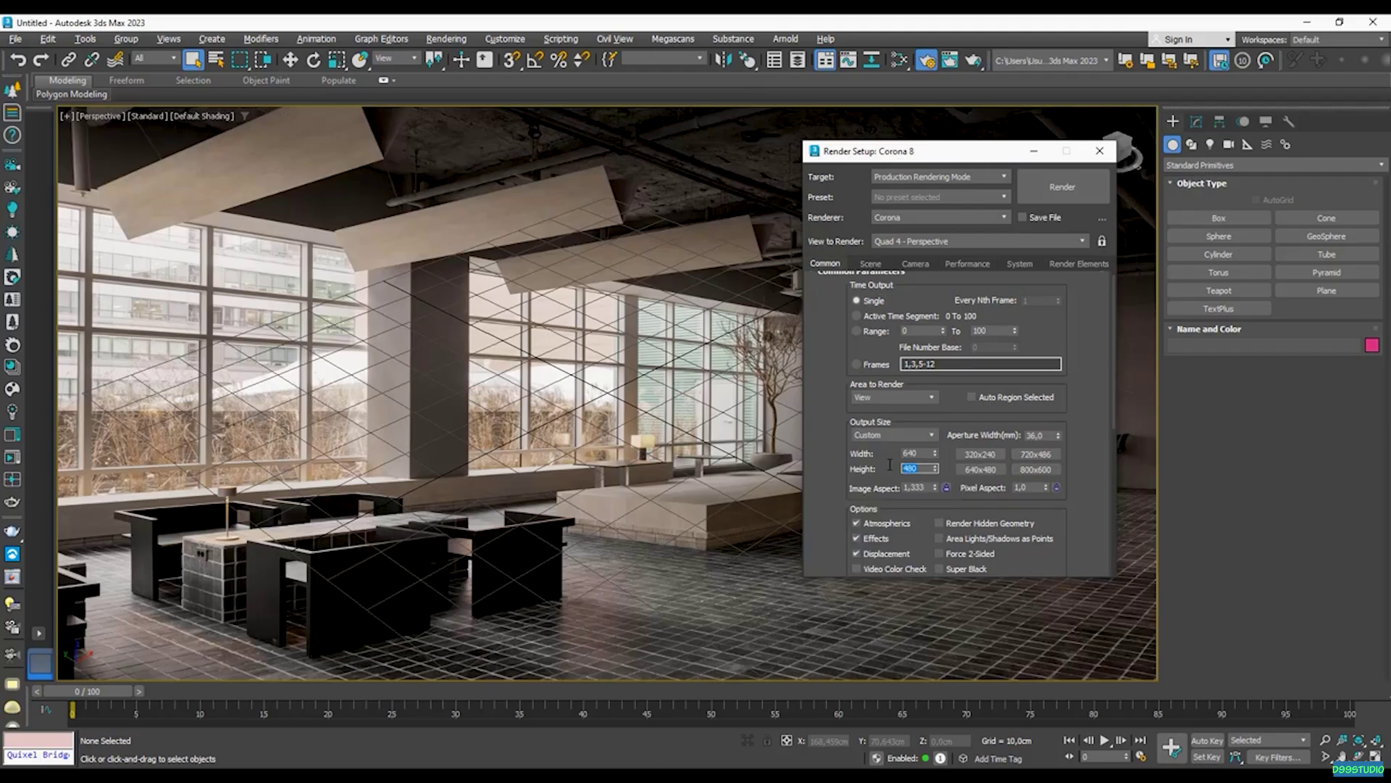
key("BackSpace")
type("1000")
left_click_drag(923, 453, 890, 454)
type("1")
left_click(1100, 151)
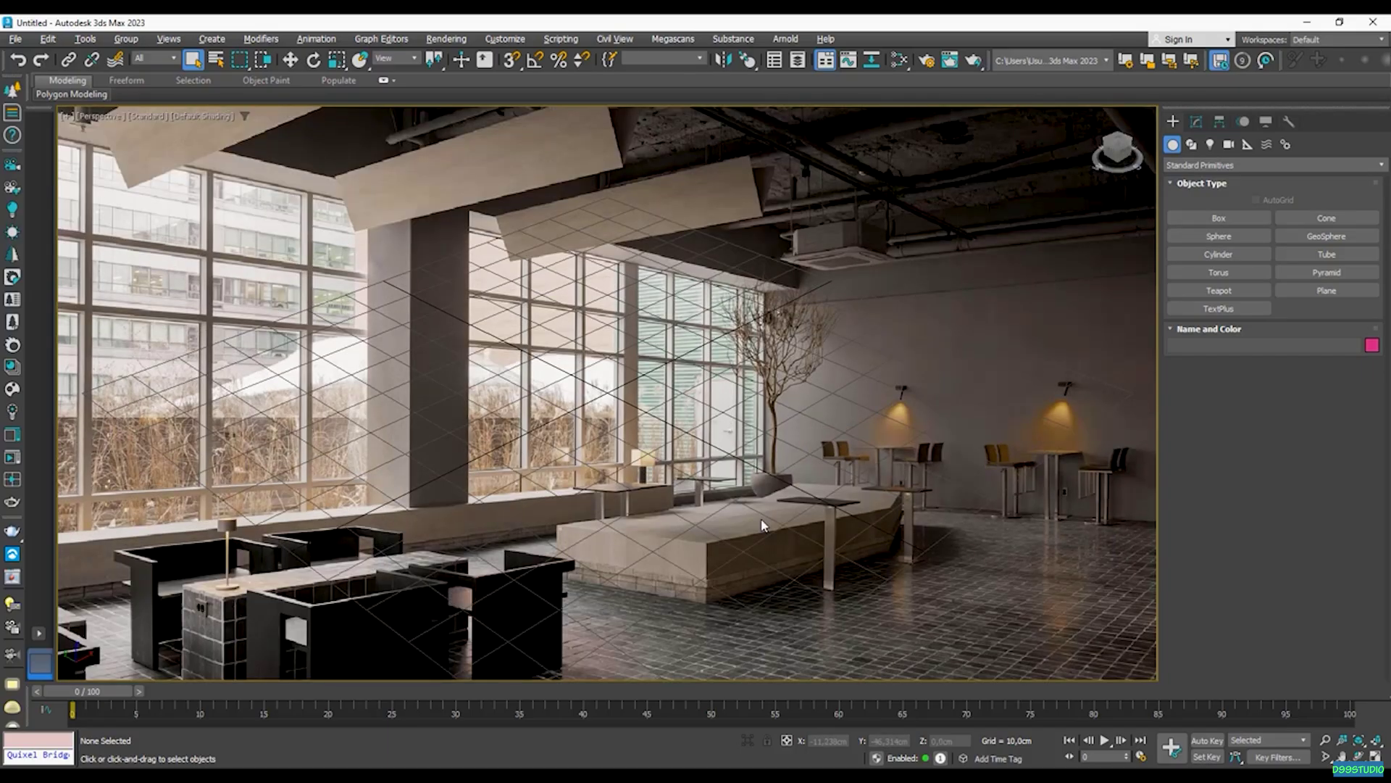
key("shift+f")
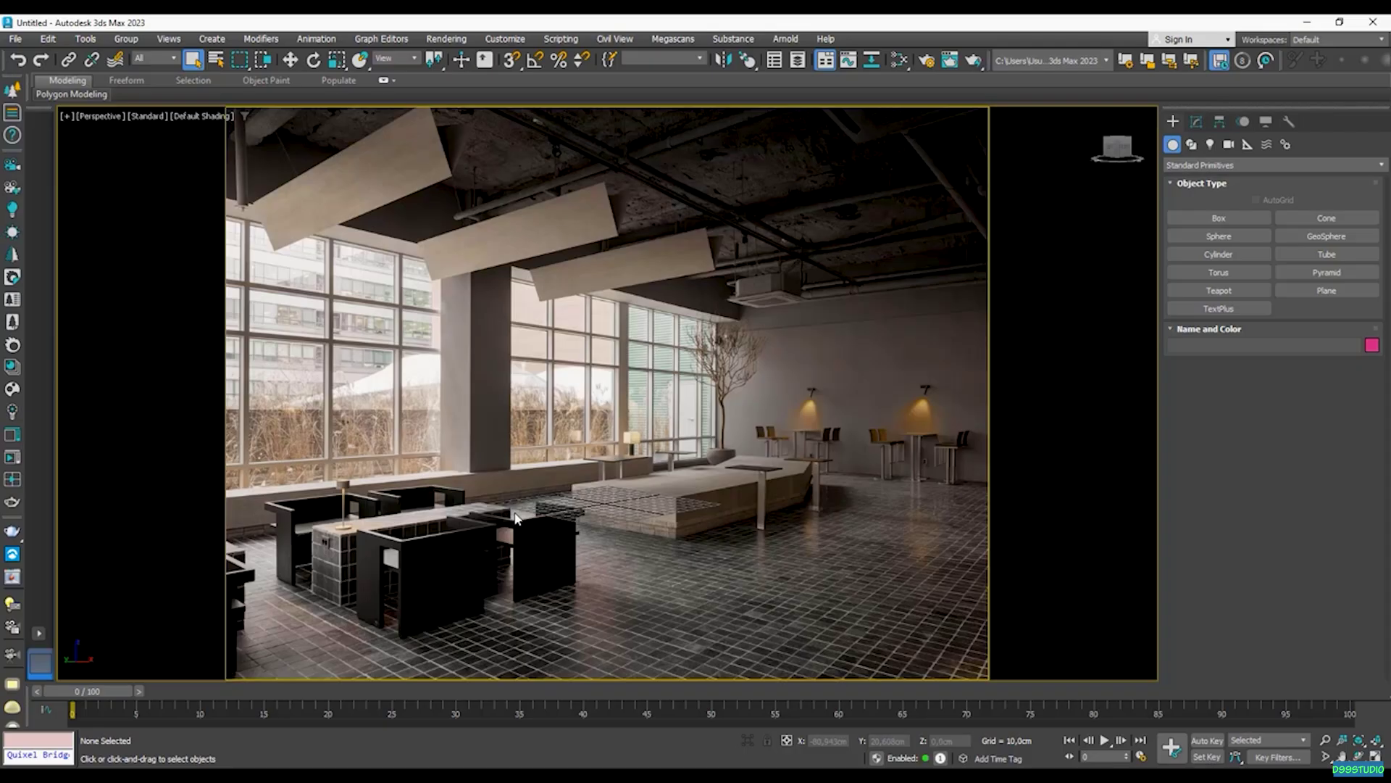
- Create a box of about 52 x 33 x 21 cm on the grid, behind the black chairs in the photo
left_click(1218, 221)
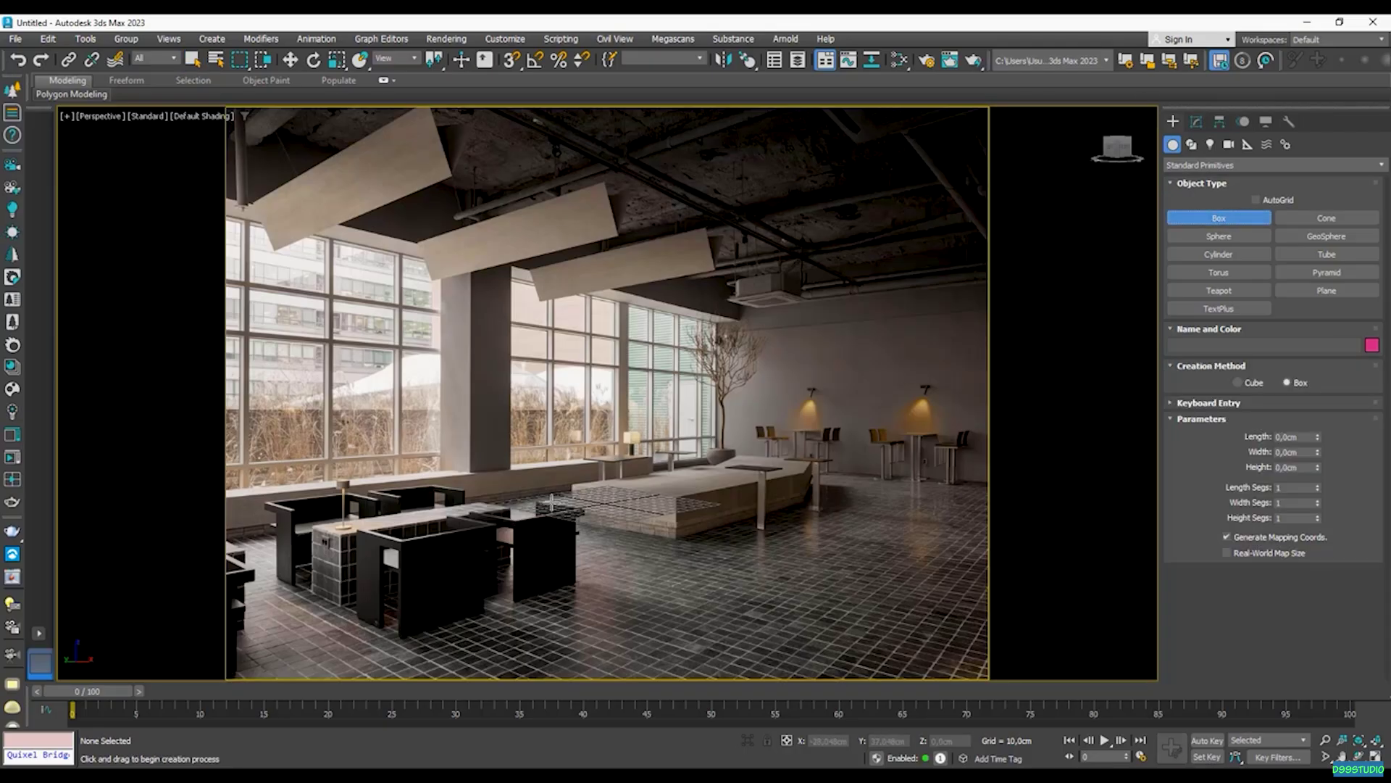
left_click_drag(540, 498, 624, 509)
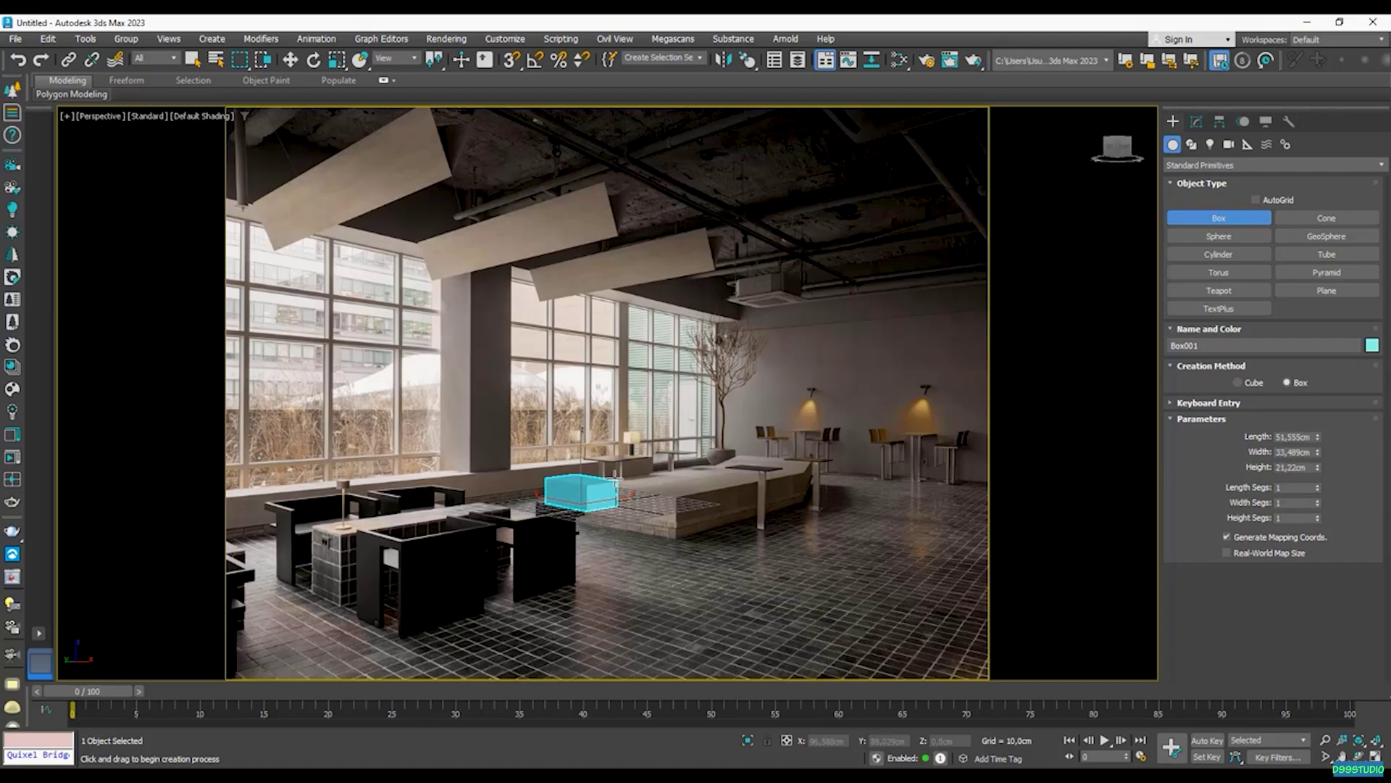
right_click(622, 470)
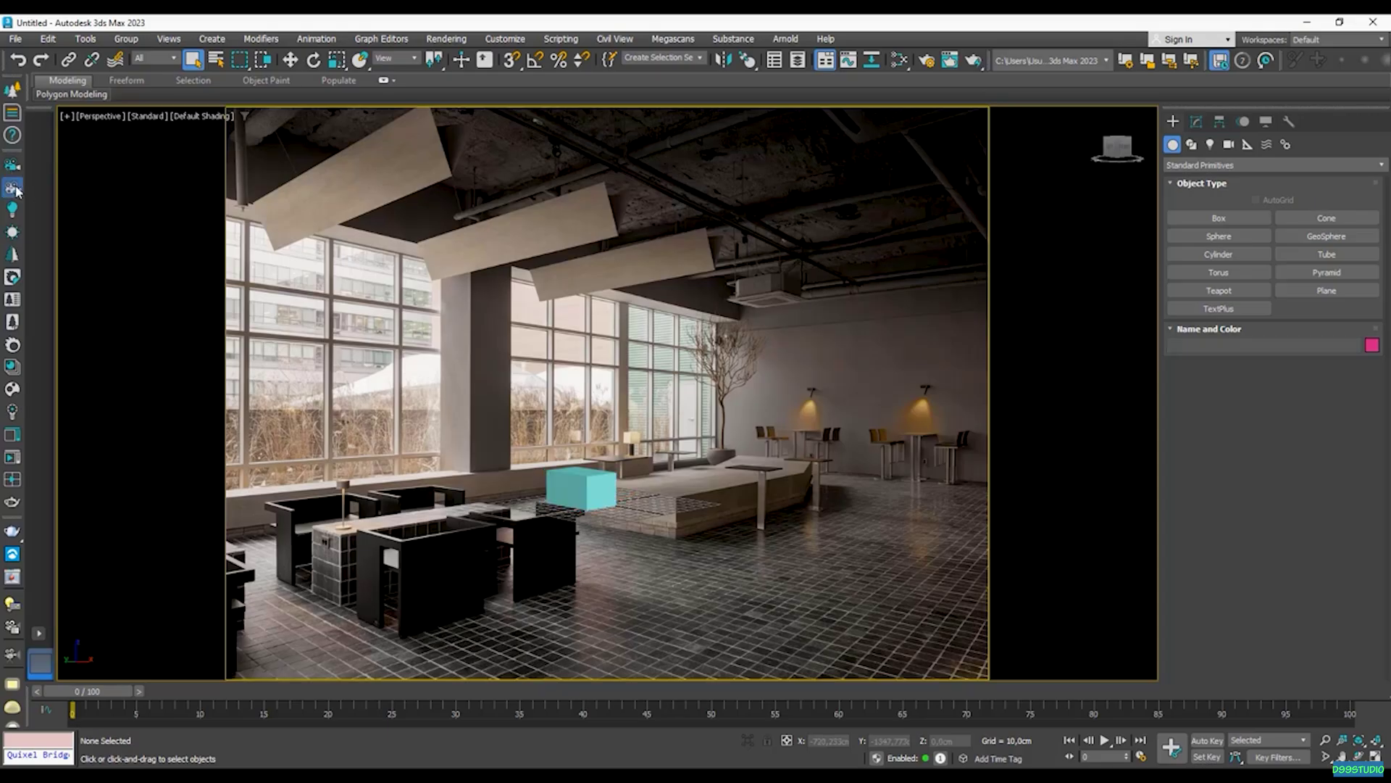
- Create a Corona camera from the current perspective view and check its placement in the four-viewport layout
left_click(16, 189)
left_click(684, 415)
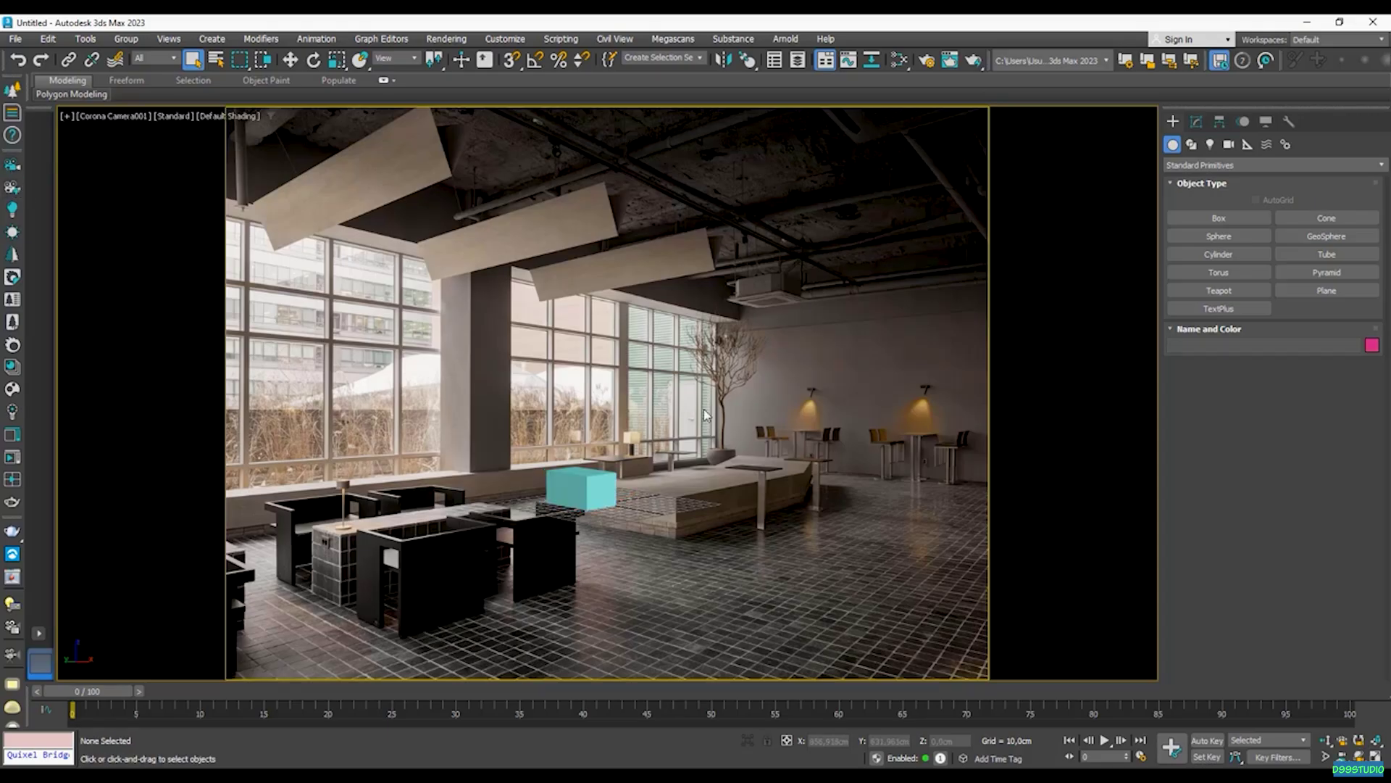
key("alt+w")
scroll(775, 307, "down", 5)
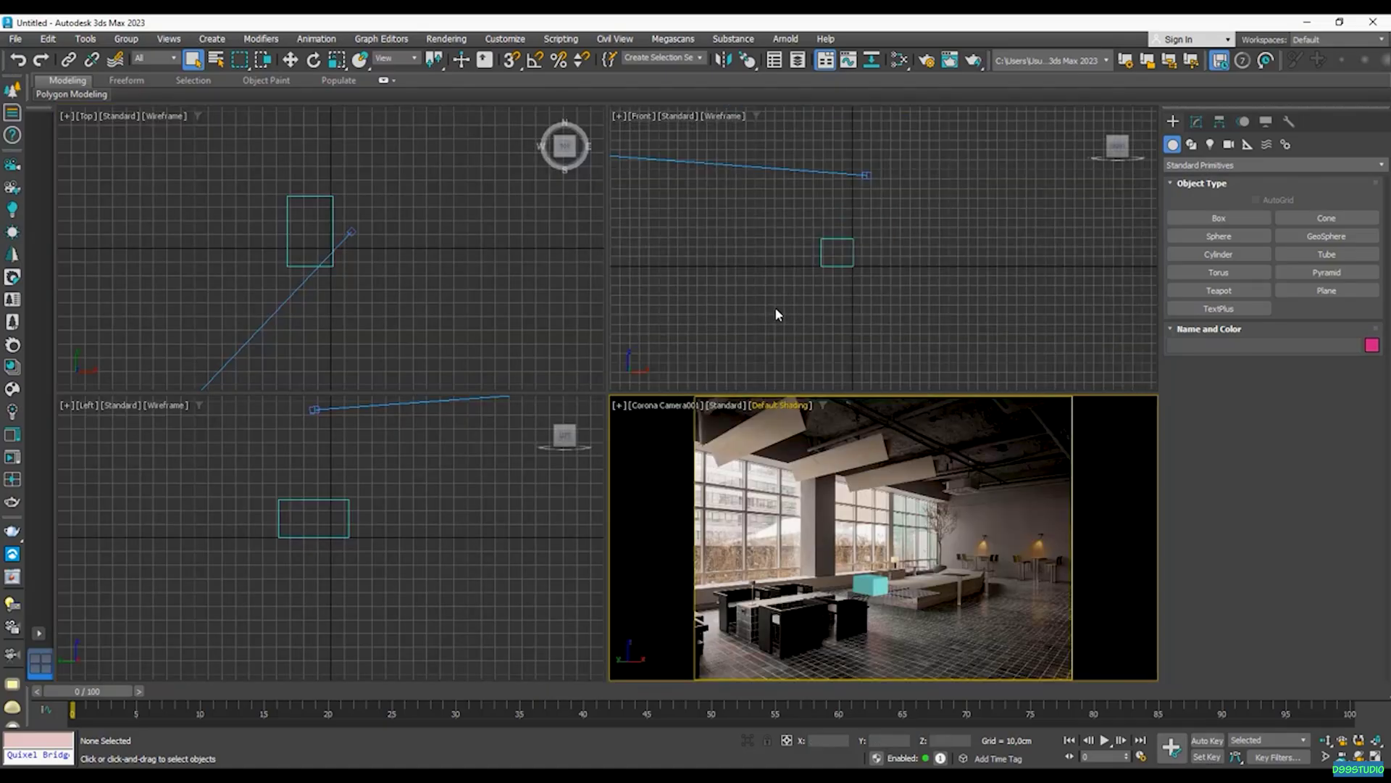
middle_click_drag(787, 270, 990, 258, "alt")
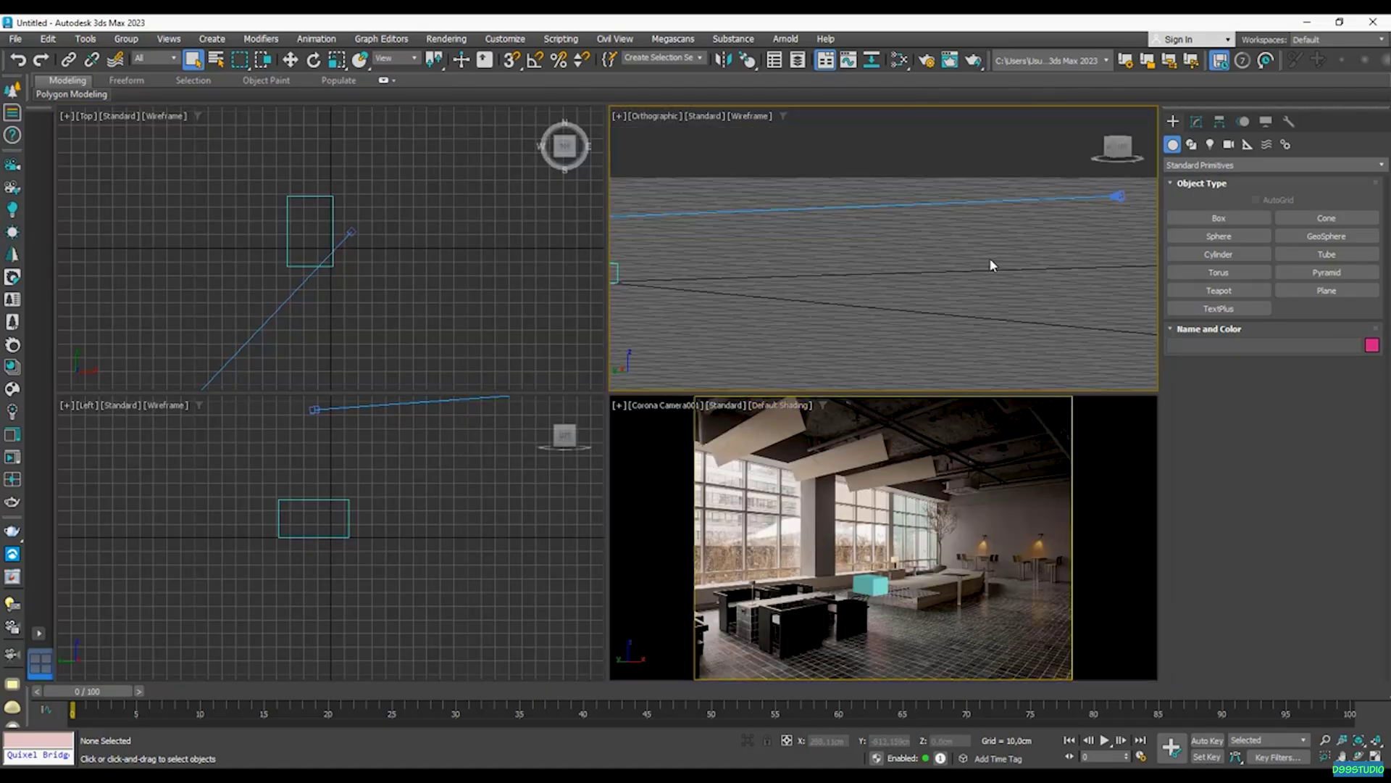
middle_click(868, 585)
key("alt+w")
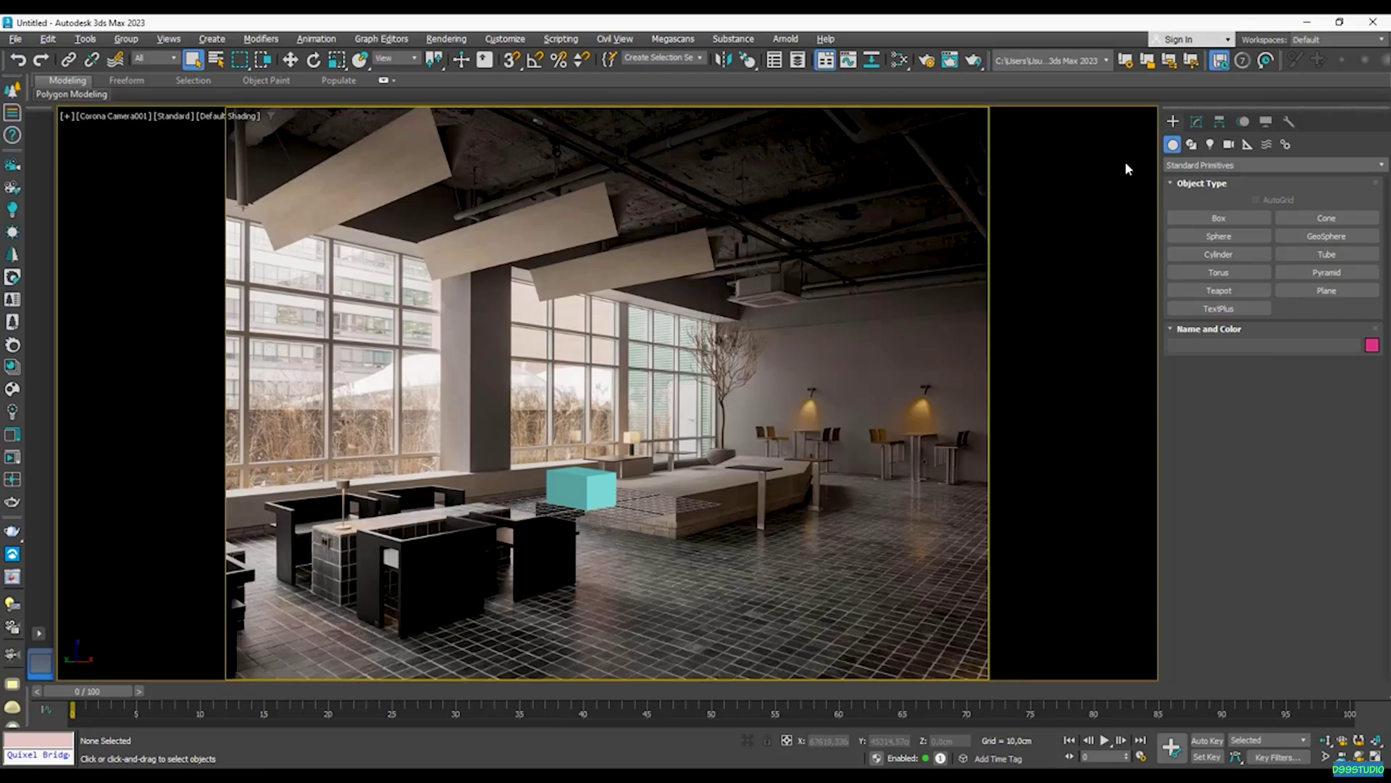
left_click(1231, 216)
left_click_drag(957, 520, 713, 561)
right_click(716, 547)
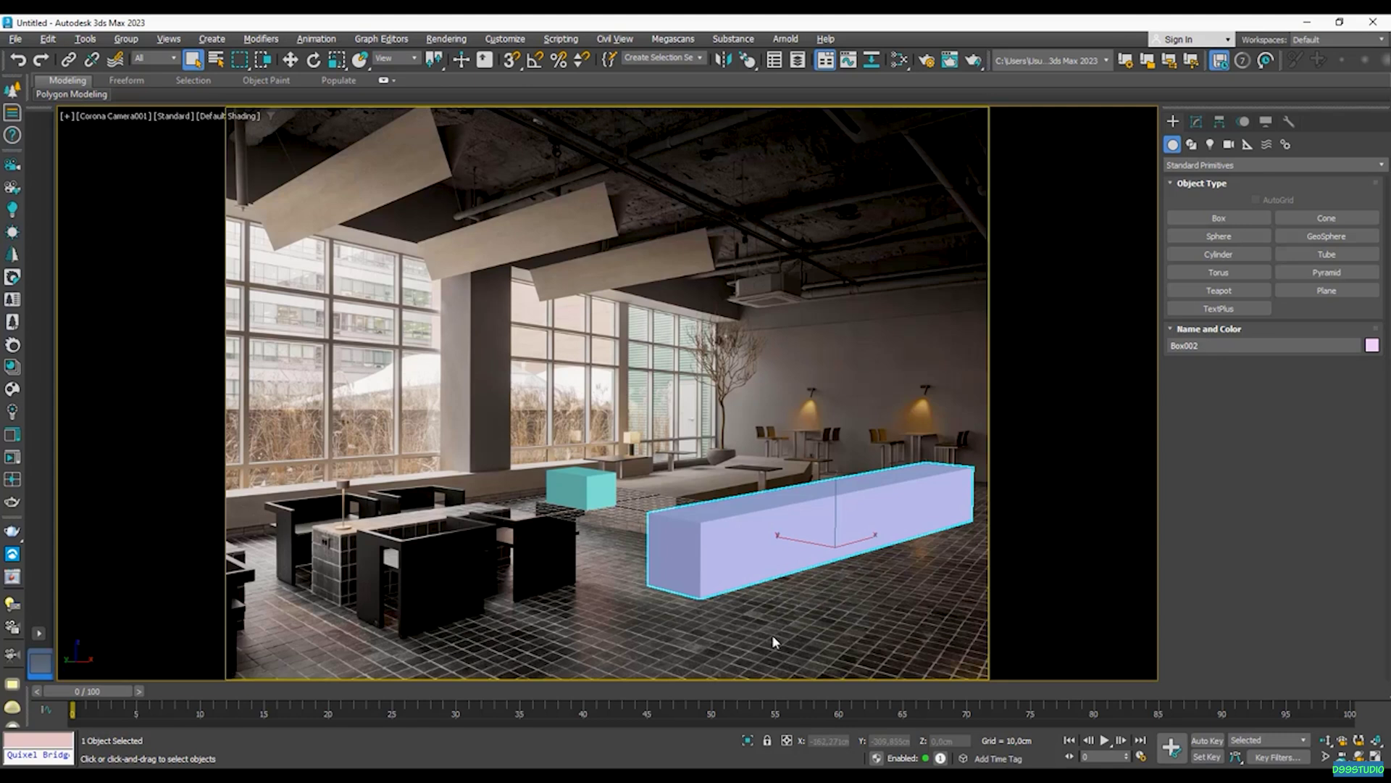
key("Delete")
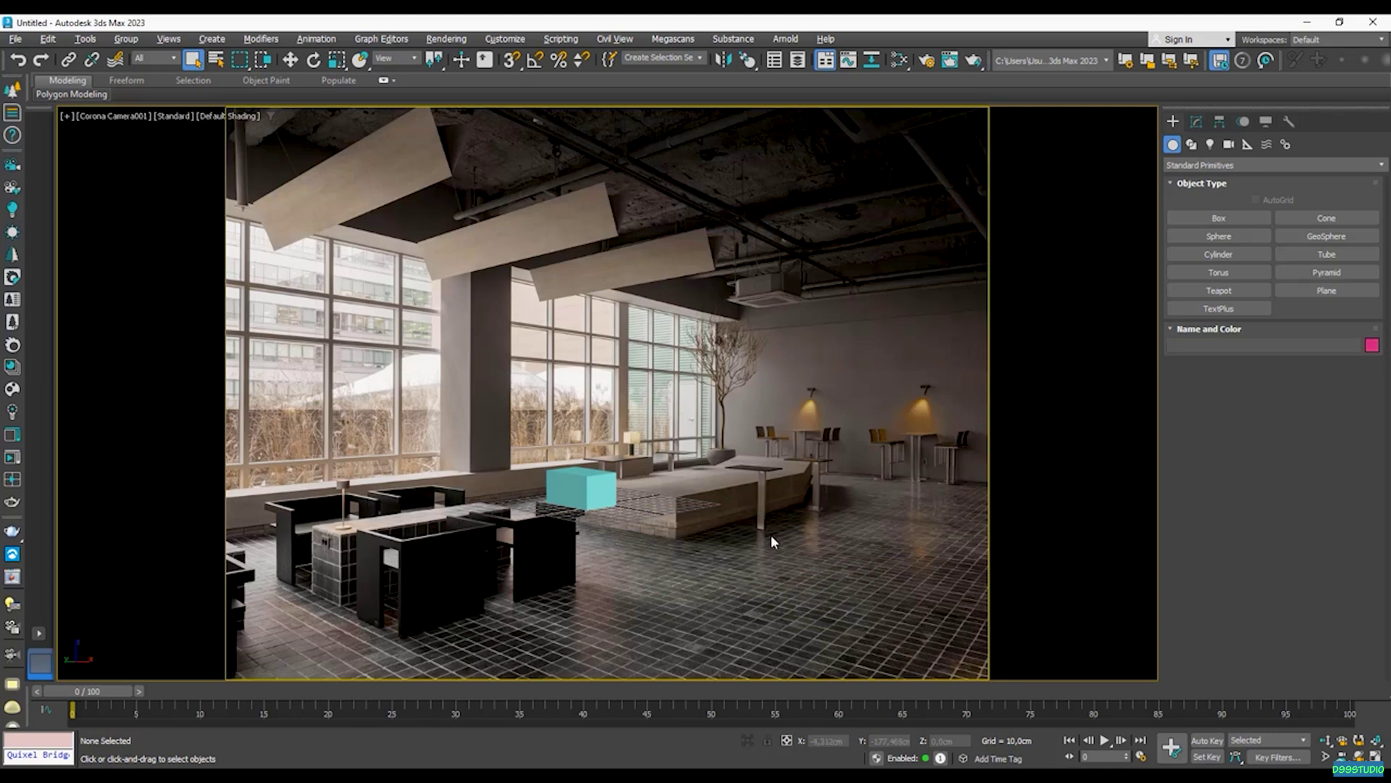
- Open the Perspective Match utility and try to show its vanishing lines
left_click(1289, 121)
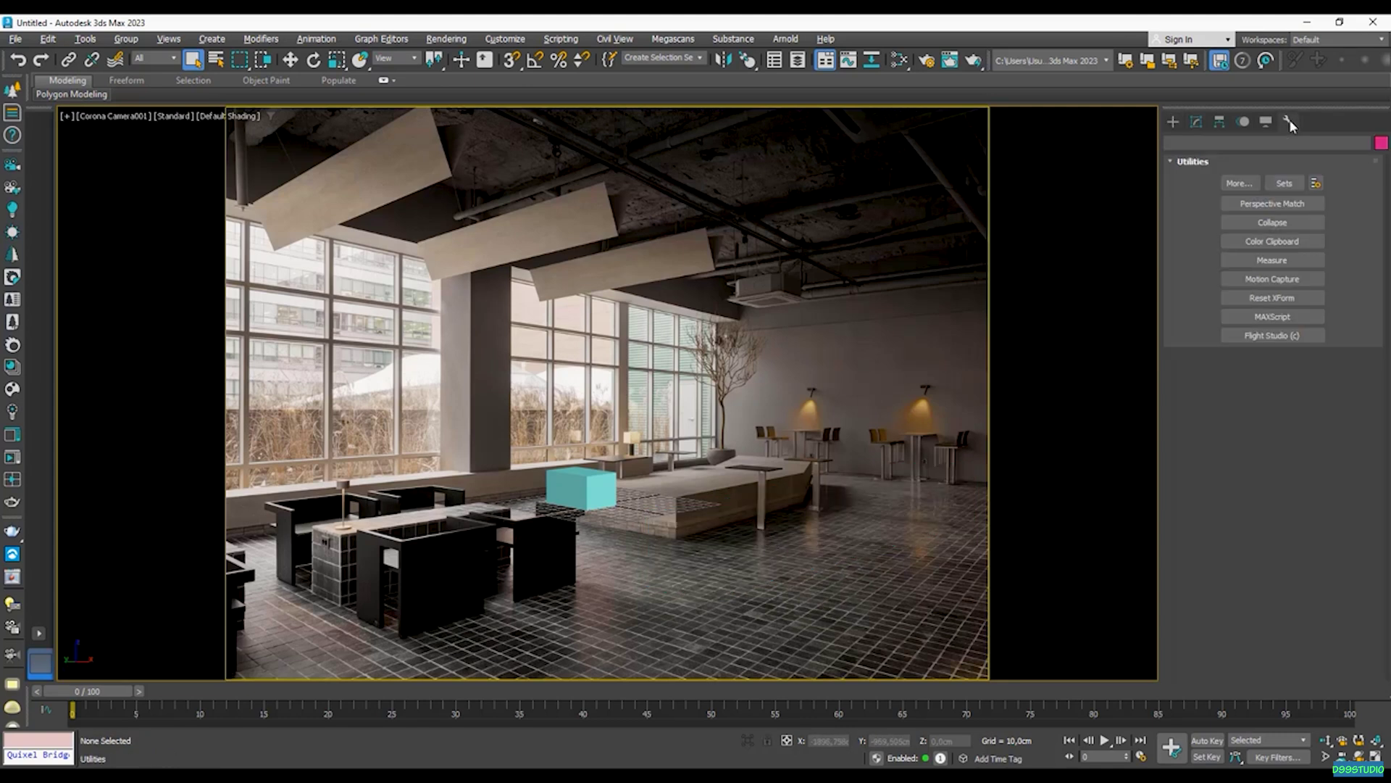
left_click(1274, 203)
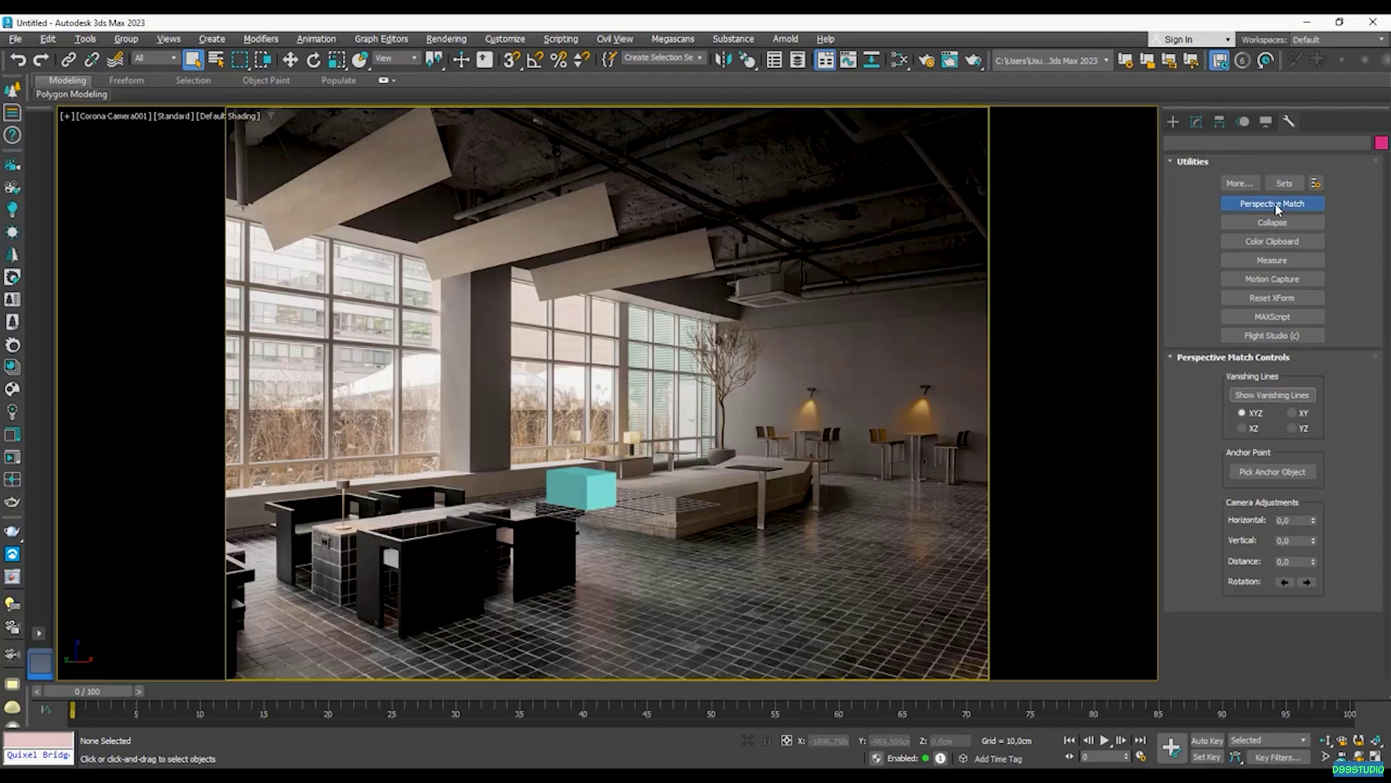
left_click(1273, 395)
- Select the Corona camera of the current view and turn off its Targeted option
left_click(1195, 122)
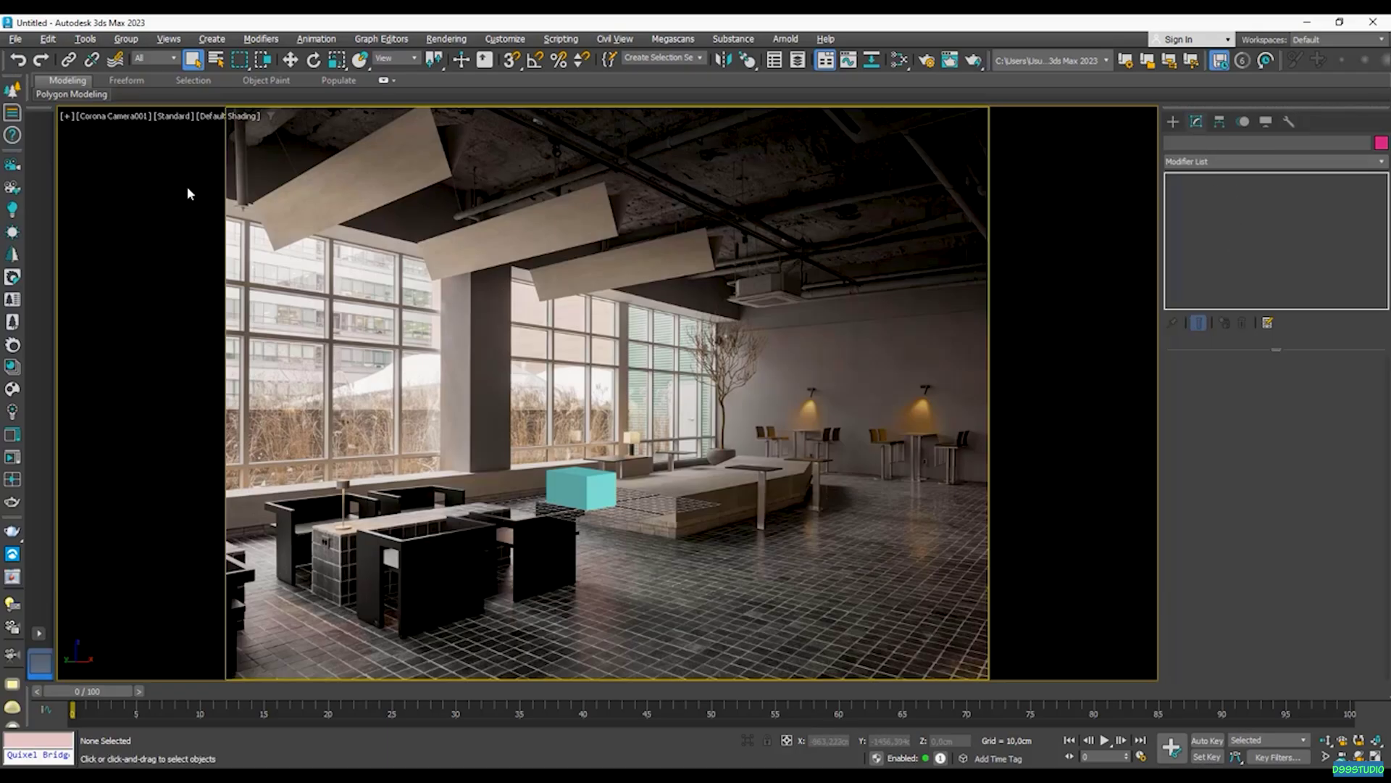
left_click(116, 114)
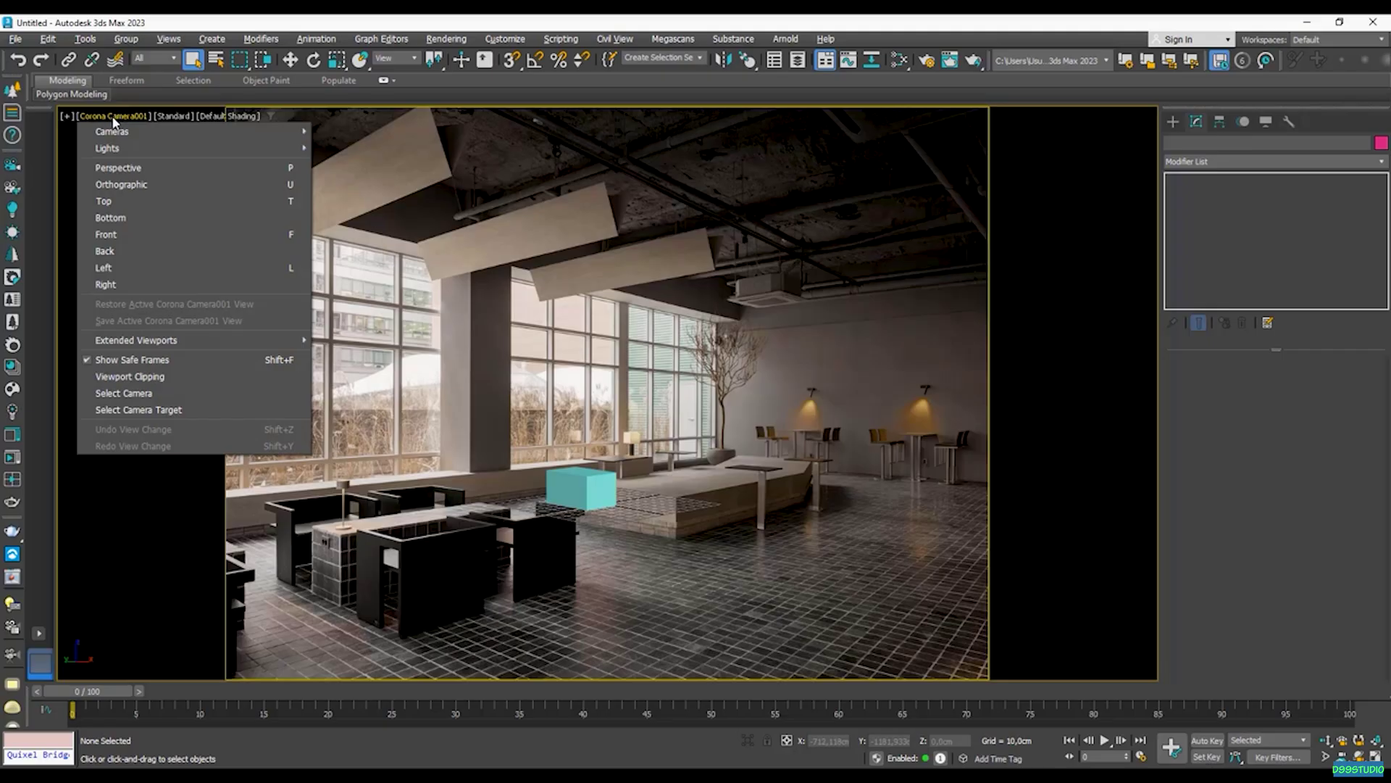
left_click(153, 395)
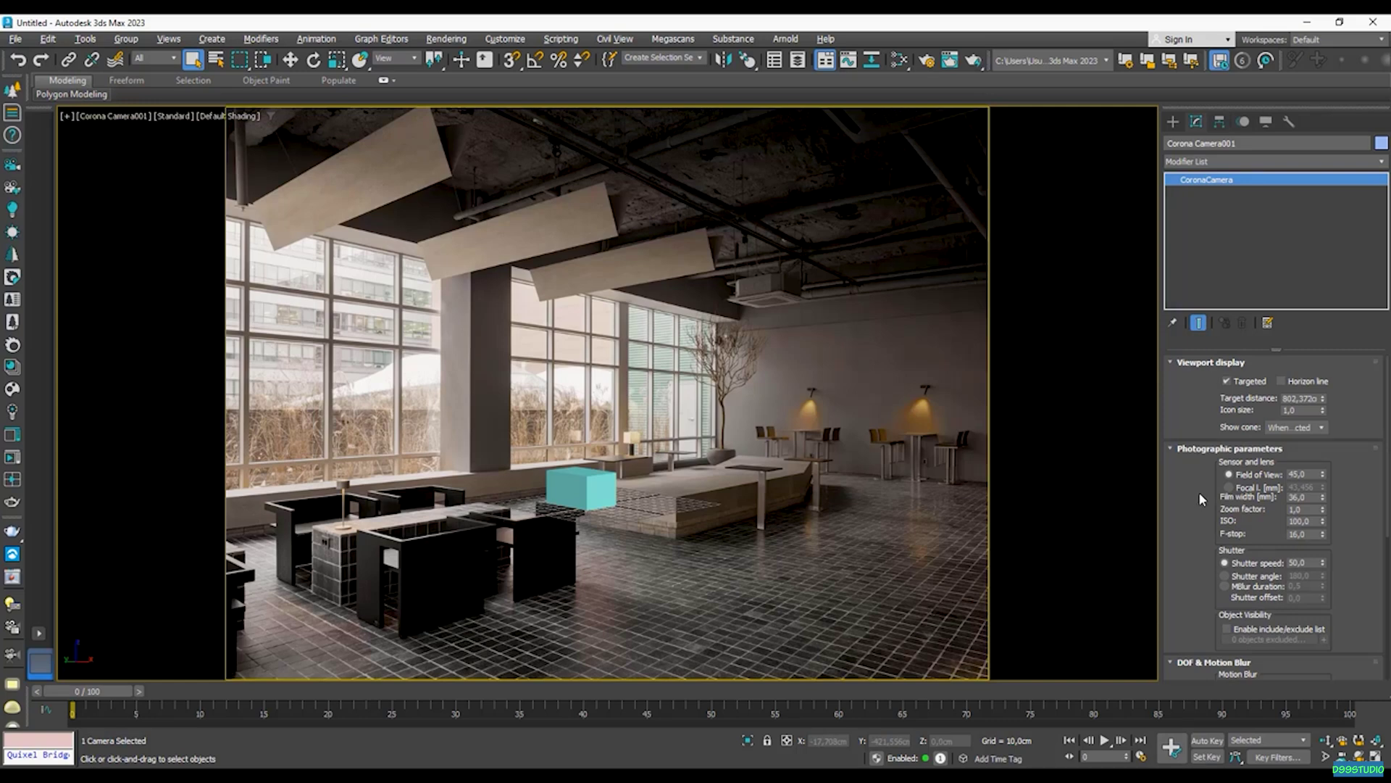
left_click(1228, 381)
- Show the Perspective Match vanishing lines and pick the box as the anchor object
left_click(1292, 120)
left_click(1284, 397)
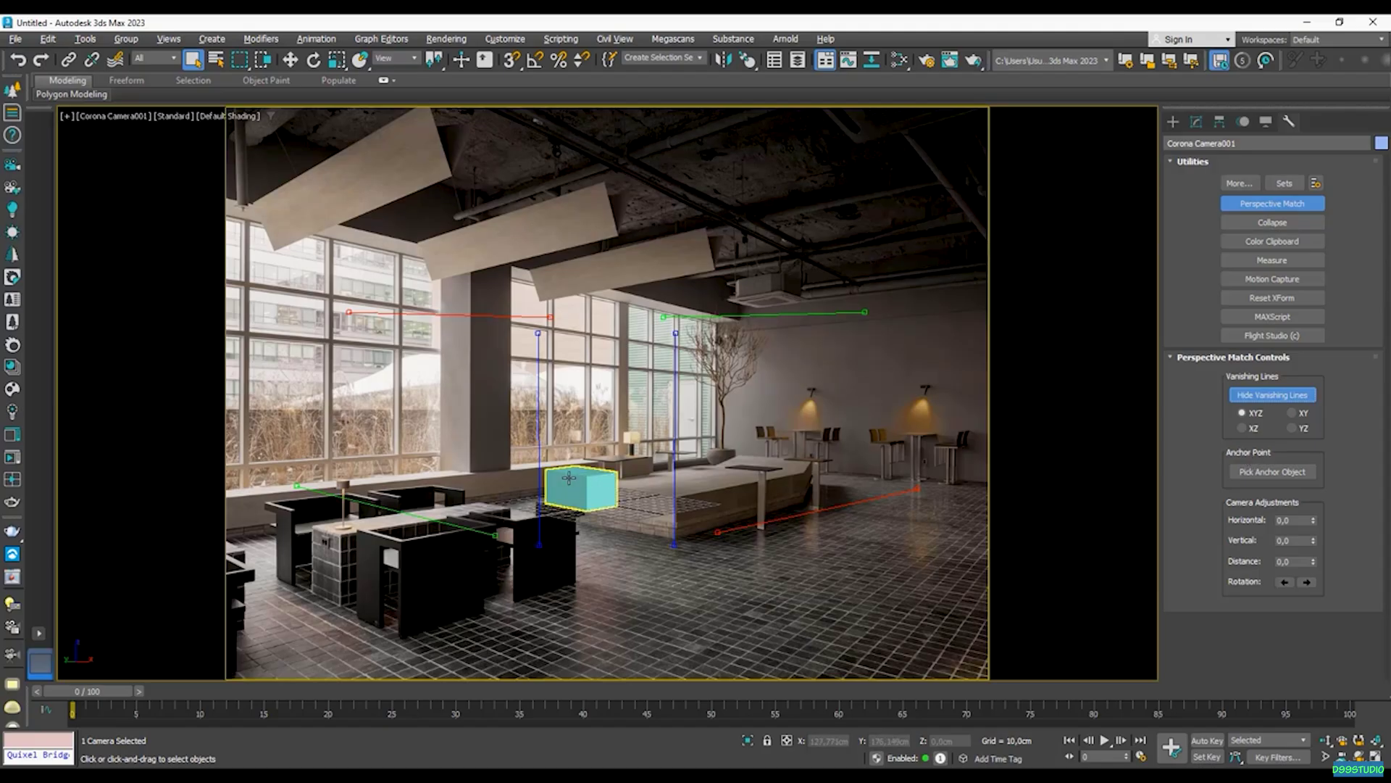
left_click(1283, 474)
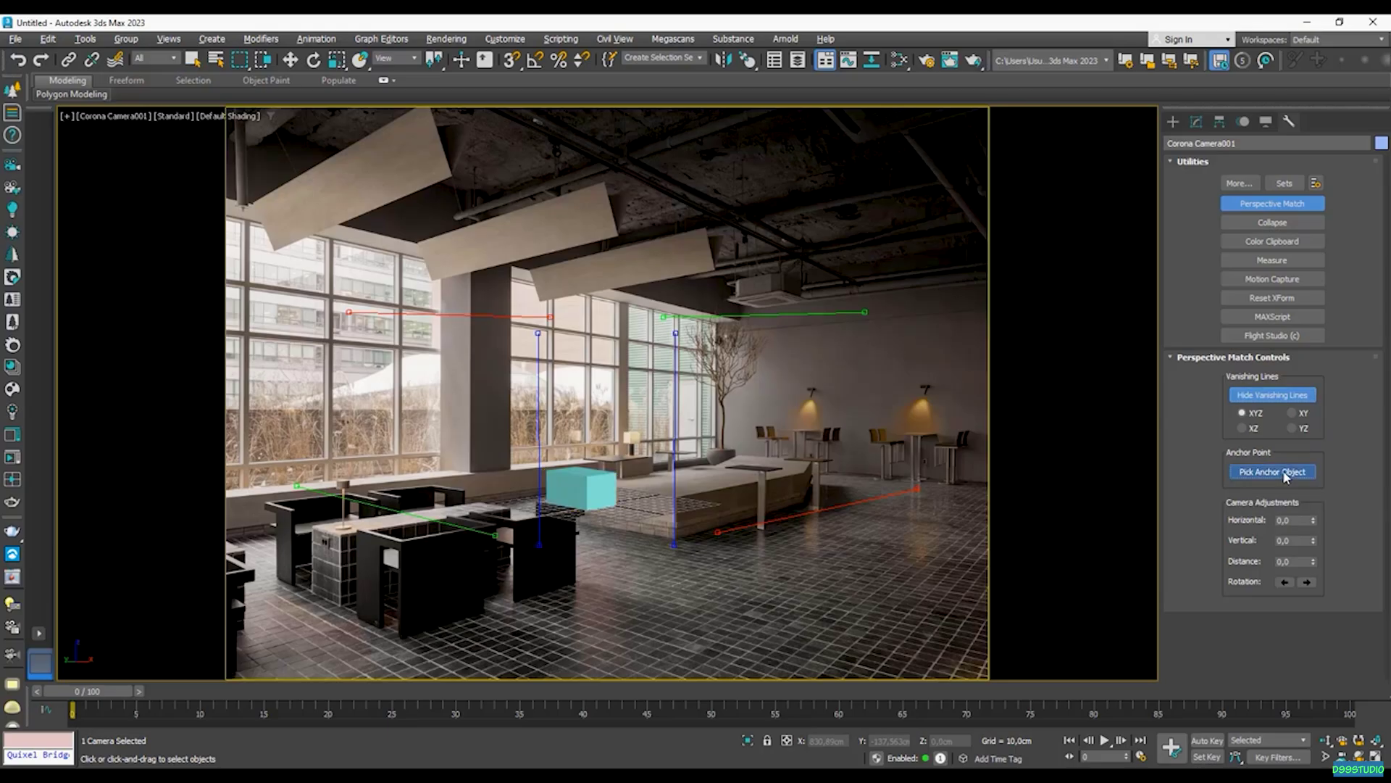
left_click(587, 480)
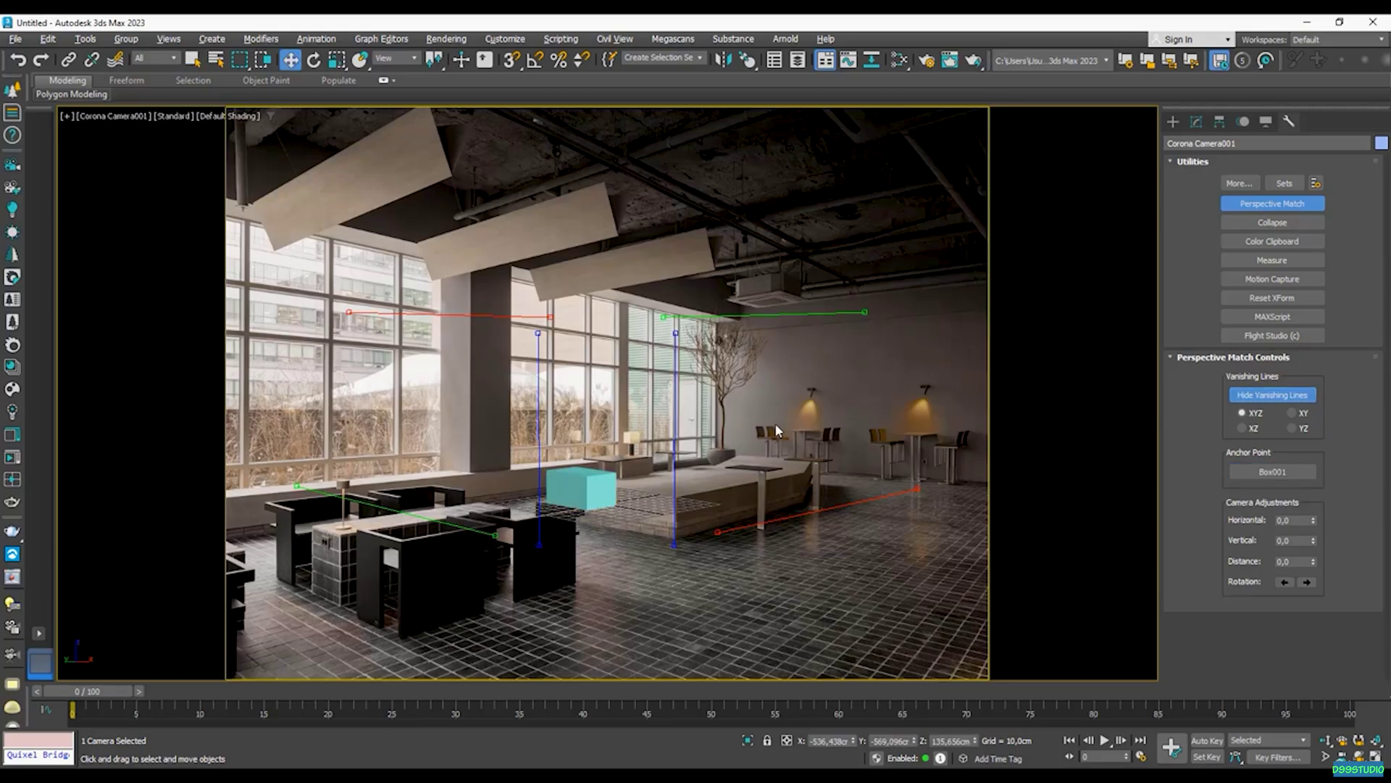
- Shift the upper green vanishing line towards the back wall and lower the lower red line onto the open tiled floor
left_click_drag(807, 316, 849, 320)
left_click_drag(740, 528, 758, 594)
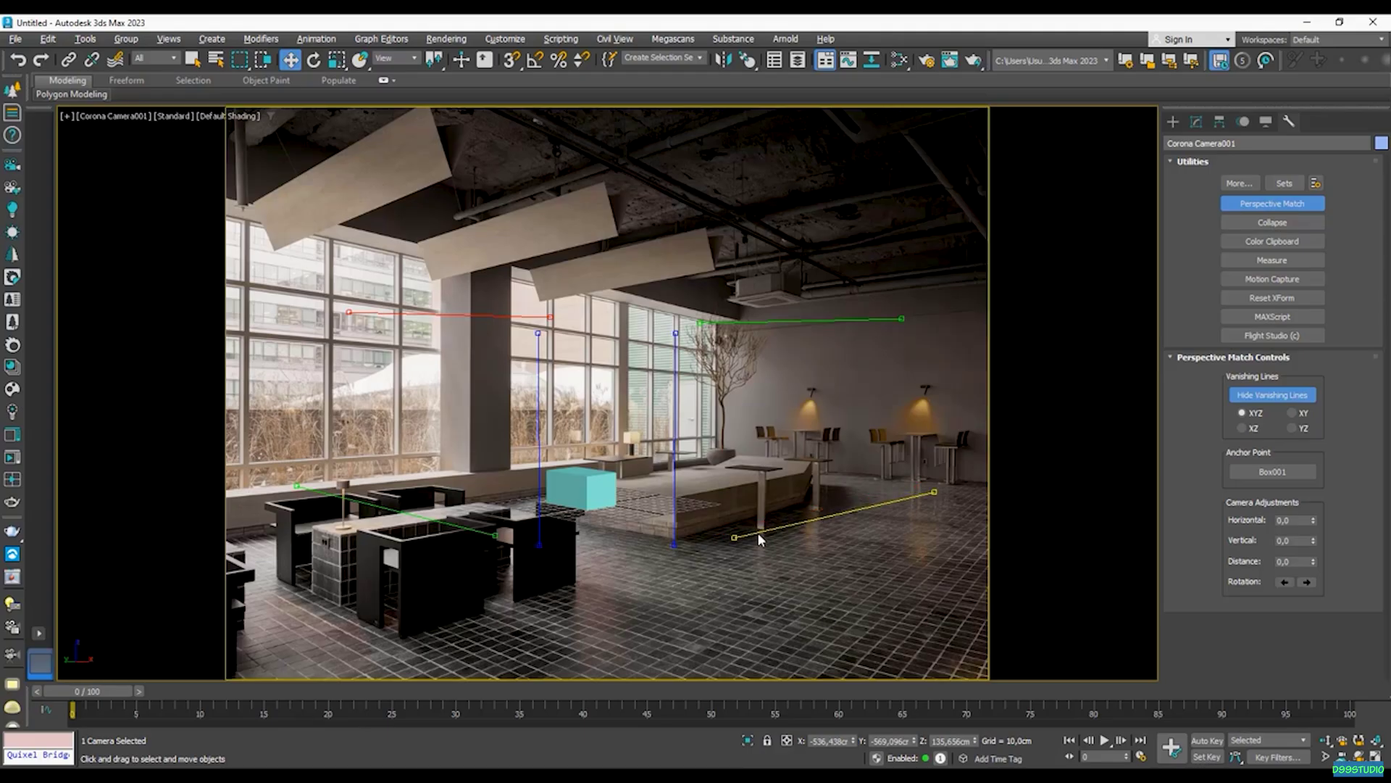
left_click(761, 523)
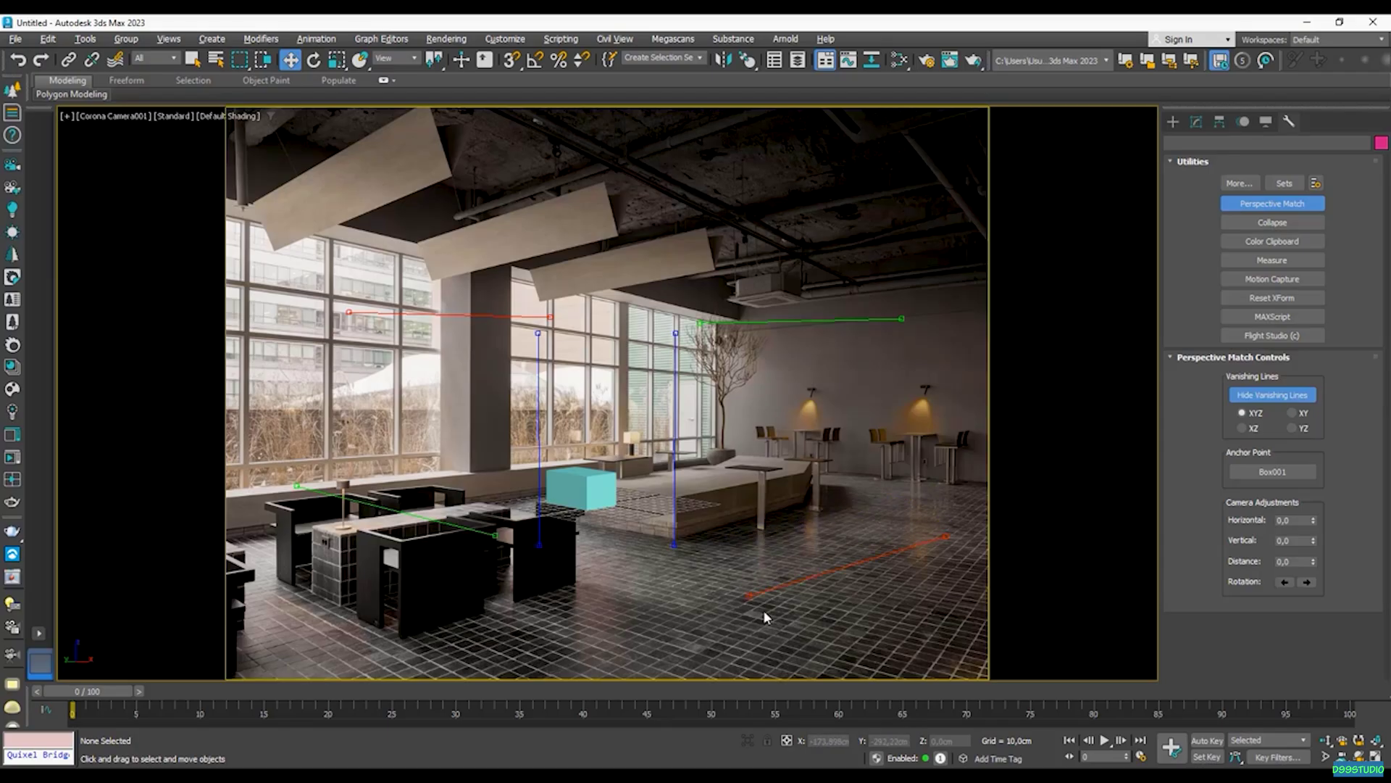
- Align the lower red vanishing line with the floor tile joints and the upper red line with a horizontal window mullion
left_click_drag(846, 589, 866, 643)
left_click_drag(972, 597, 938, 554)
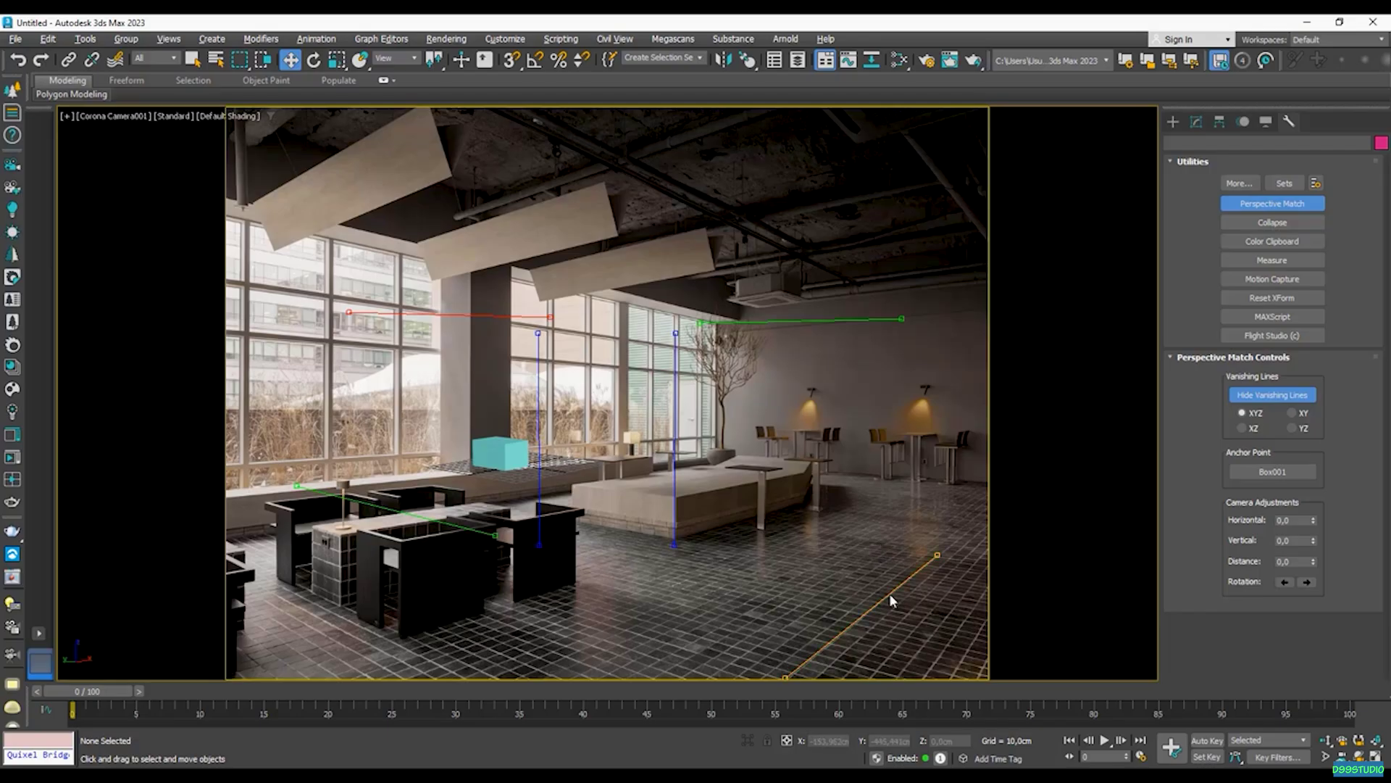
left_click_drag(891, 597, 903, 587)
left_click_drag(883, 598, 508, 598)
left_click_drag(586, 568, 635, 606)
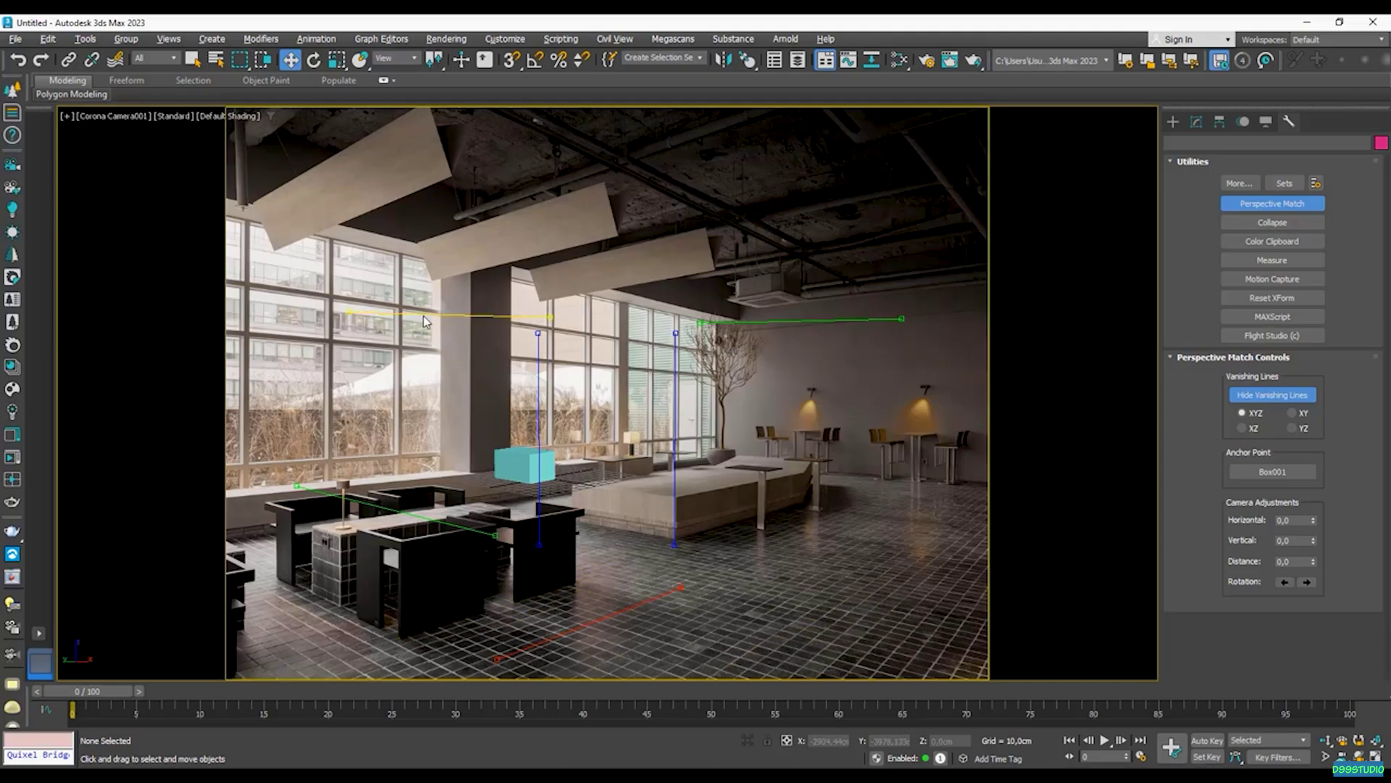
left_click_drag(426, 321, 293, 288)
left_click_drag(420, 290, 421, 311)
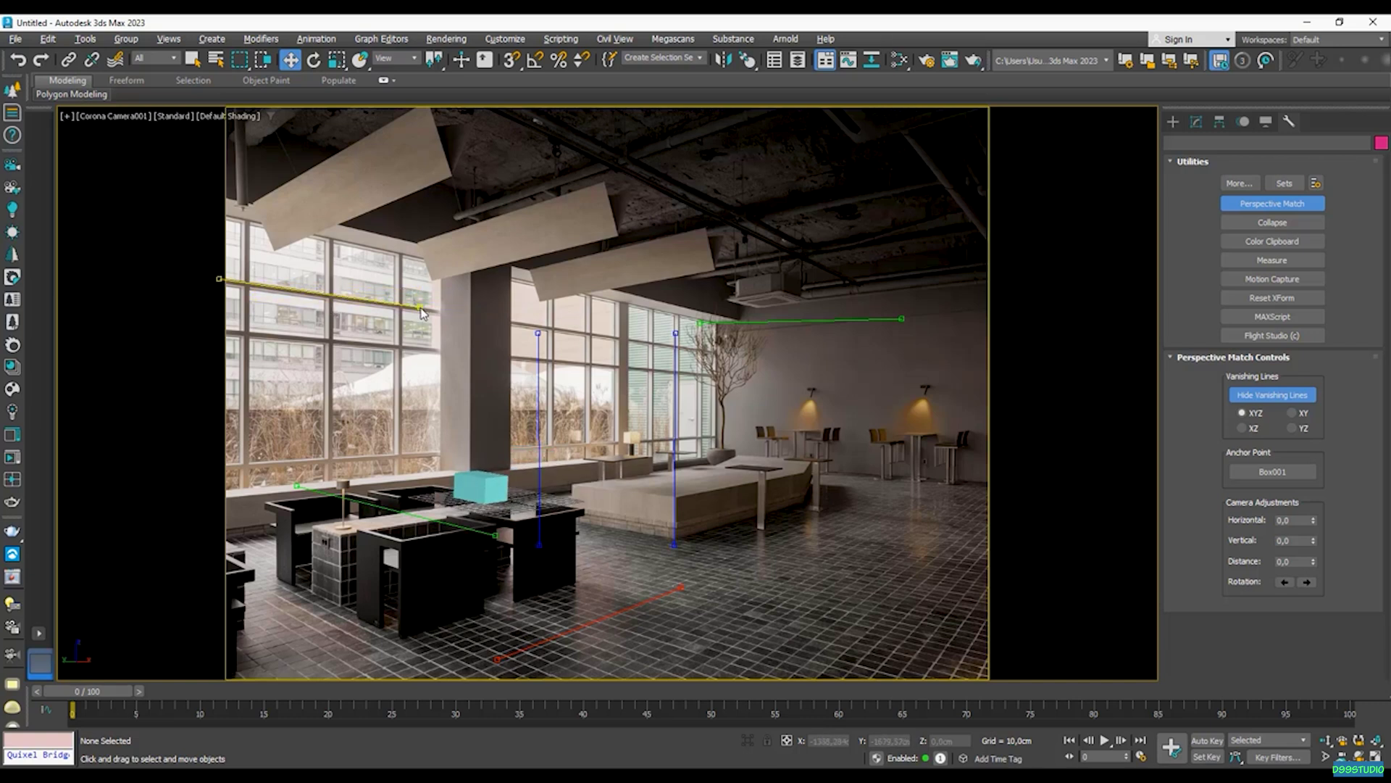
- Align the upper green vanishing line with the back wall's upper slope and the lower green line with the wall's base
left_click_drag(839, 321, 891, 326)
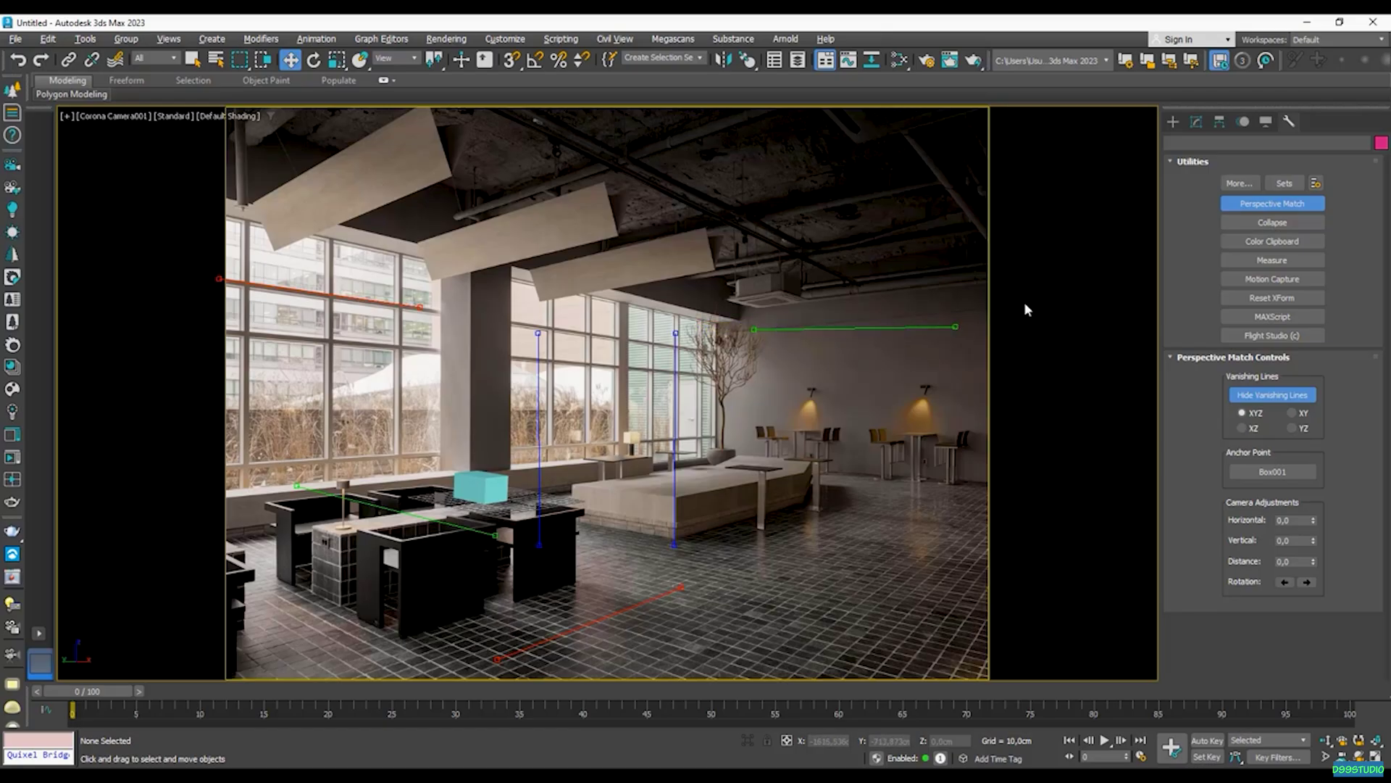
left_click_drag(956, 327, 956, 335)
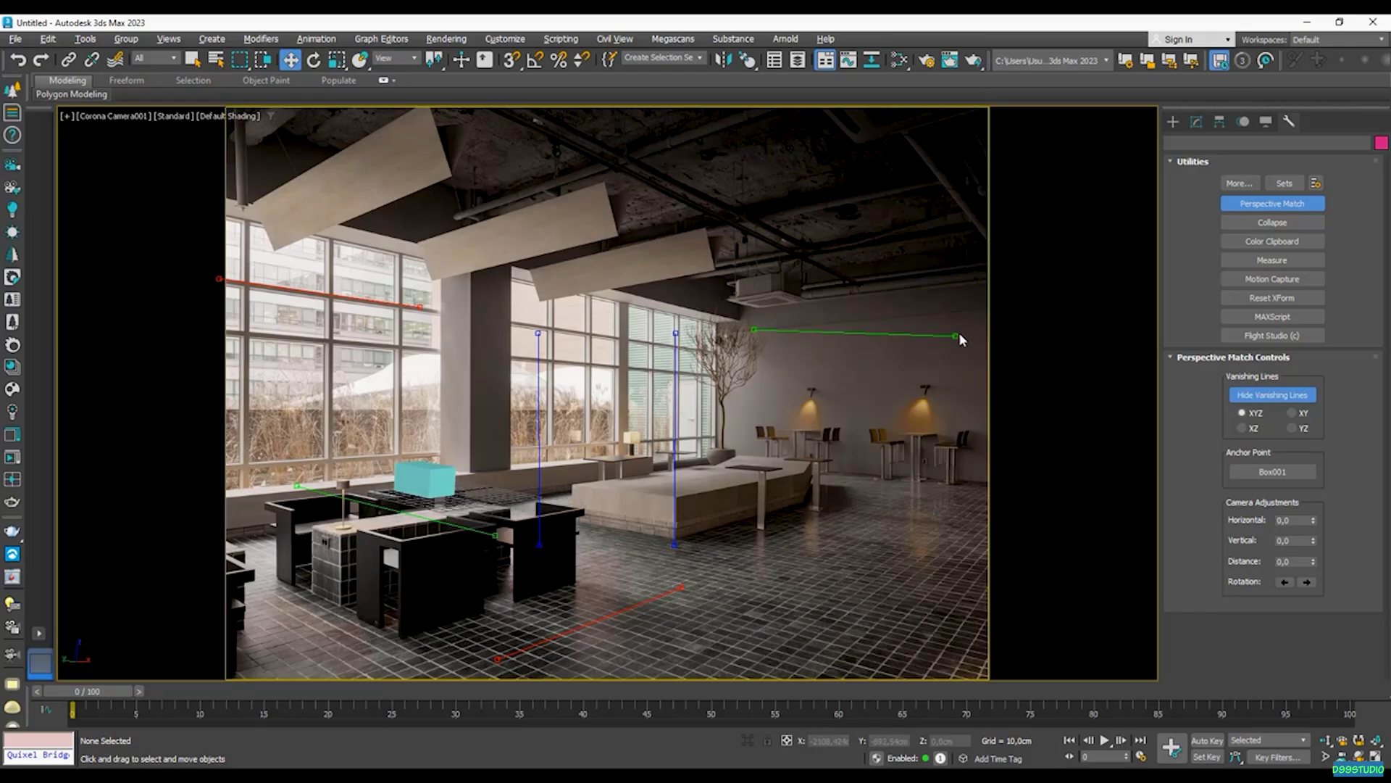
left_click_drag(959, 333, 958, 313)
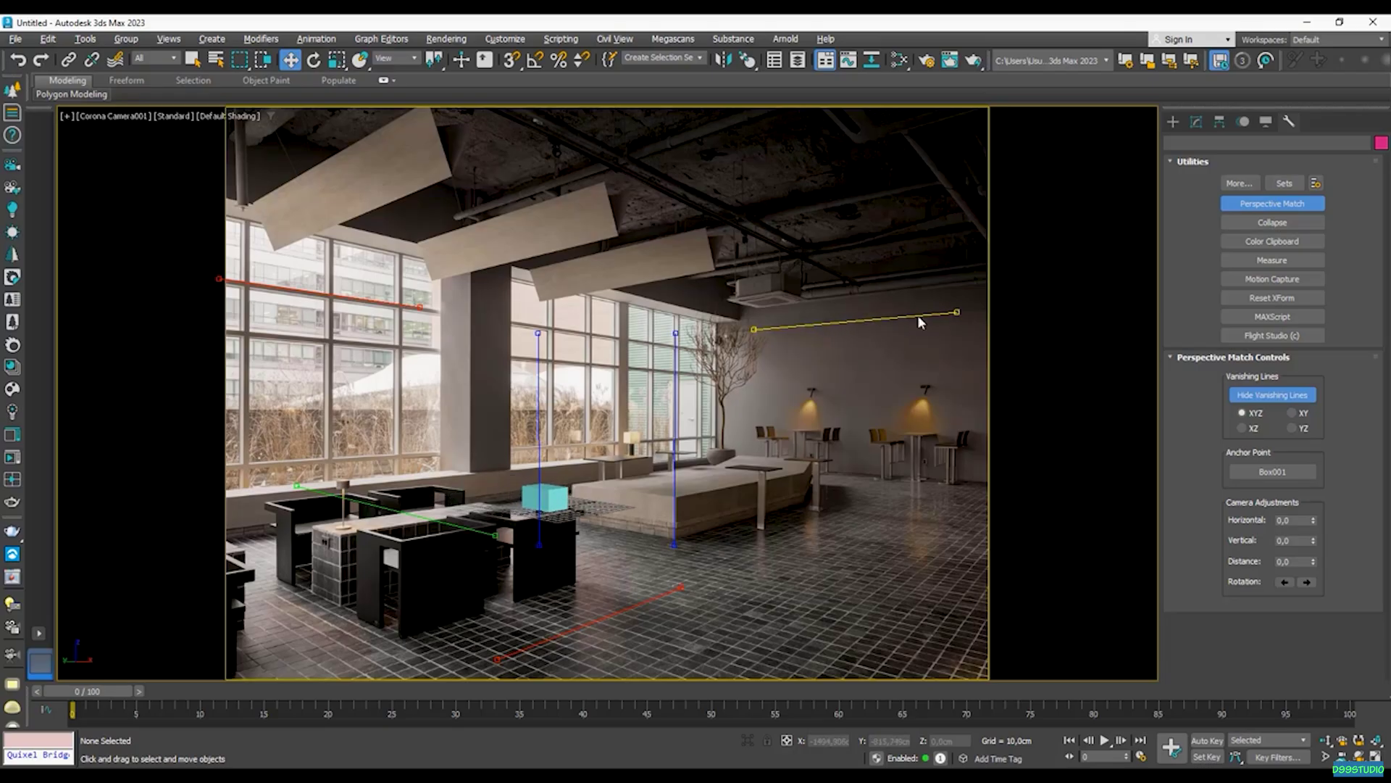
left_click_drag(421, 513, 886, 477)
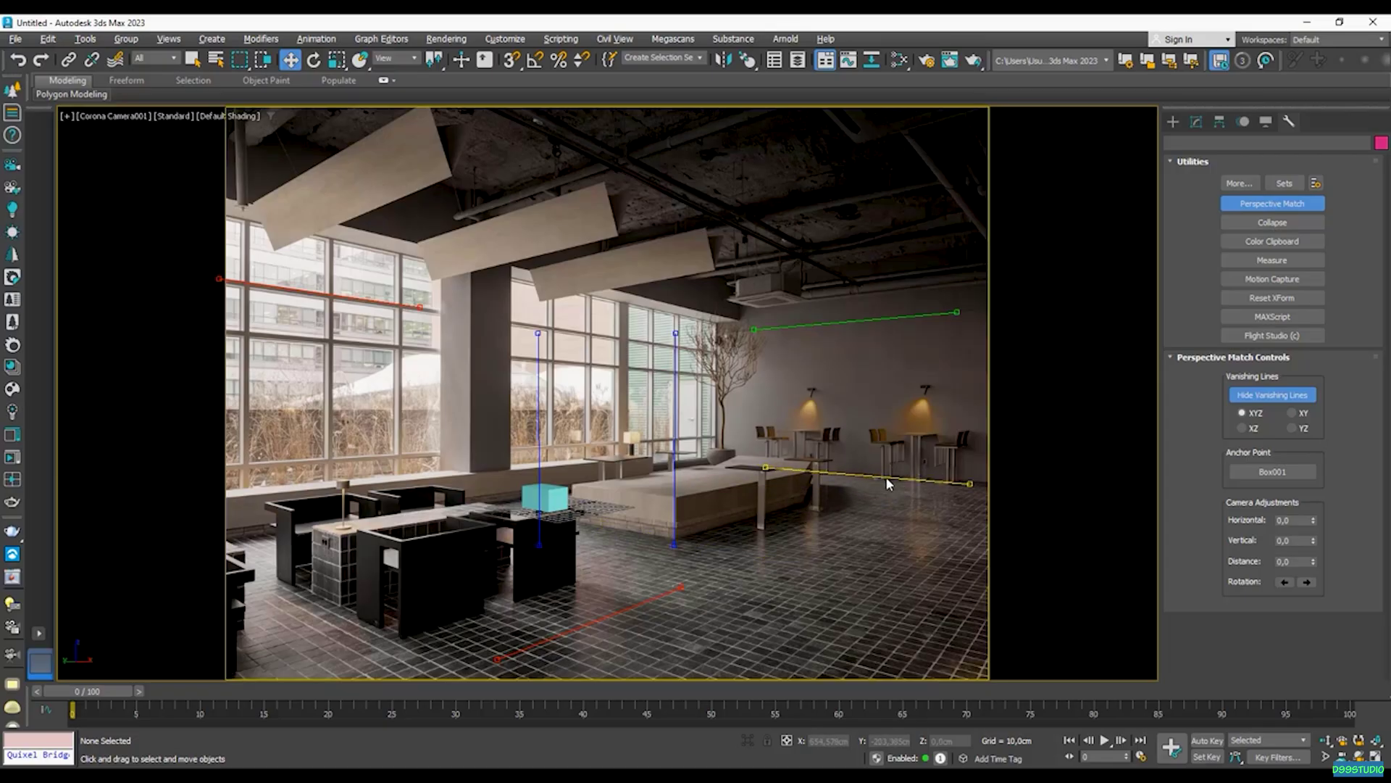
left_click_drag(969, 482, 971, 481)
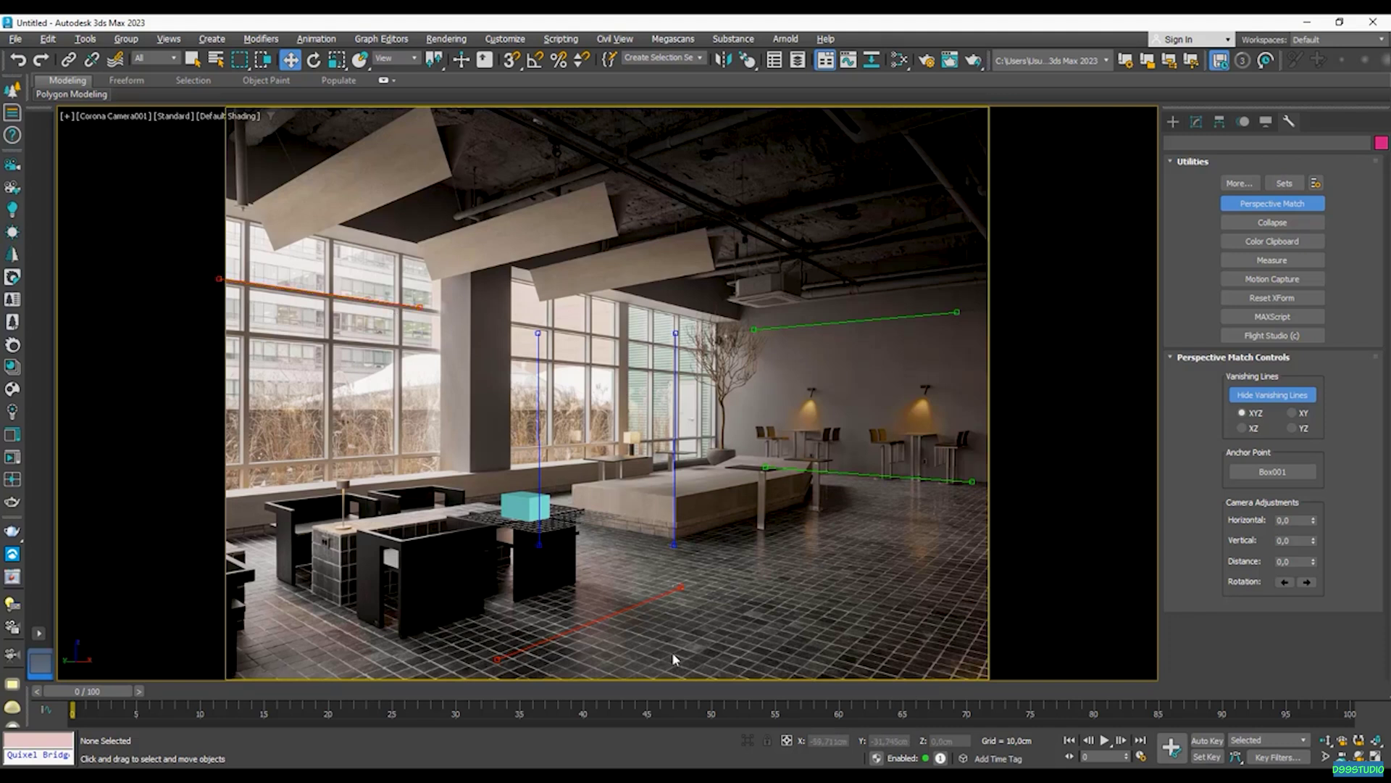
- Reposition the lower red vanishing line along the tile joints in the floor's near corner, below the wall tables
left_click_drag(574, 624, 318, 495)
left_click_drag(317, 495, 865, 637)
mouse_move(943, 566)
left_mouse_down()
mouse_move(926, 583)
mouse_move(581, 594)
mouse_move(399, 521)
mouse_move(384, 487)
mouse_move(919, 633)
mouse_move(904, 589)
mouse_move(959, 551)
left_mouse_up()
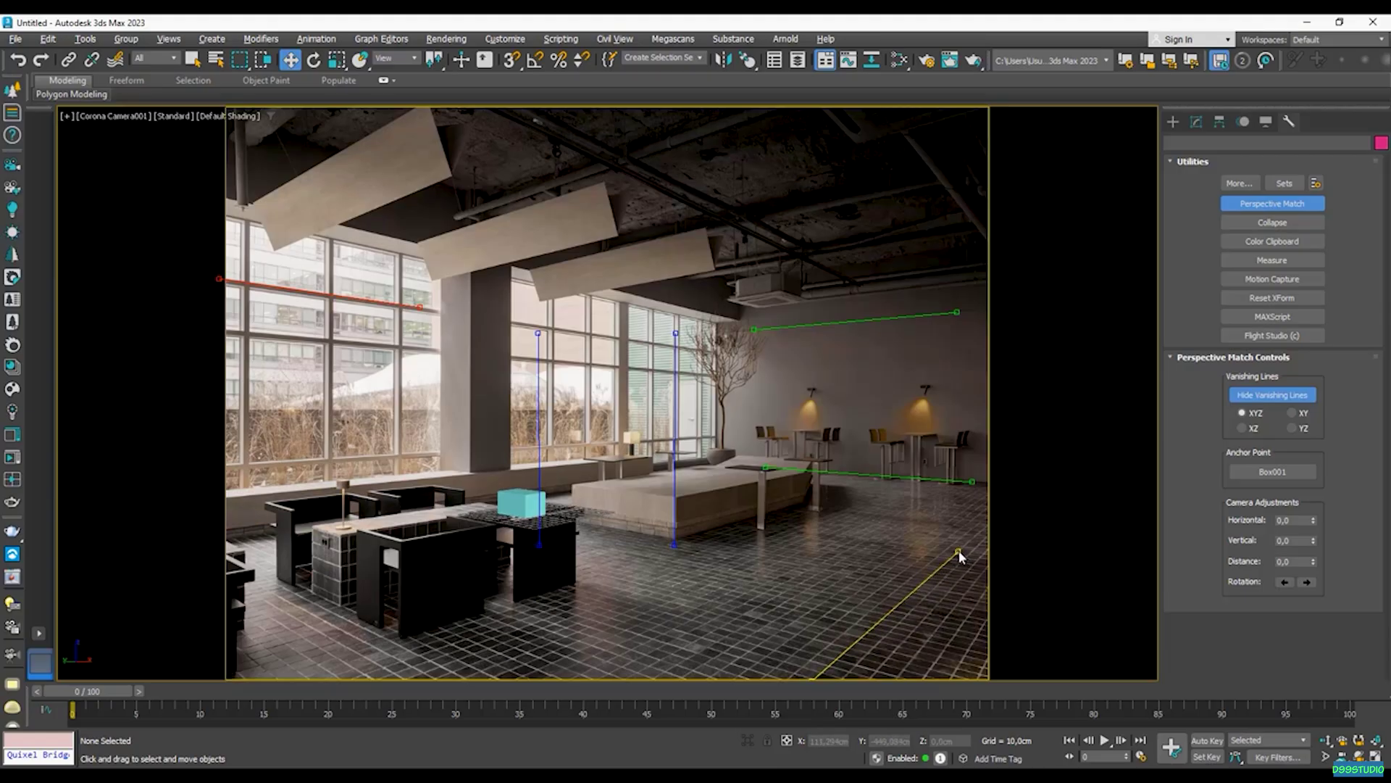
- Nudge the lower red vanishing line and draw a thin box, about 403 by 8 cm, along the floor tile joints in the near corner
mouse_move(928, 571)
left_mouse_down()
mouse_move(700, 562)
mouse_move(537, 596)
mouse_move(537, 515)
mouse_move(898, 615)
mouse_move(928, 591)
left_mouse_up()
left_click(1174, 121)
left_click(1219, 217)
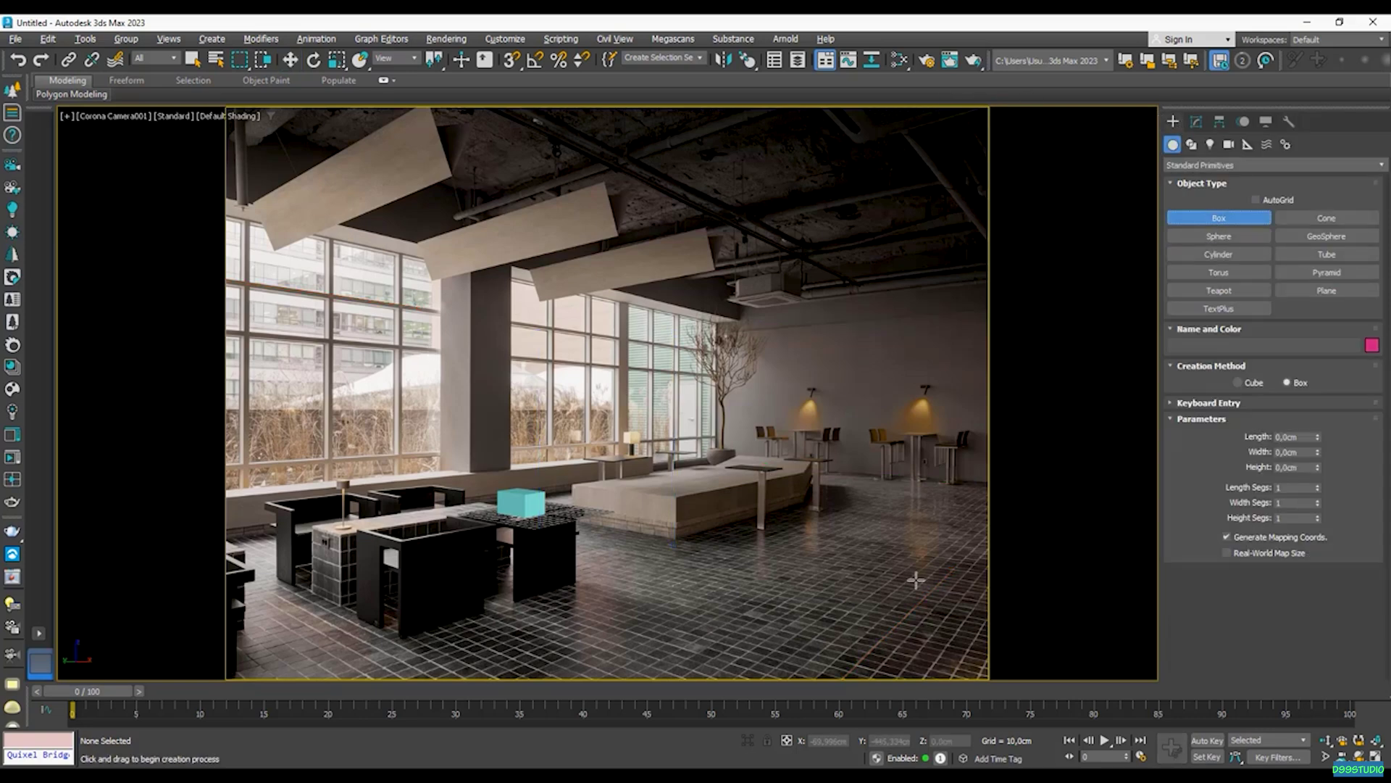
left_click_drag(824, 657, 964, 534)
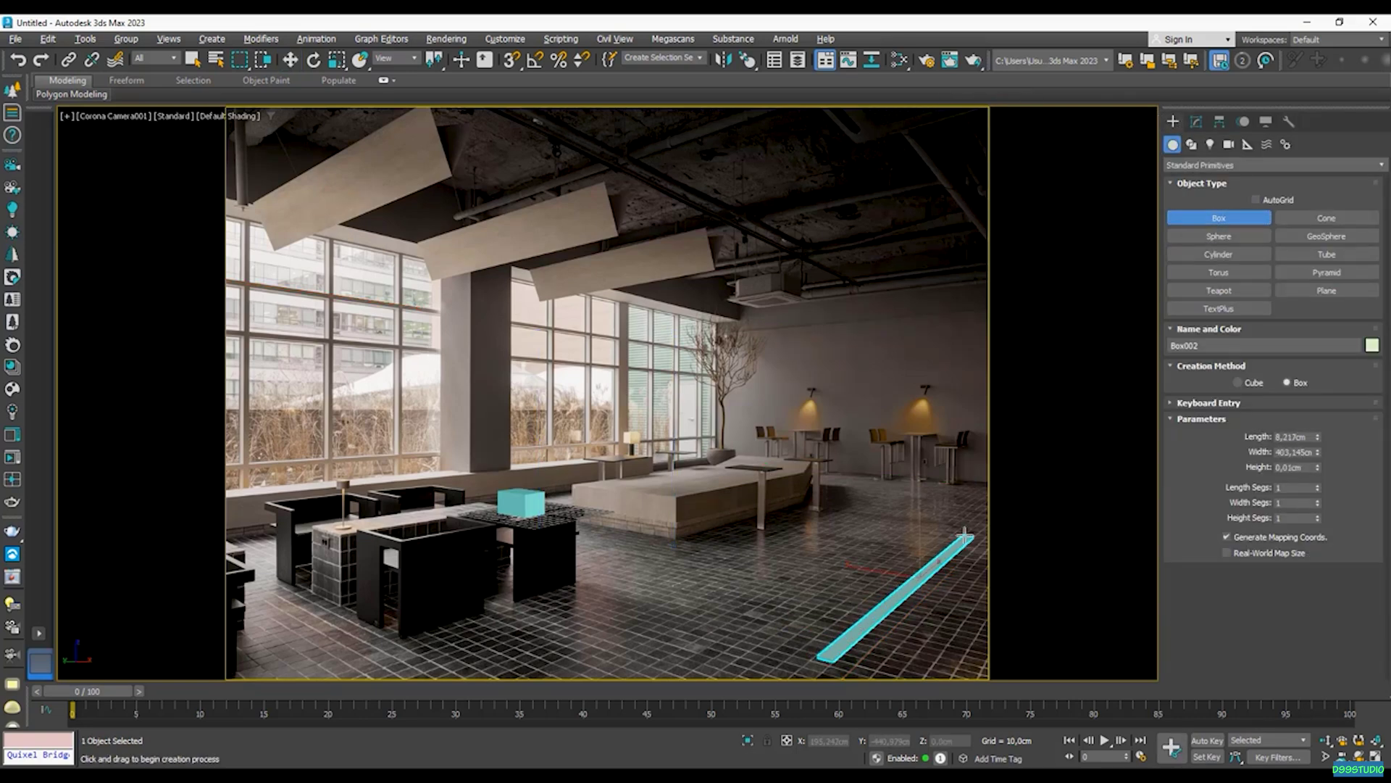
left_click(969, 487)
key("w")
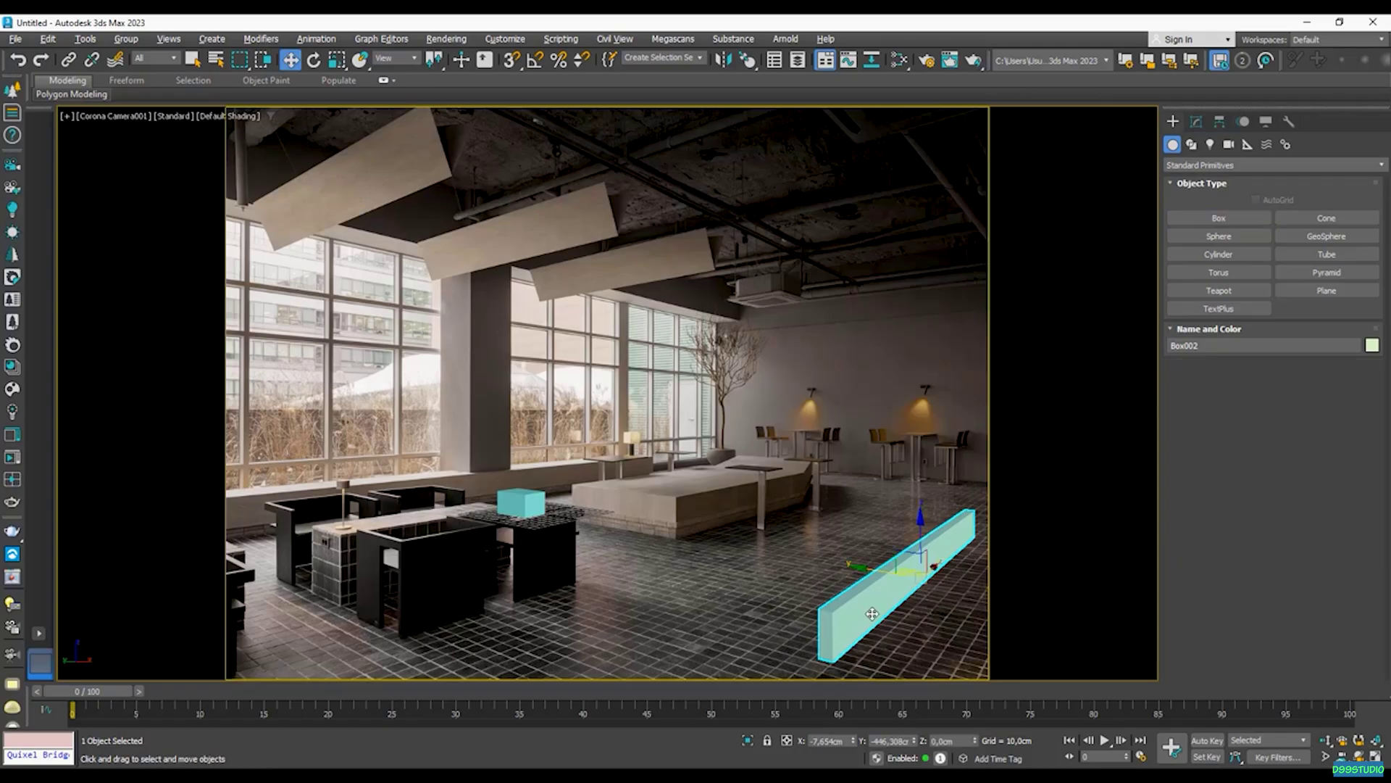
- Draw a box over the front black armchair and a second box, about 49 cm high, over the armchair beside it
left_click(1203, 218)
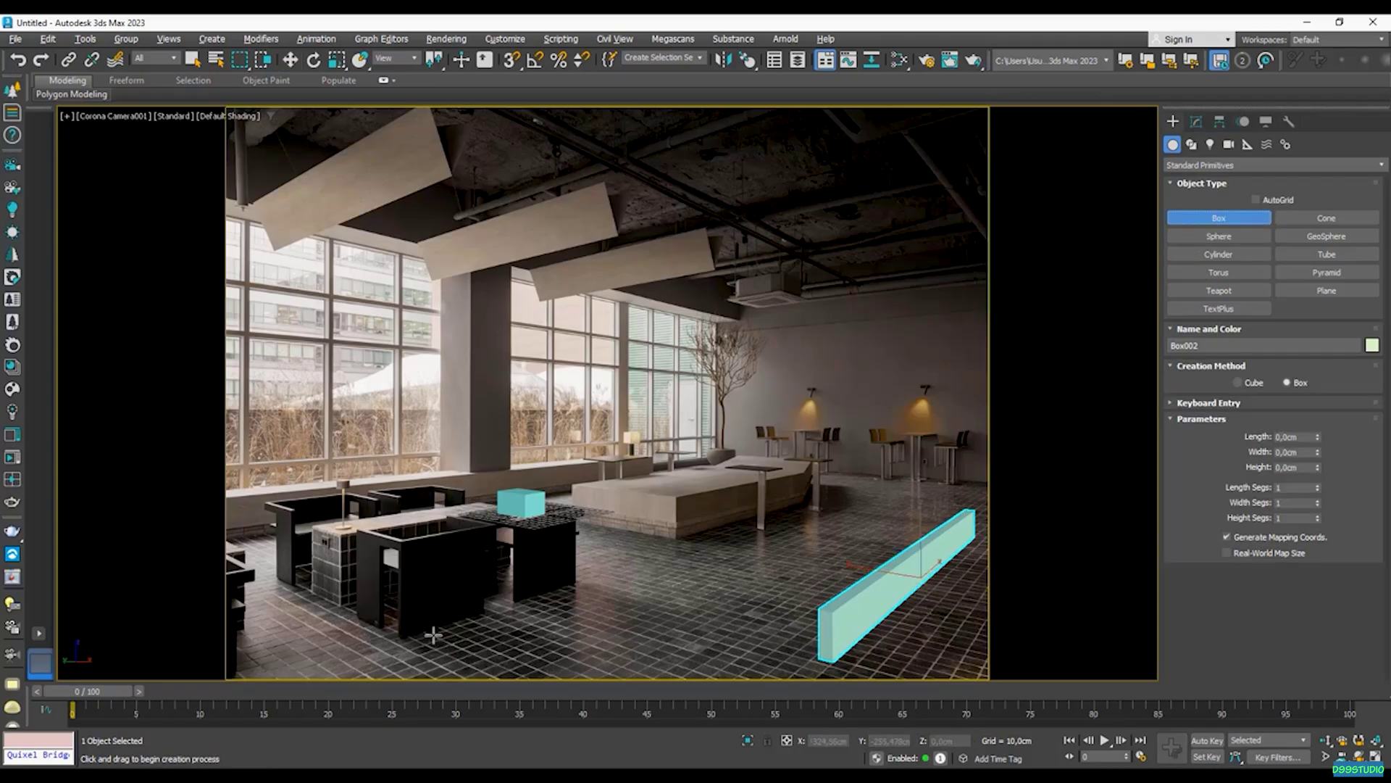
left_click_drag(403, 636, 445, 592)
left_click(454, 500)
left_click_drag(517, 603, 535, 545)
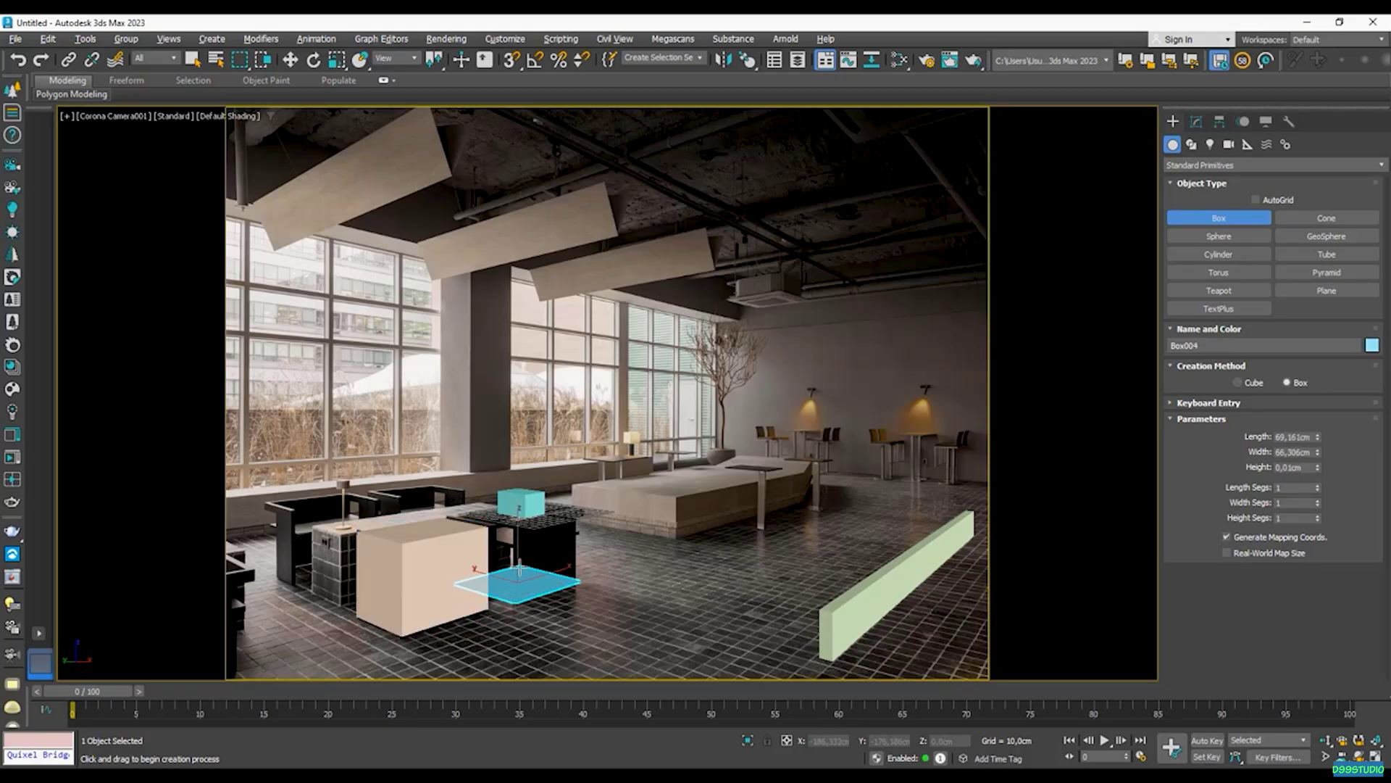
left_click(523, 500)
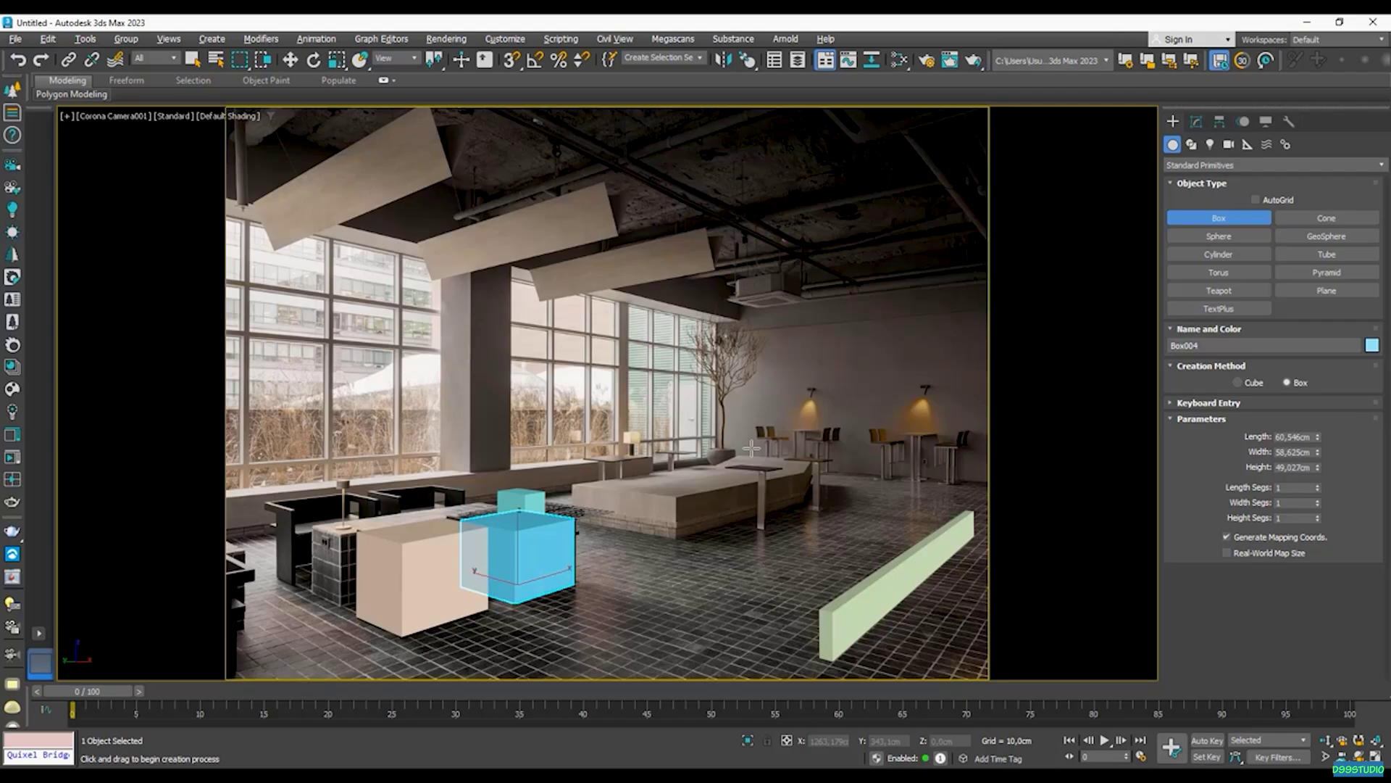
- Draw a large box about 580 by 465 cm in the back seating area and set its height to 350 cm
left_click_drag(724, 459, 920, 502)
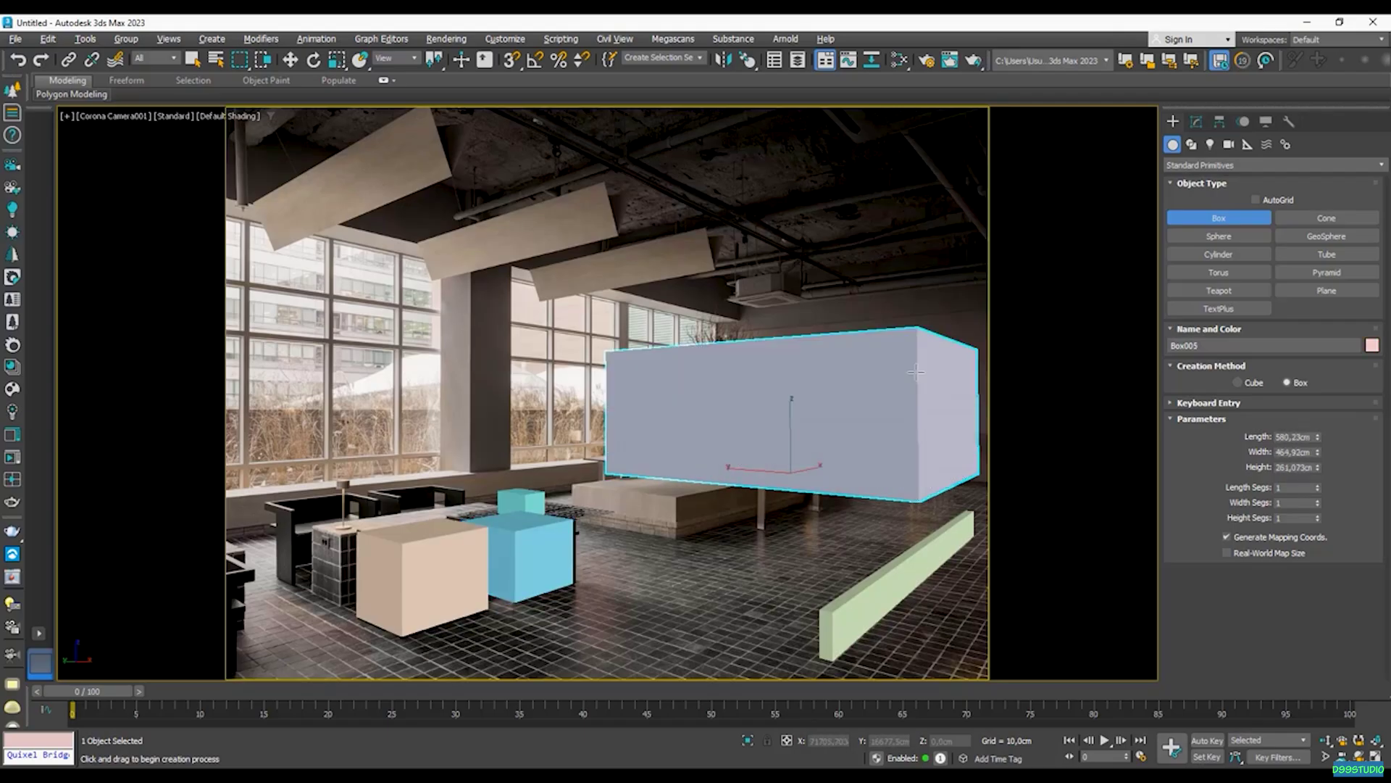
left_click(921, 346)
right_click(921, 347)
left_click(1197, 121)
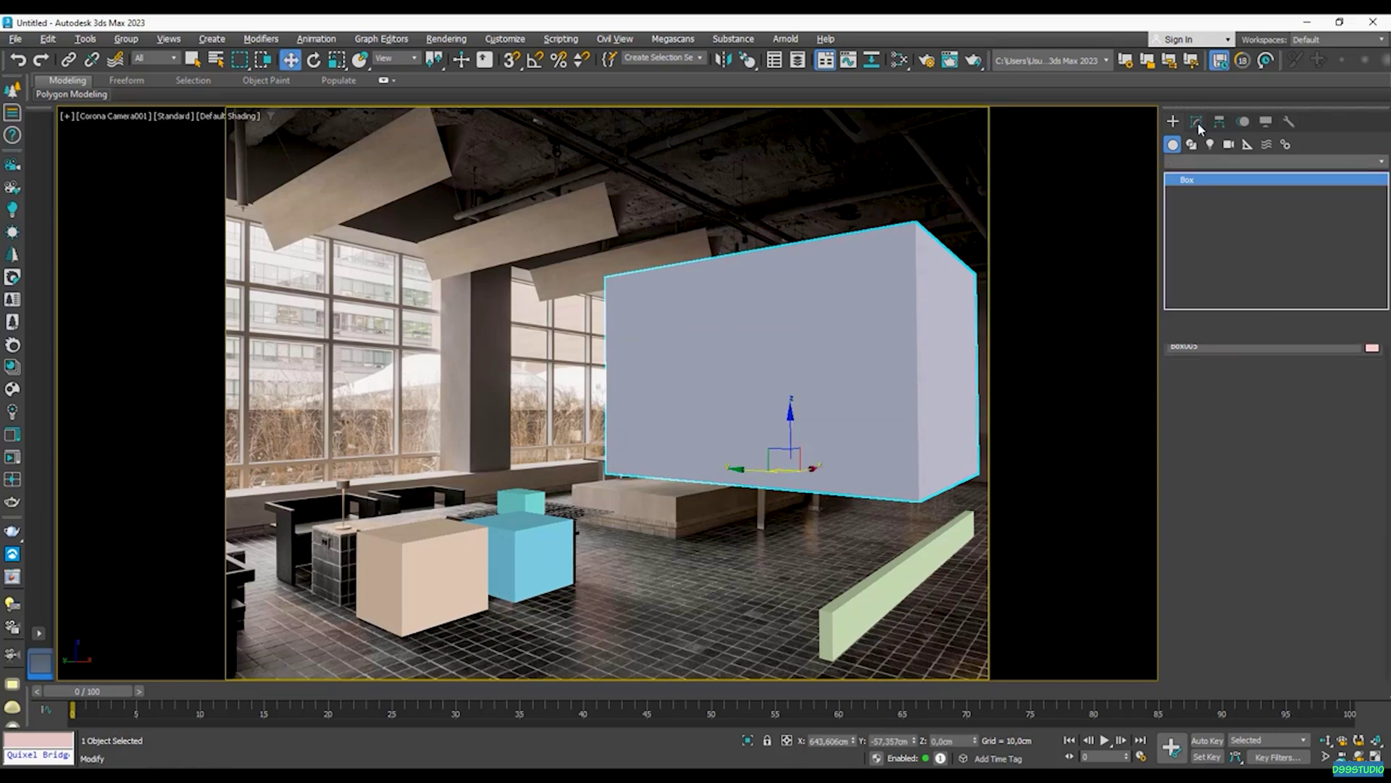
double_click(1297, 410)
type("350")
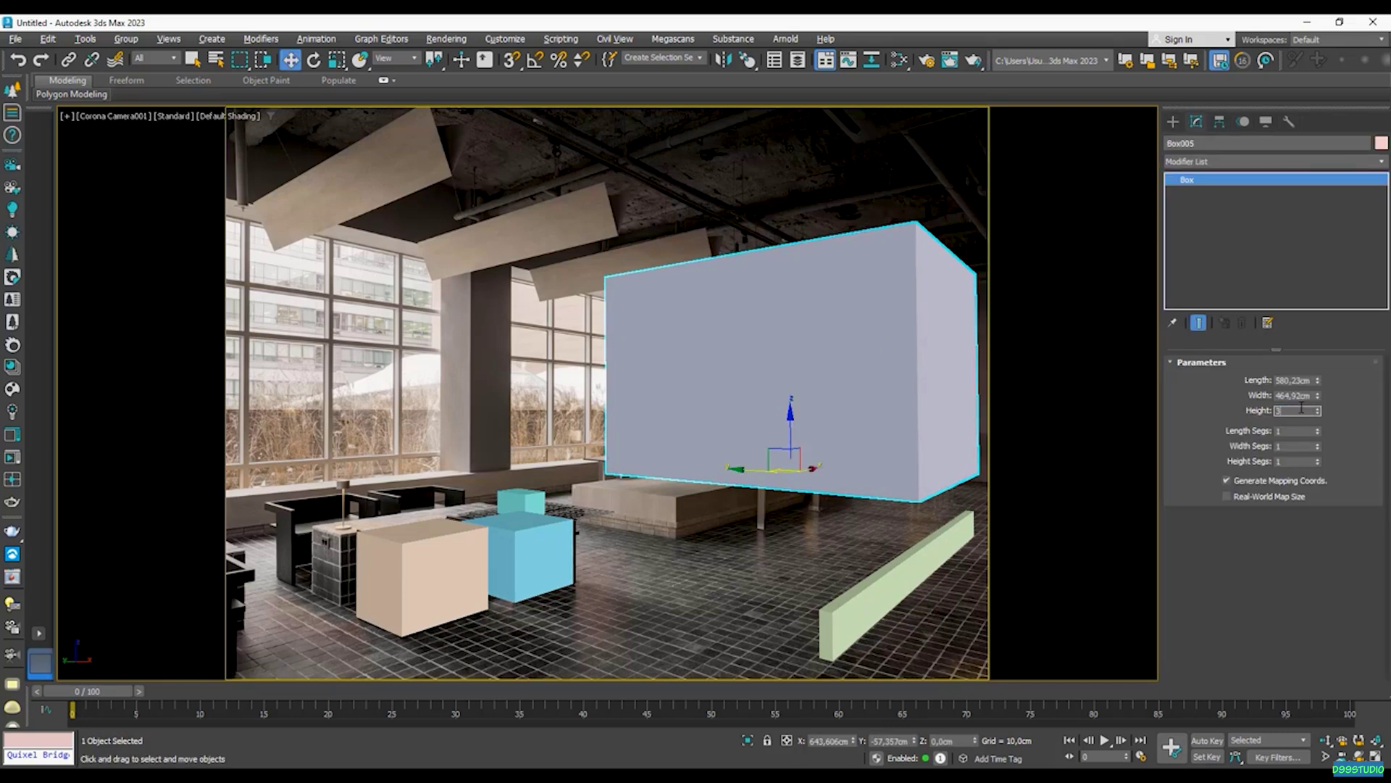
key("Return")
- Switch the viewport to wireframe display and convert the large box to an Editable Poly
key("F3")
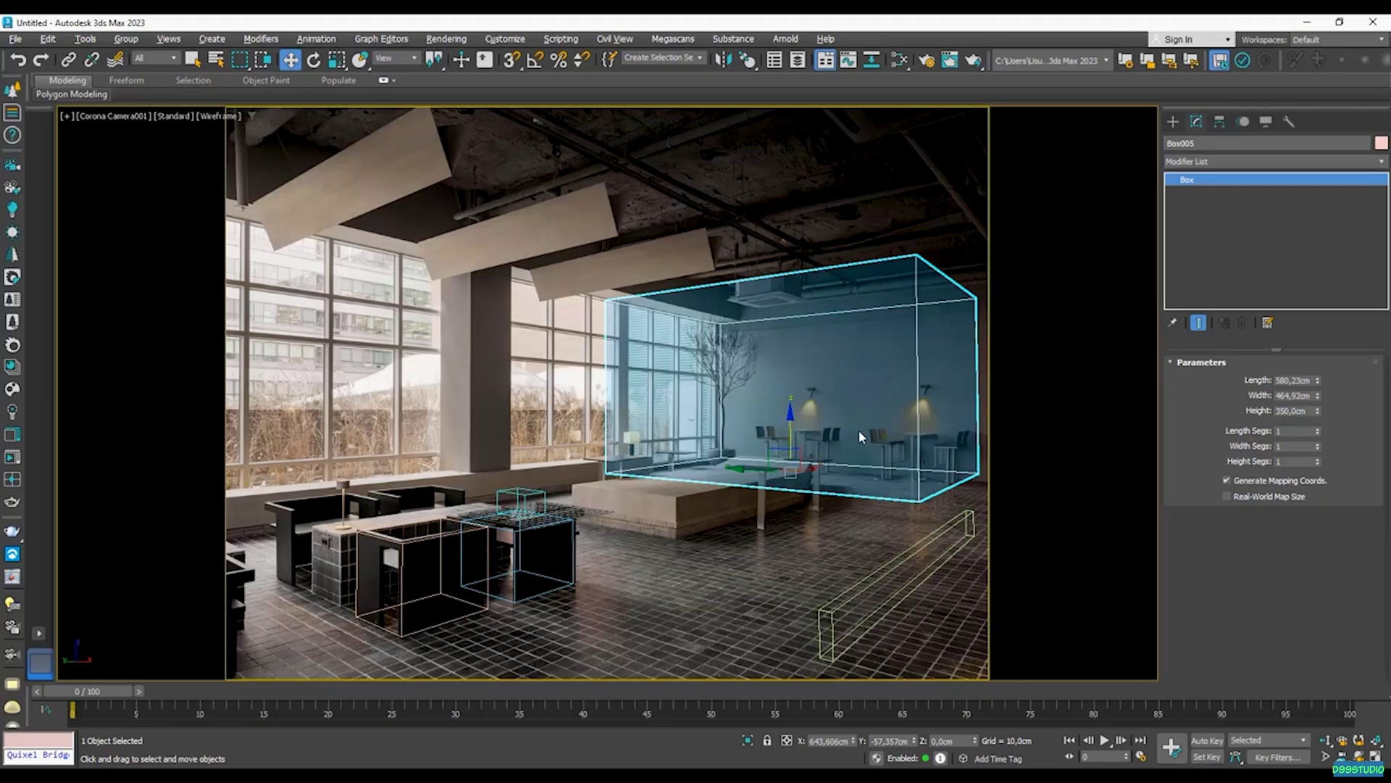
right_click(912, 418)
mouse_move(950, 602)
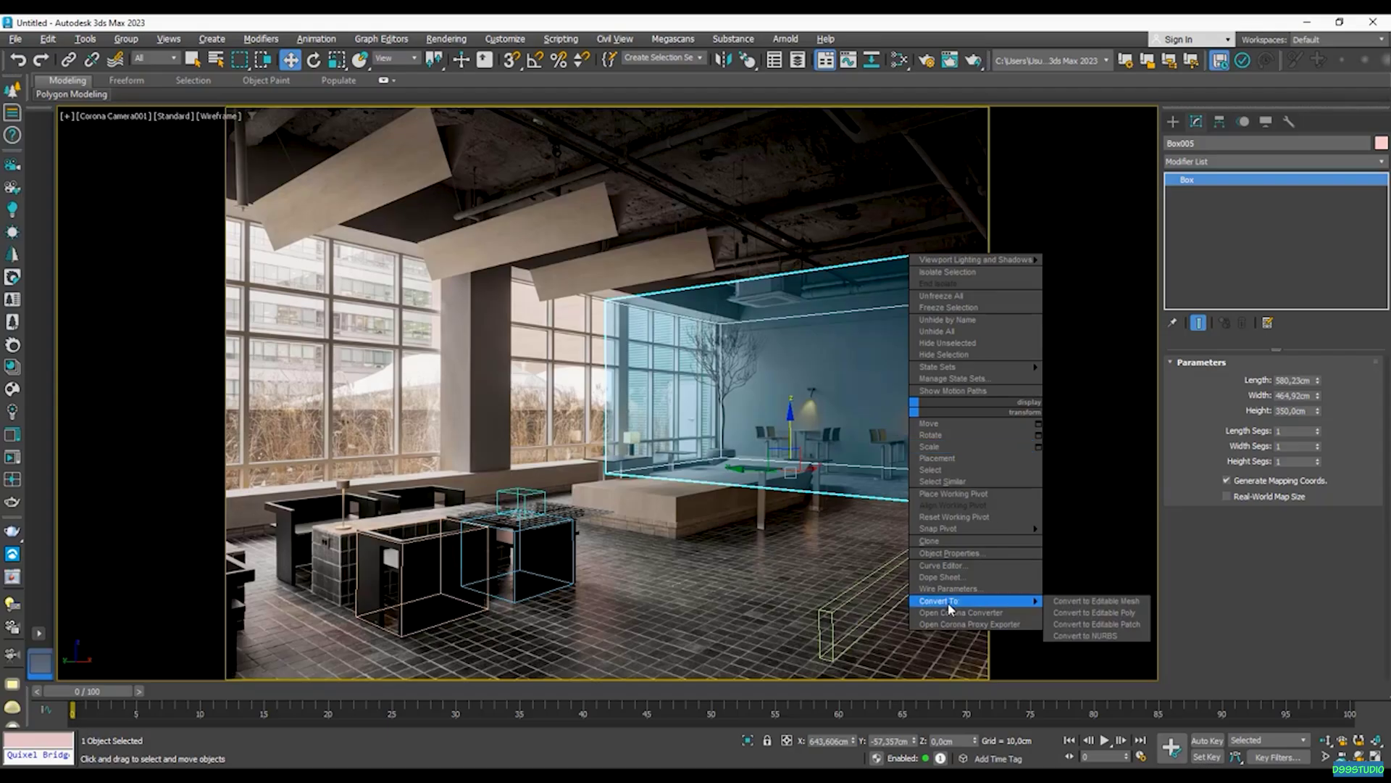
left_click(1069, 615)
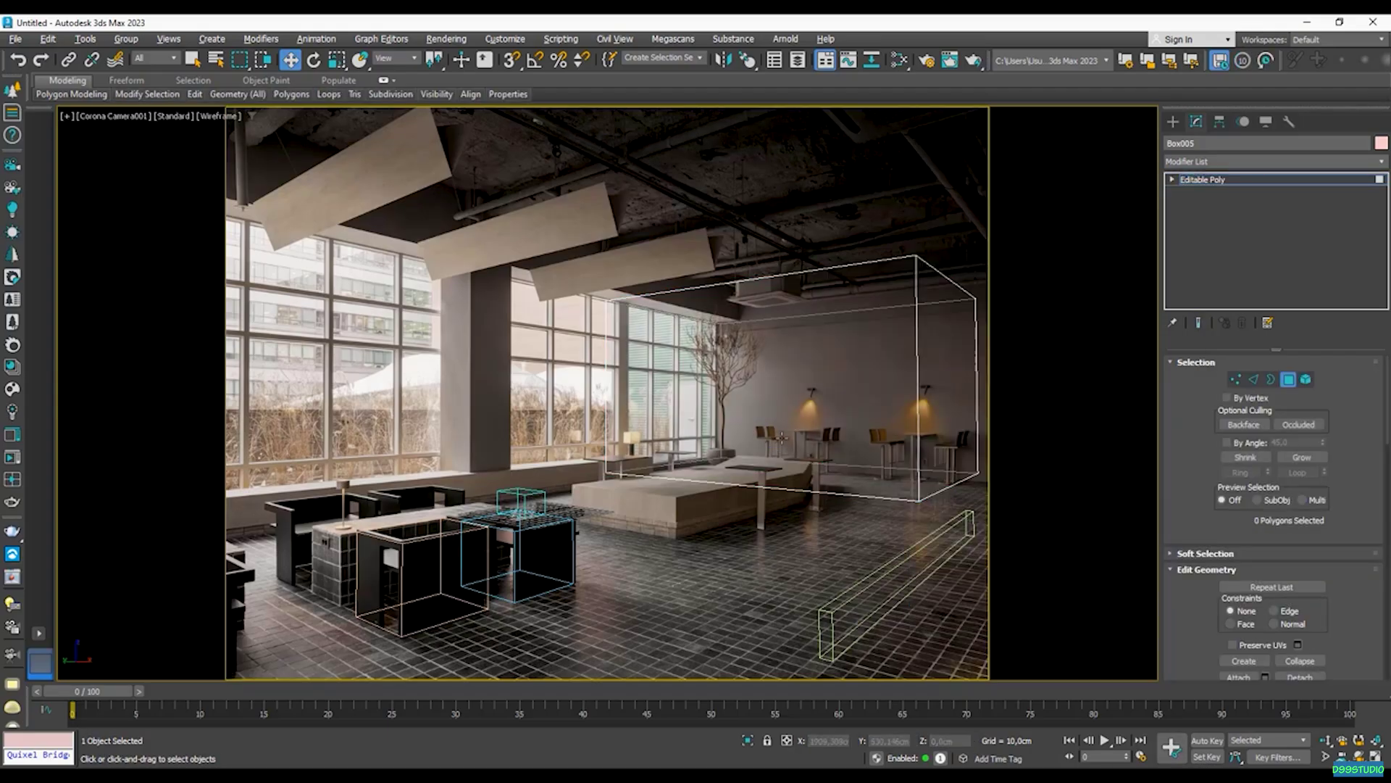
- Move the large box back along the floor to about X 994 cm, Y -90 cm, towards the back wall
key("4")
left_click(782, 438)
left_click(808, 466)
left_click_drag(810, 468, 880, 452)
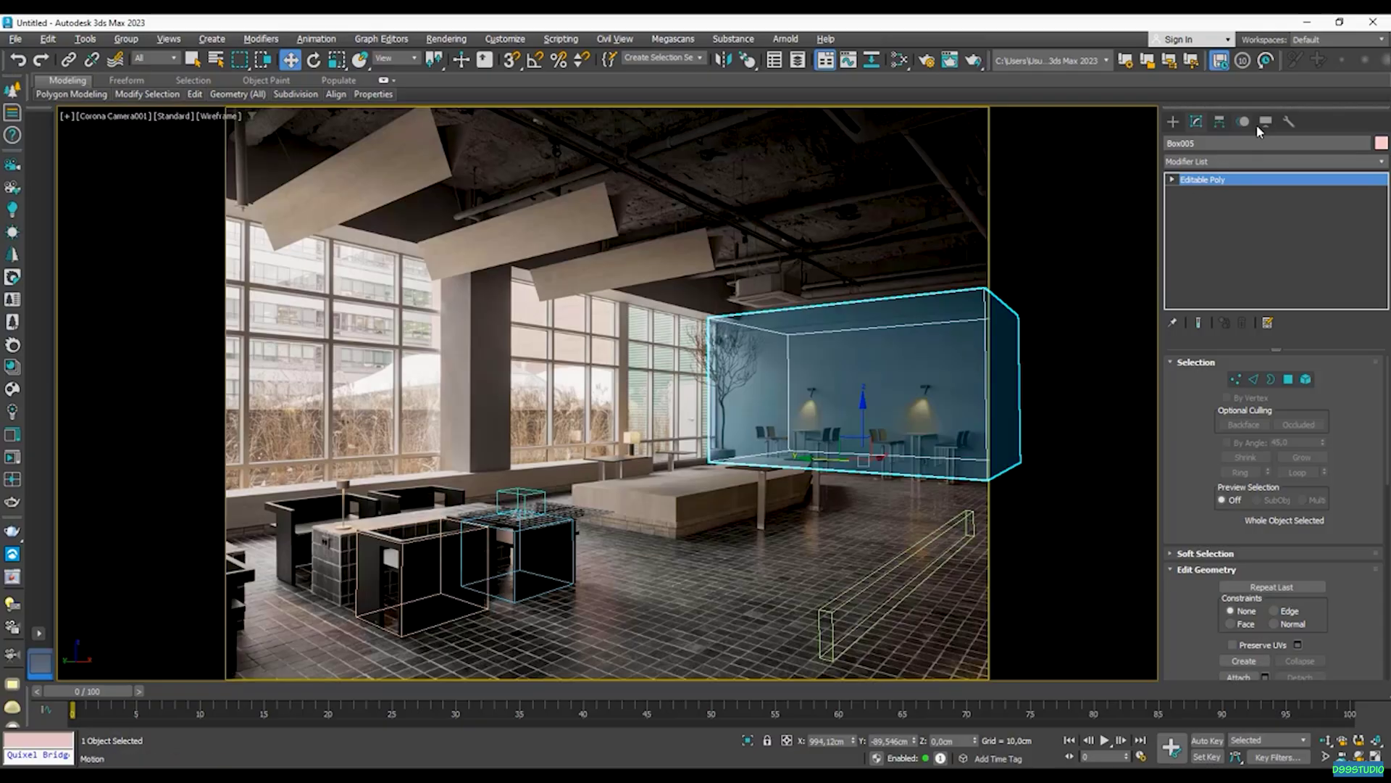
- Adjust the Perspective Match distance to the anchor object and move the large box to about X 903 cm to fit the back wall
left_click(1287, 121)
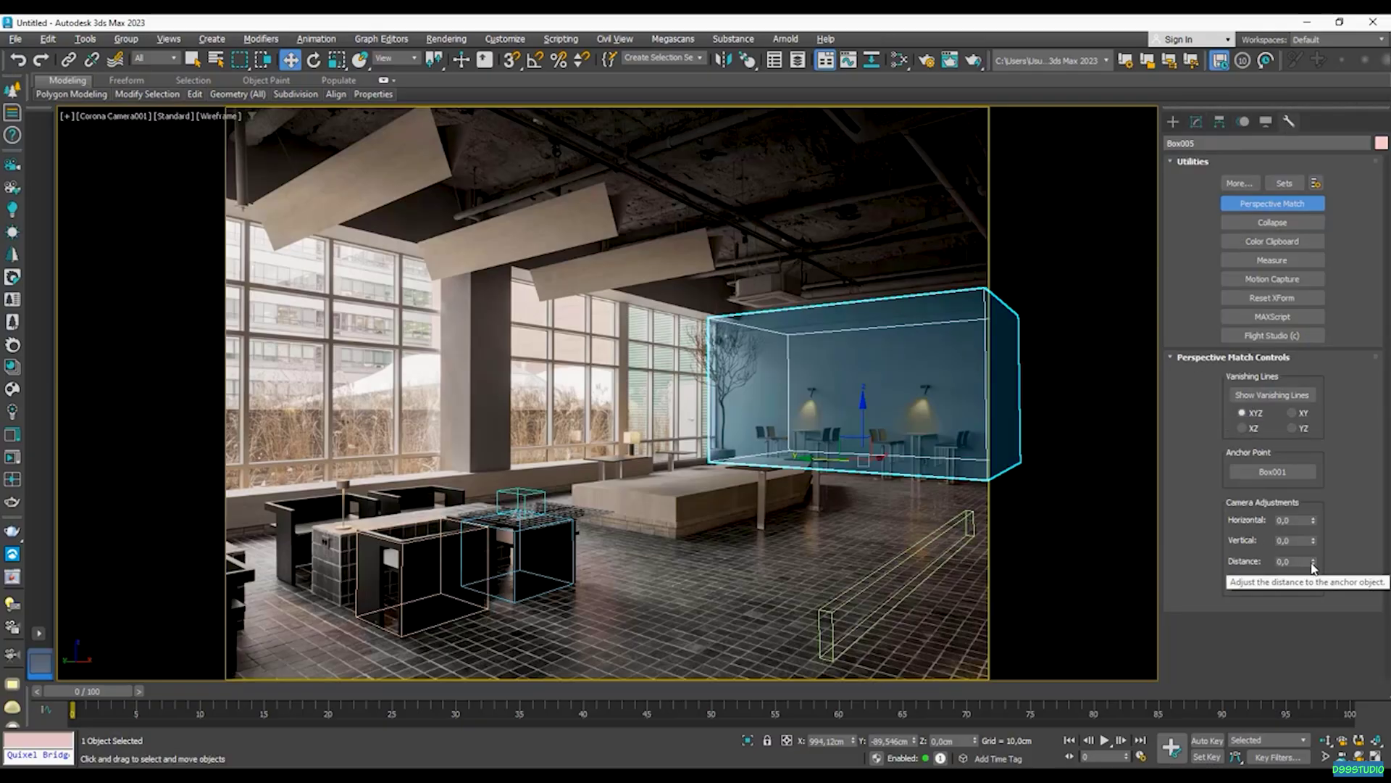
left_click_drag(1311, 558, 1324, 238)
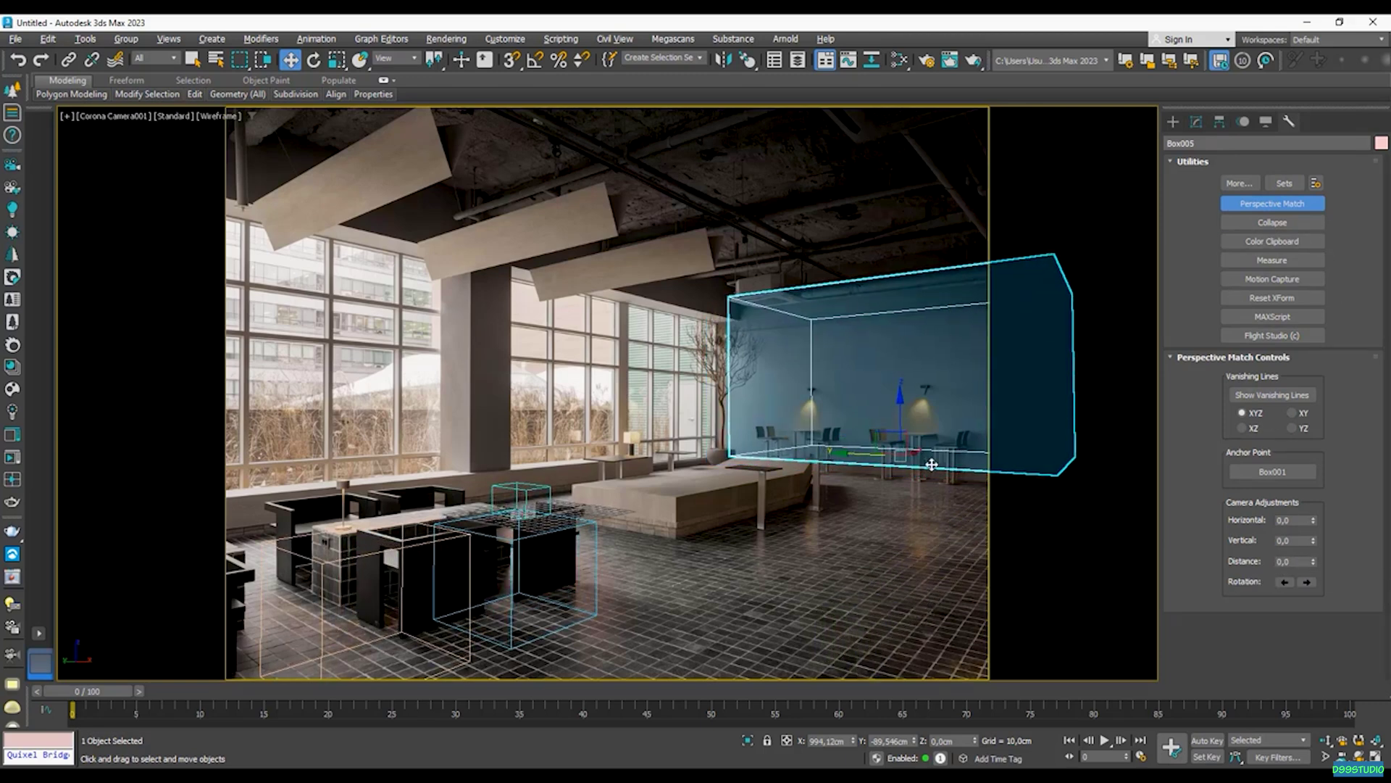
left_click_drag(913, 458, 901, 467)
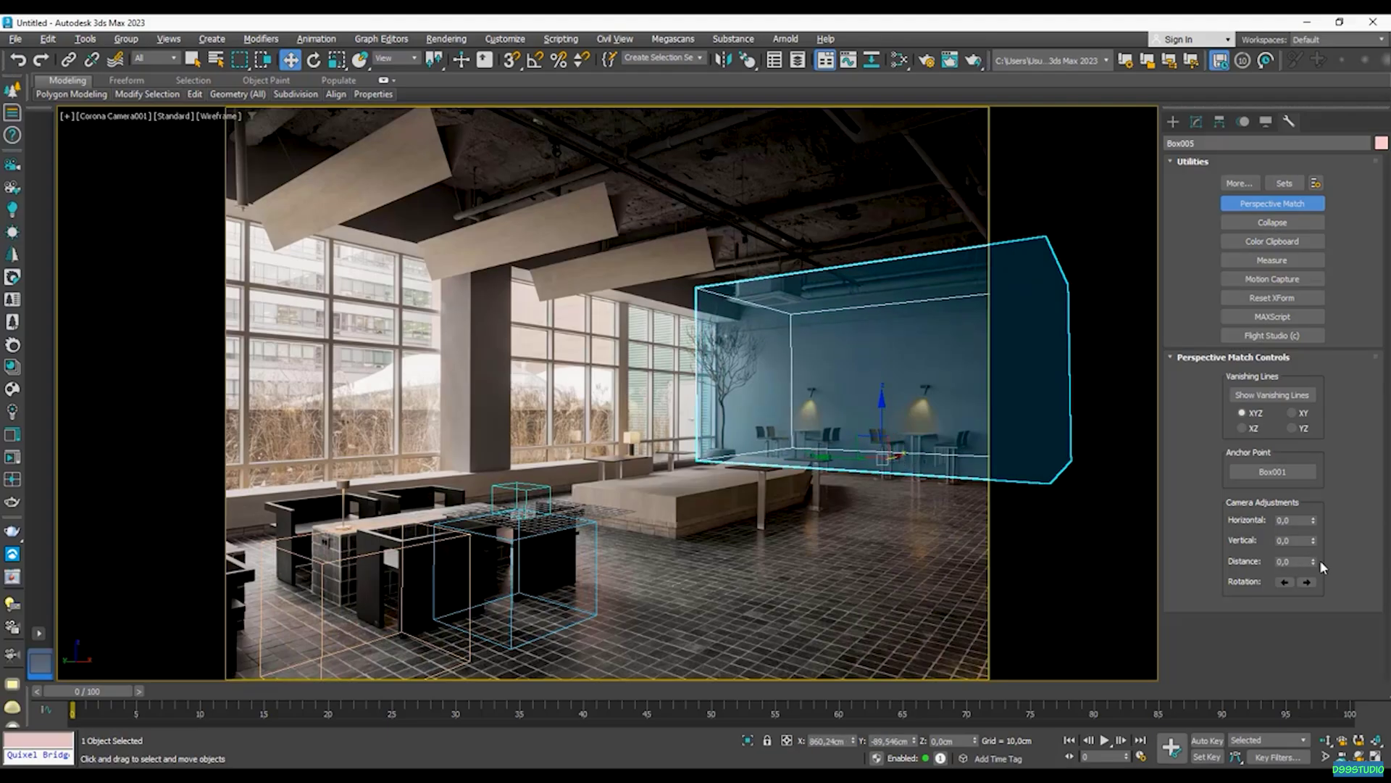
left_click_drag(1314, 563, 1211, 390)
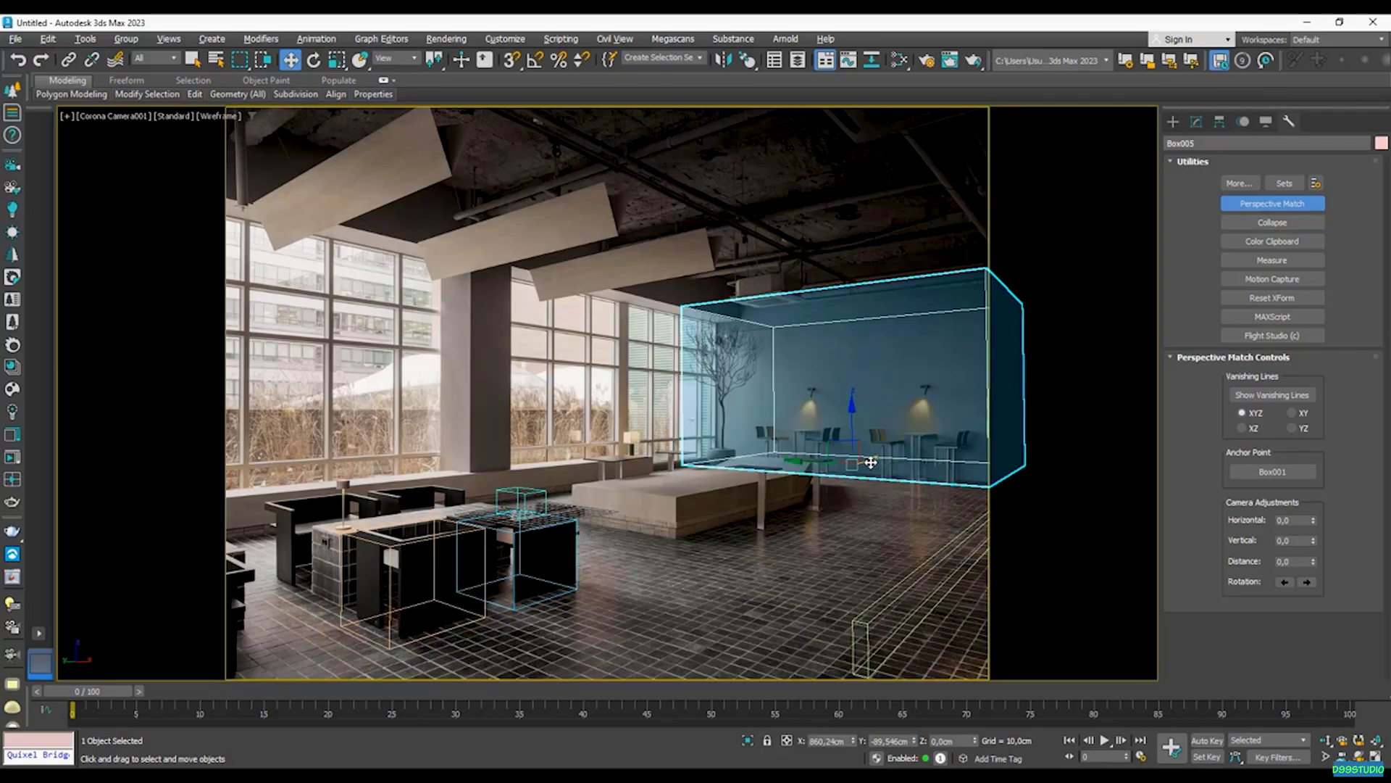
left_click_drag(871, 462, 877, 462)
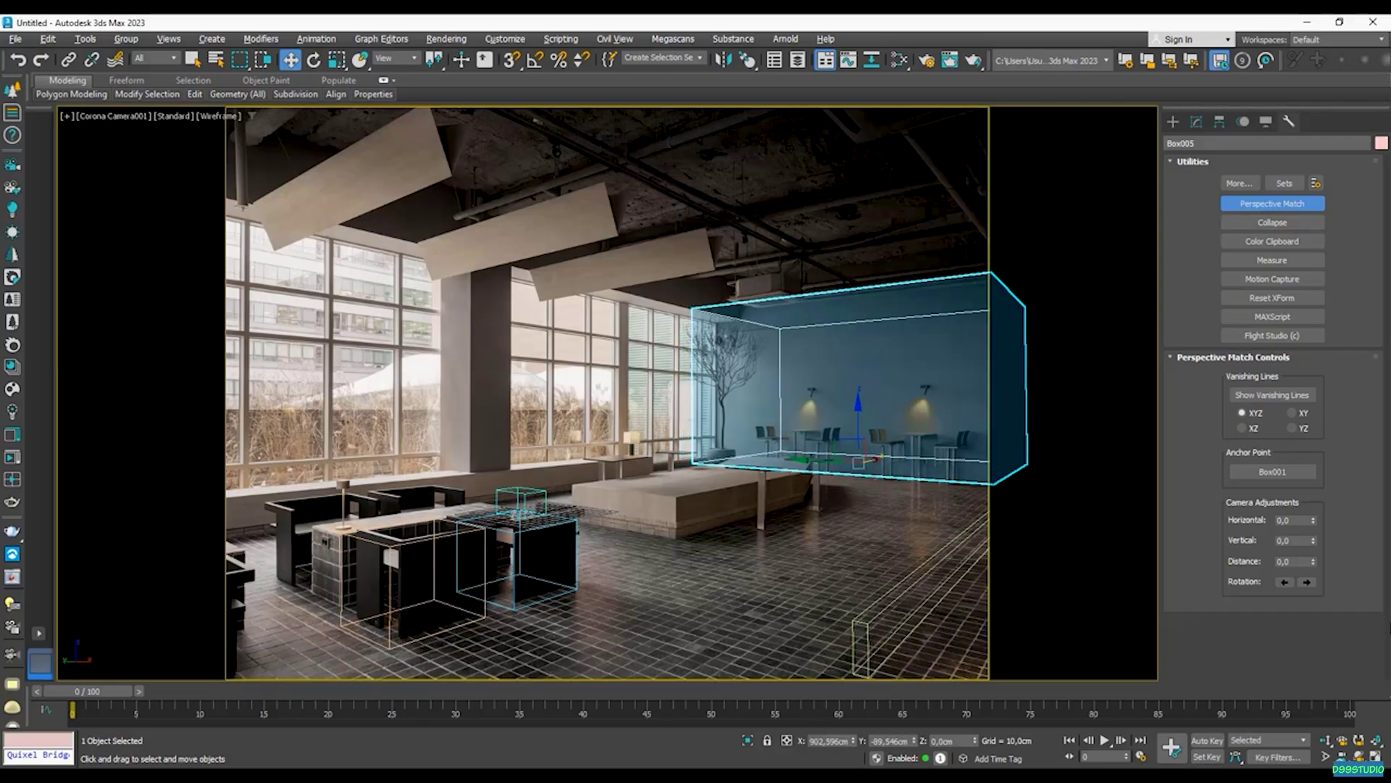
left_click_drag(1315, 560, 1324, 439)
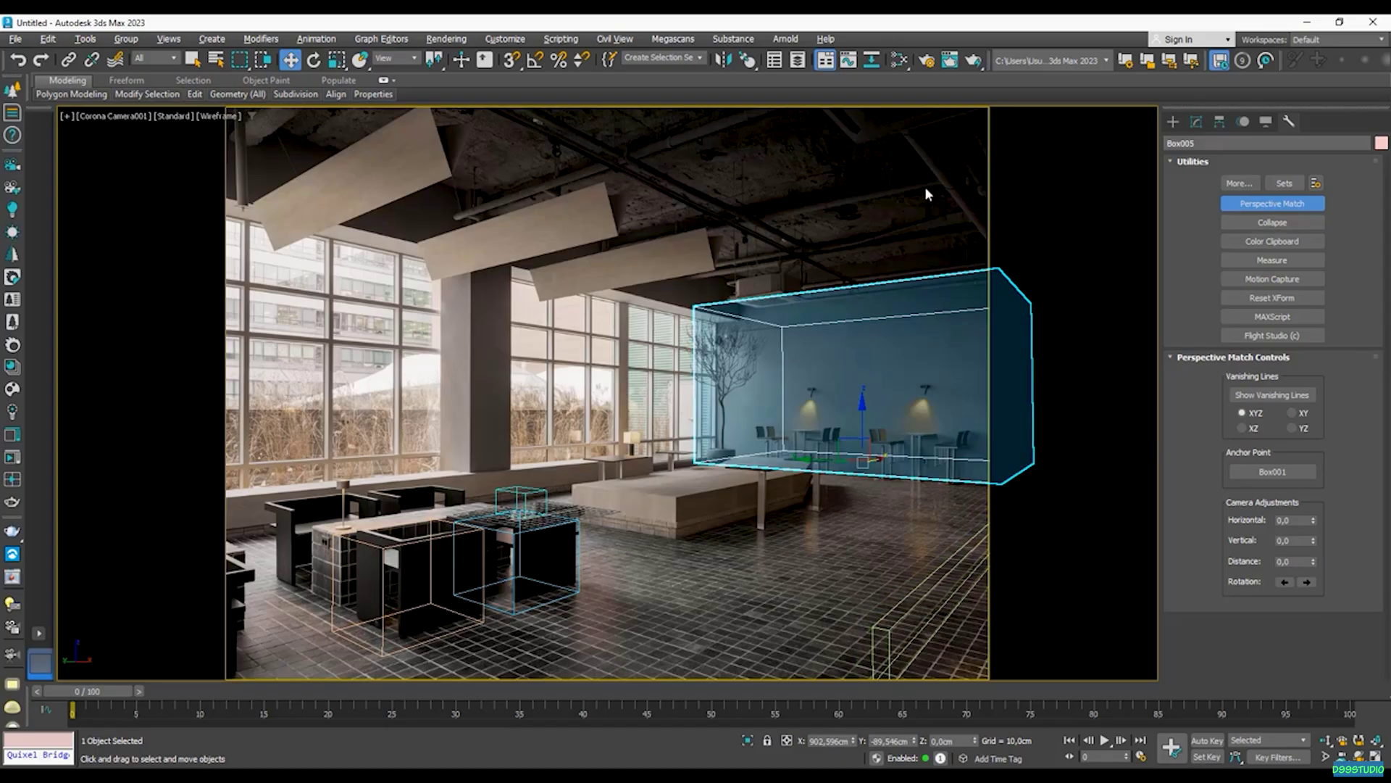
- Connect the top and bottom edges of the large box's front face with one vertical edge and move it towards the windows
key("2")
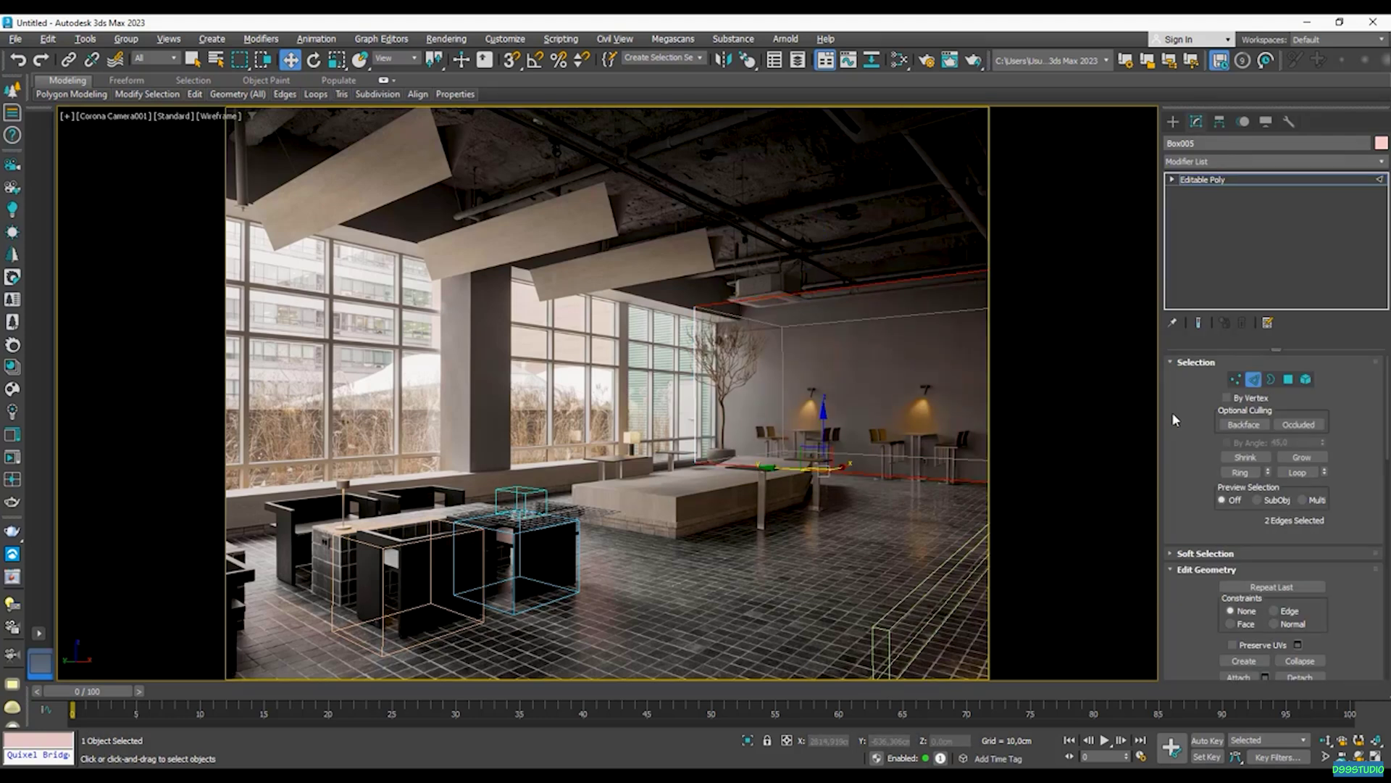
left_click(1182, 362)
left_click(1182, 394)
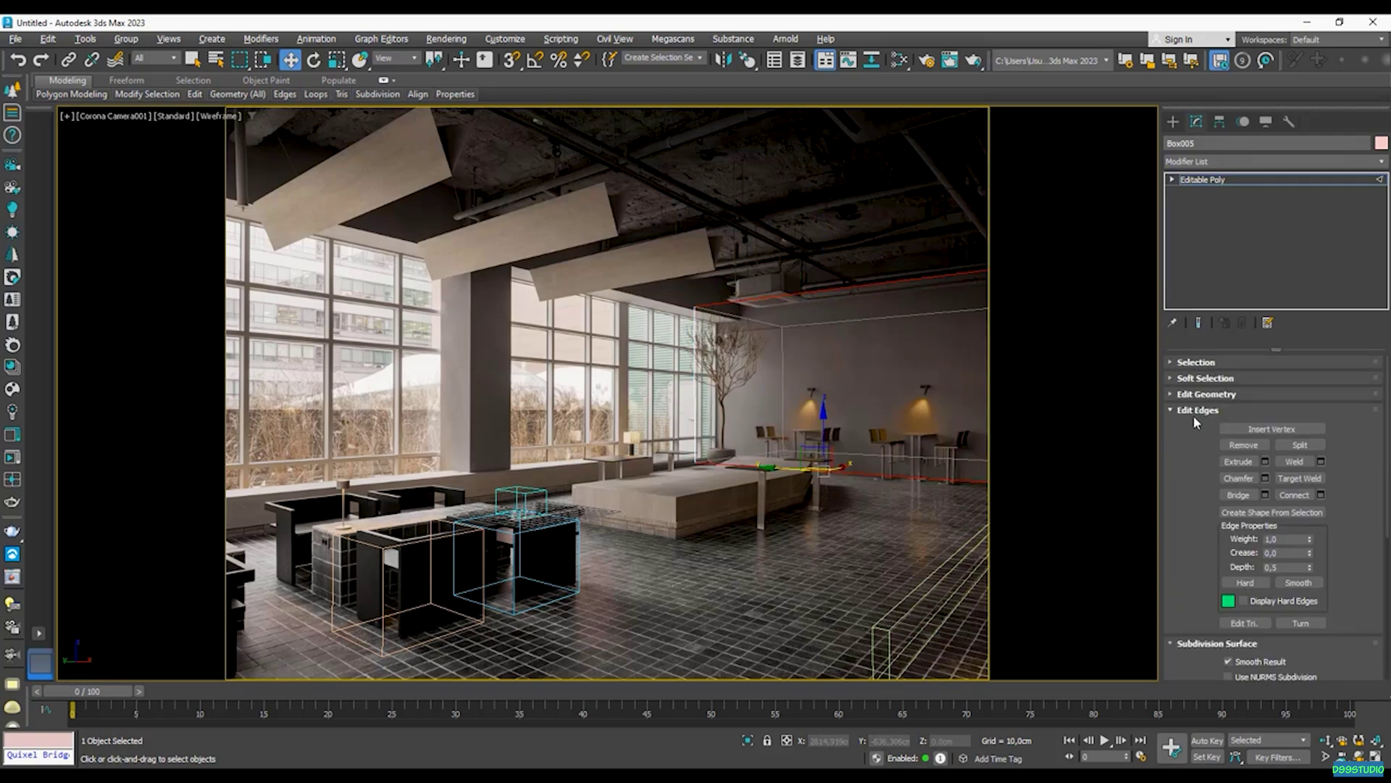
left_click(1321, 496)
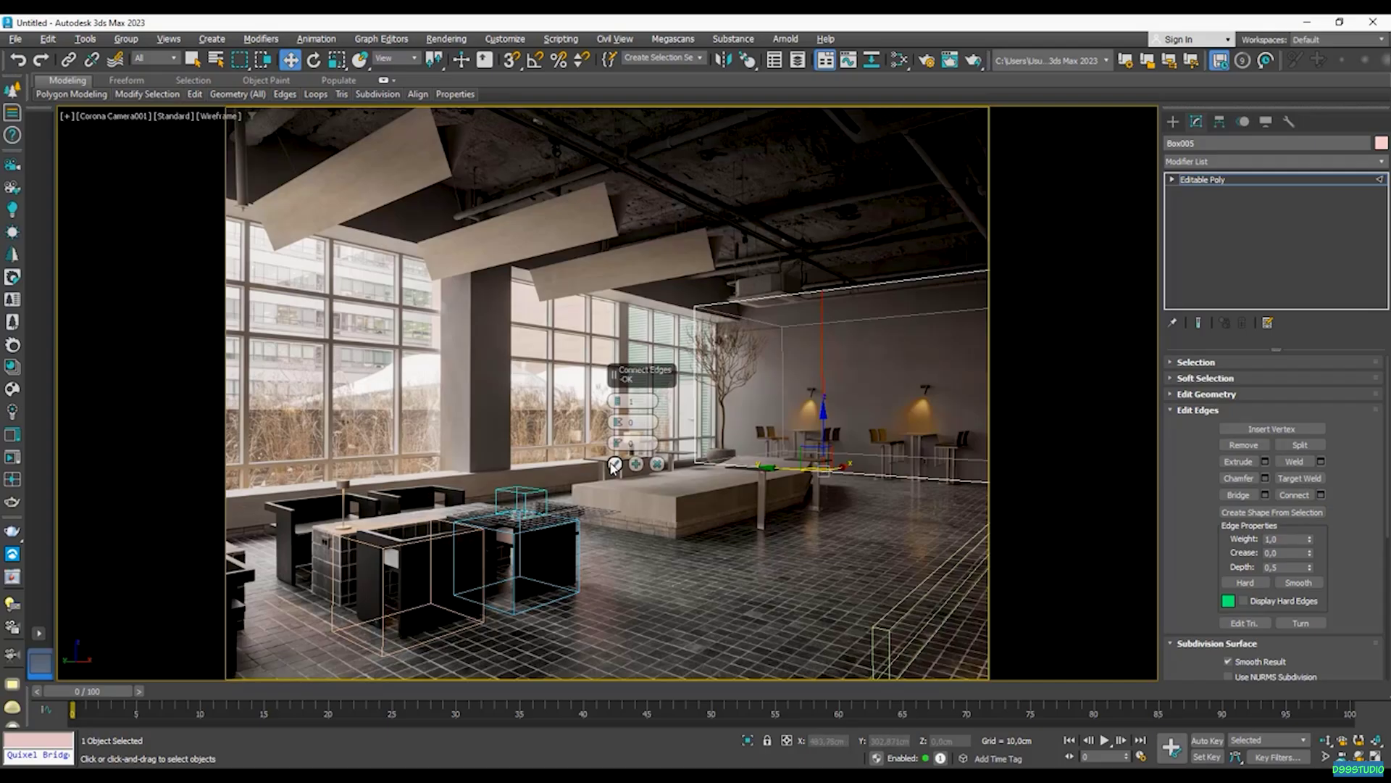
left_click(615, 464)
left_click_drag(790, 384, 707, 385)
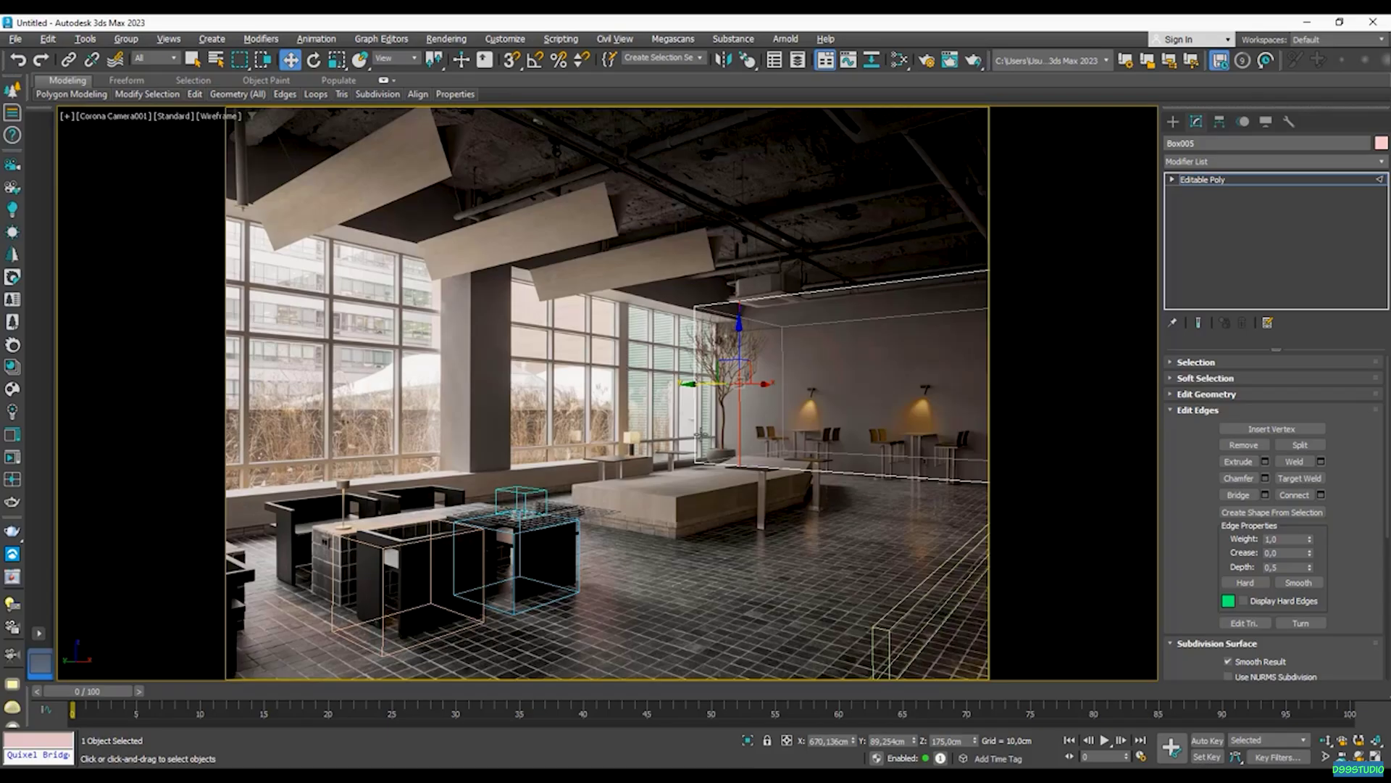
- Connect the two vertical edges nearest the windows with one horizontal edge and raise it to about 306 cm
left_click(696, 433, "ctrl")
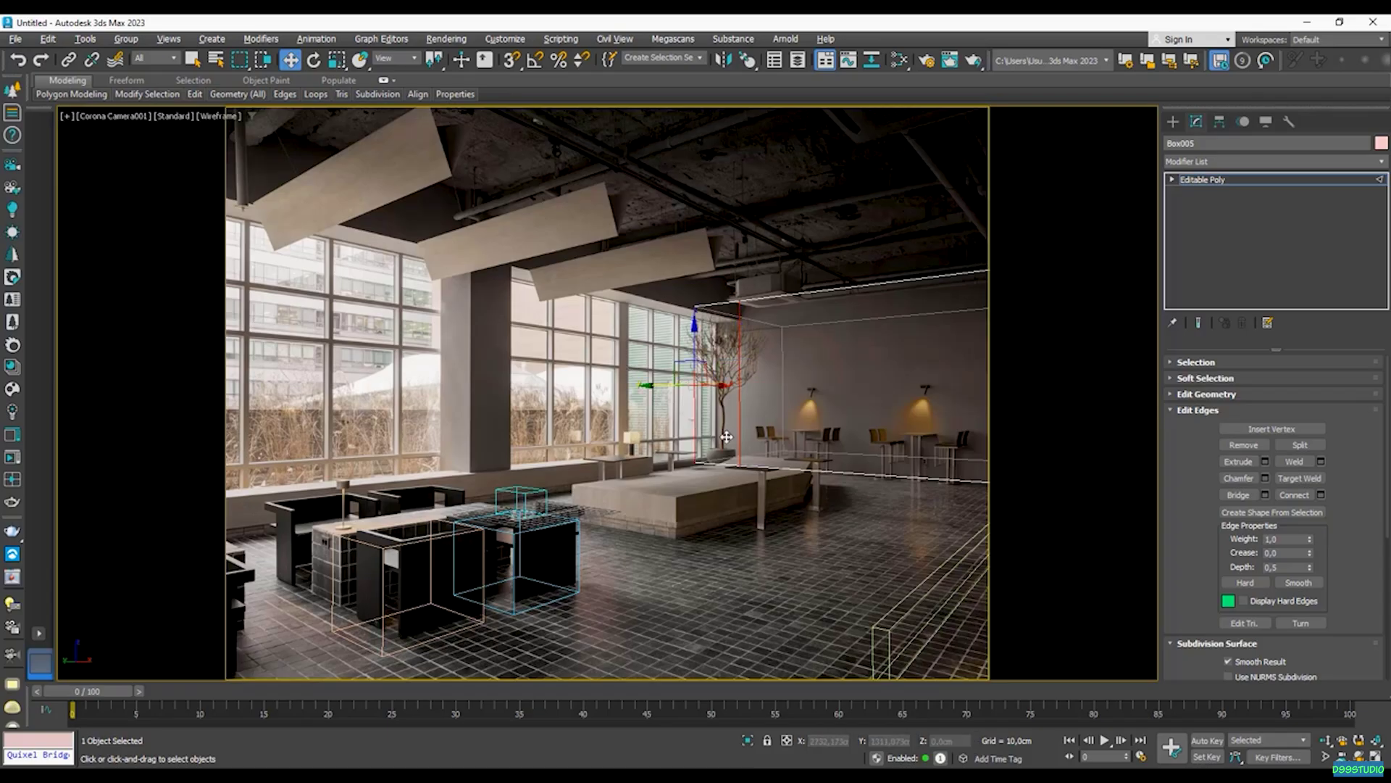
left_click(1320, 495)
left_click(622, 467)
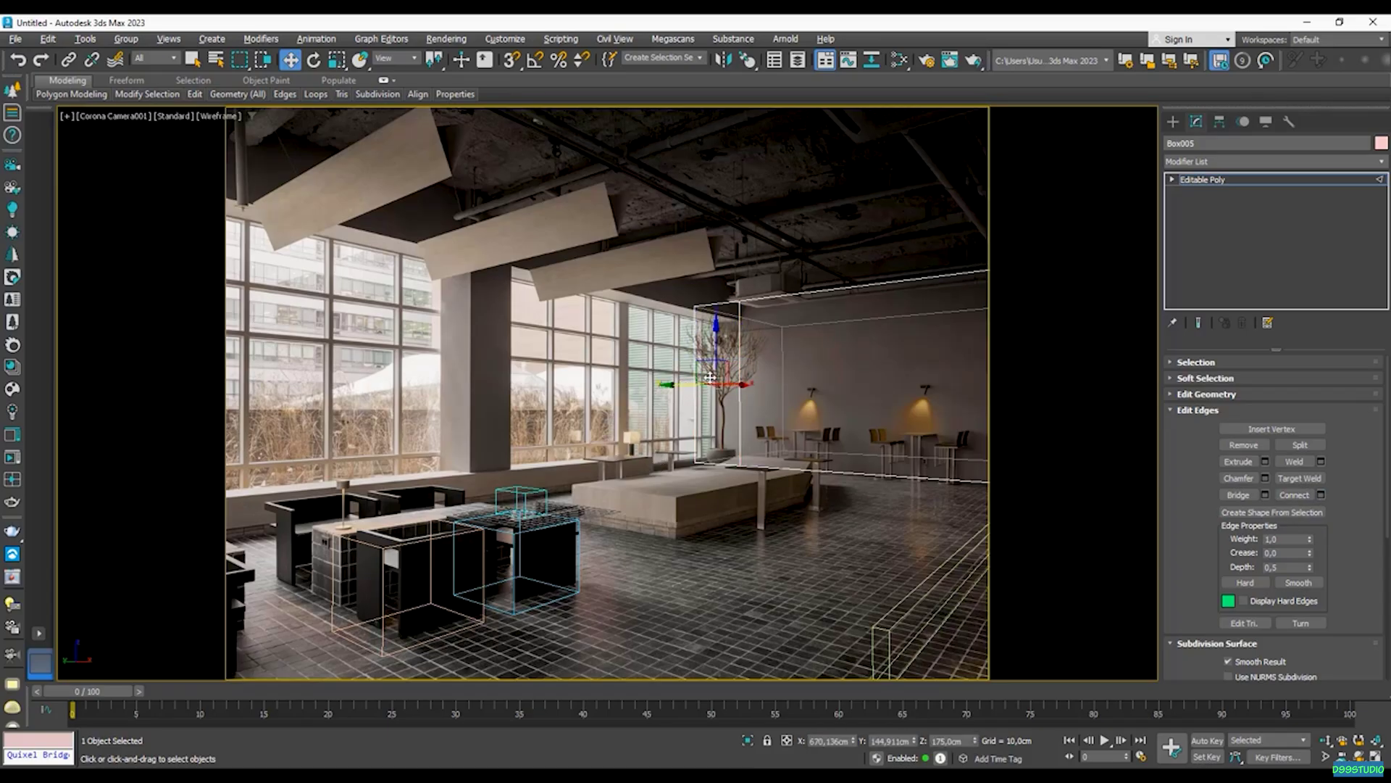
- Extrude the small upper polygon into a long beam running above the window wall towards the camera
key("4")
left_click(719, 312)
right_click(720, 310)
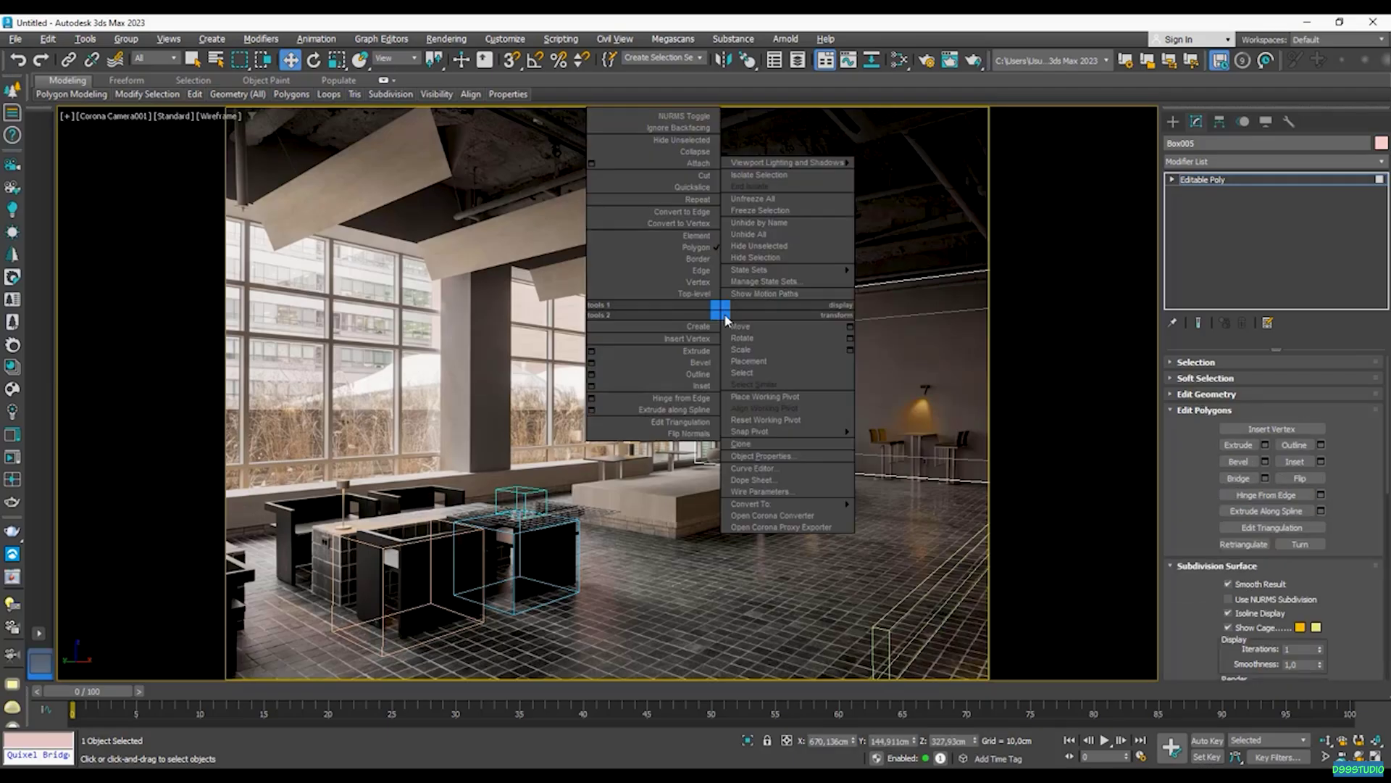
left_click(592, 351)
left_click_drag(618, 422, 760, 374)
left_click(614, 443)
- Shift the whole room mesh along the Y axis by about -29 cm to fit the beam above the windows
key("4")
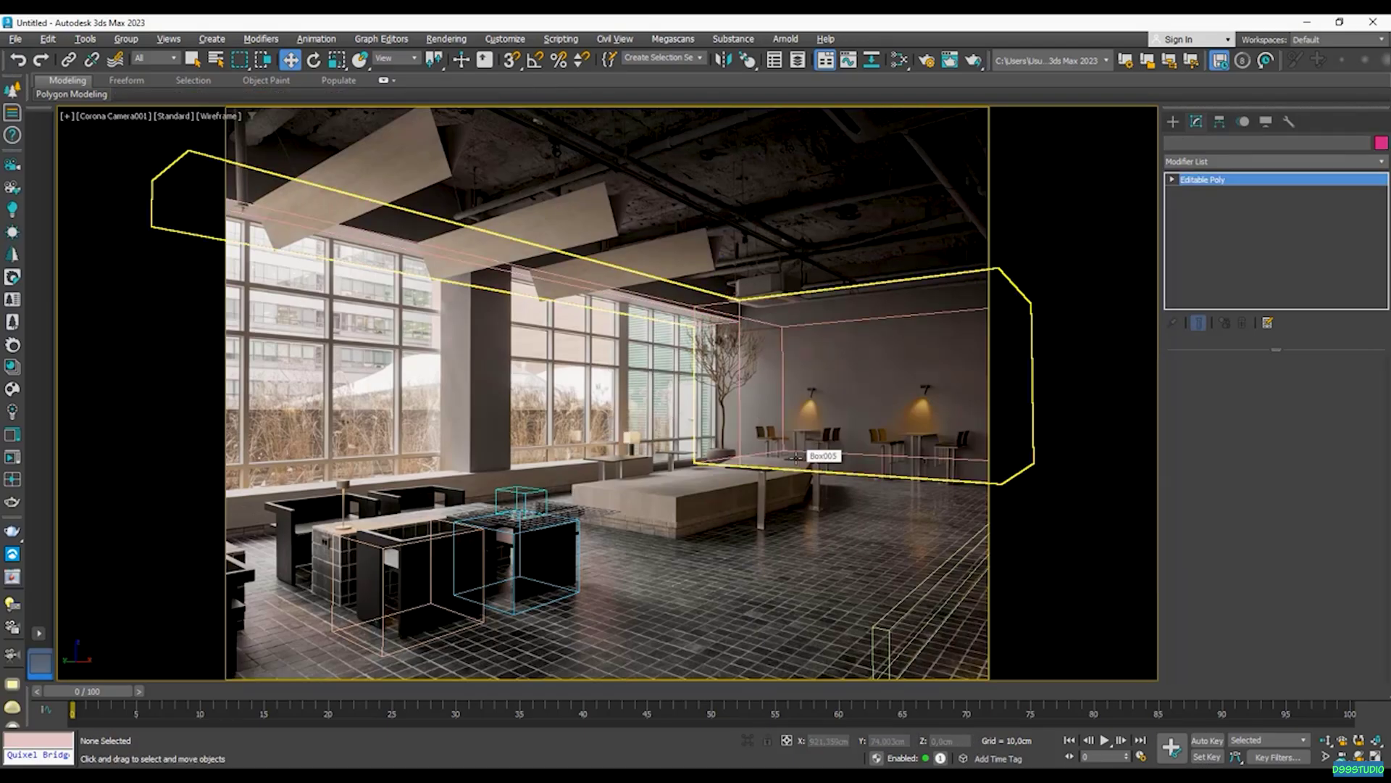
left_click_drag(818, 460, 833, 460)
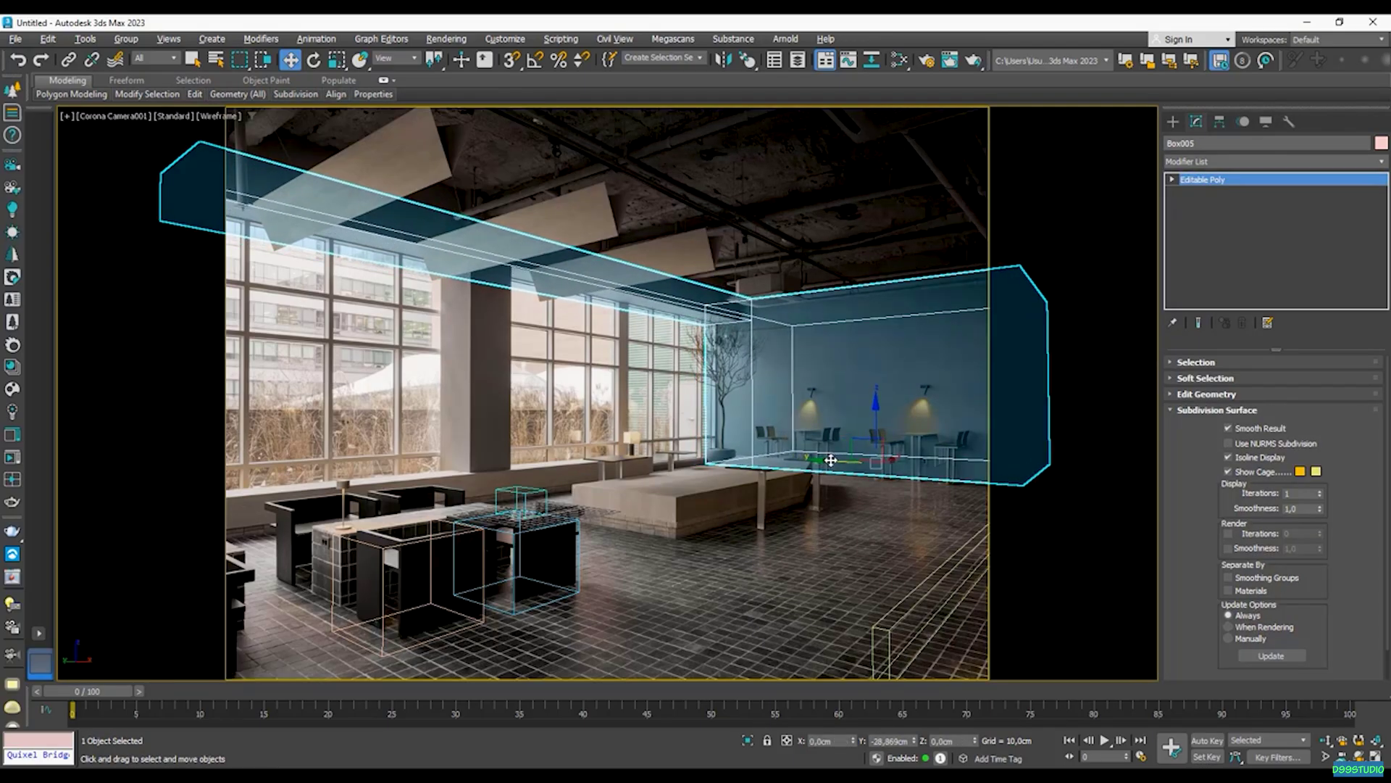
left_click(816, 500)
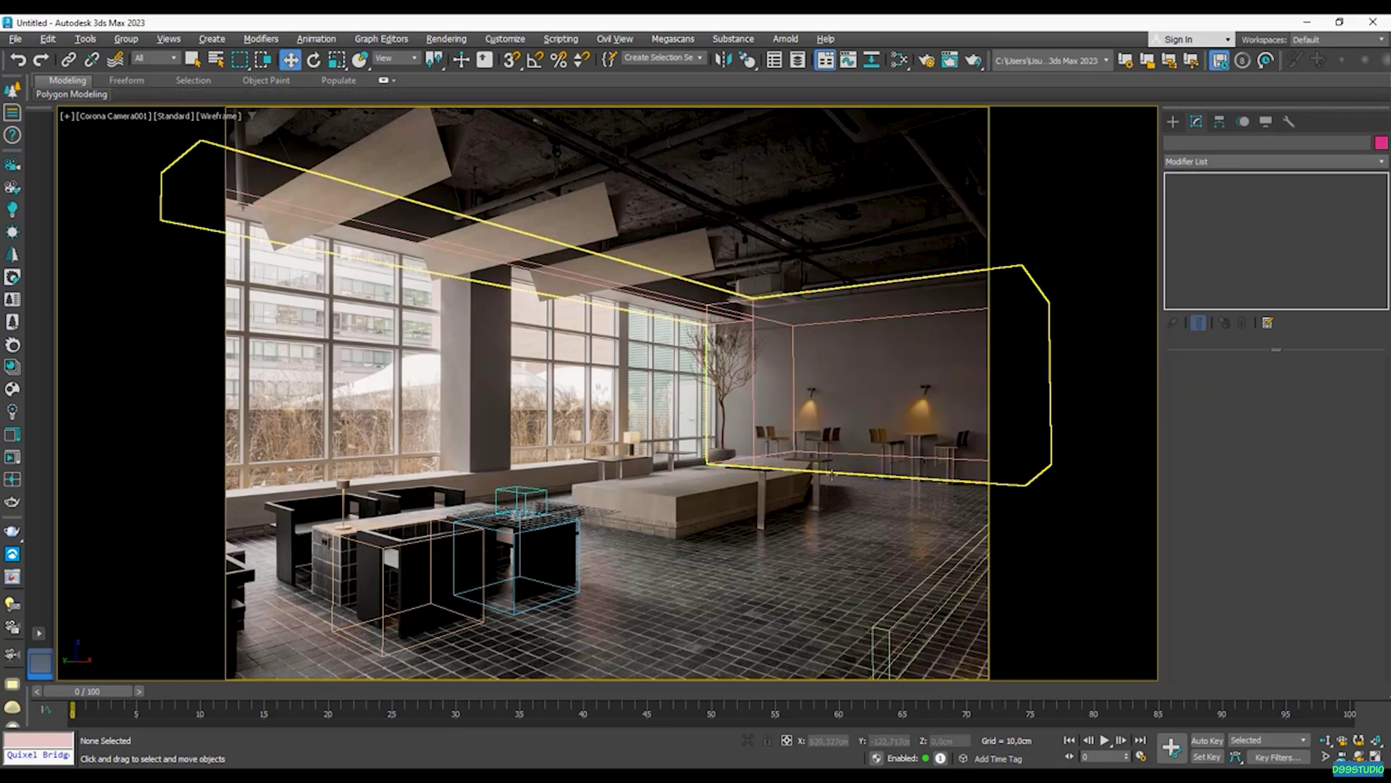
- Connect the two long edges of the beam's underside with a single cross edge
left_click(830, 475)
key("2")
left_click(475, 257)
left_click(497, 270, "ctrl")
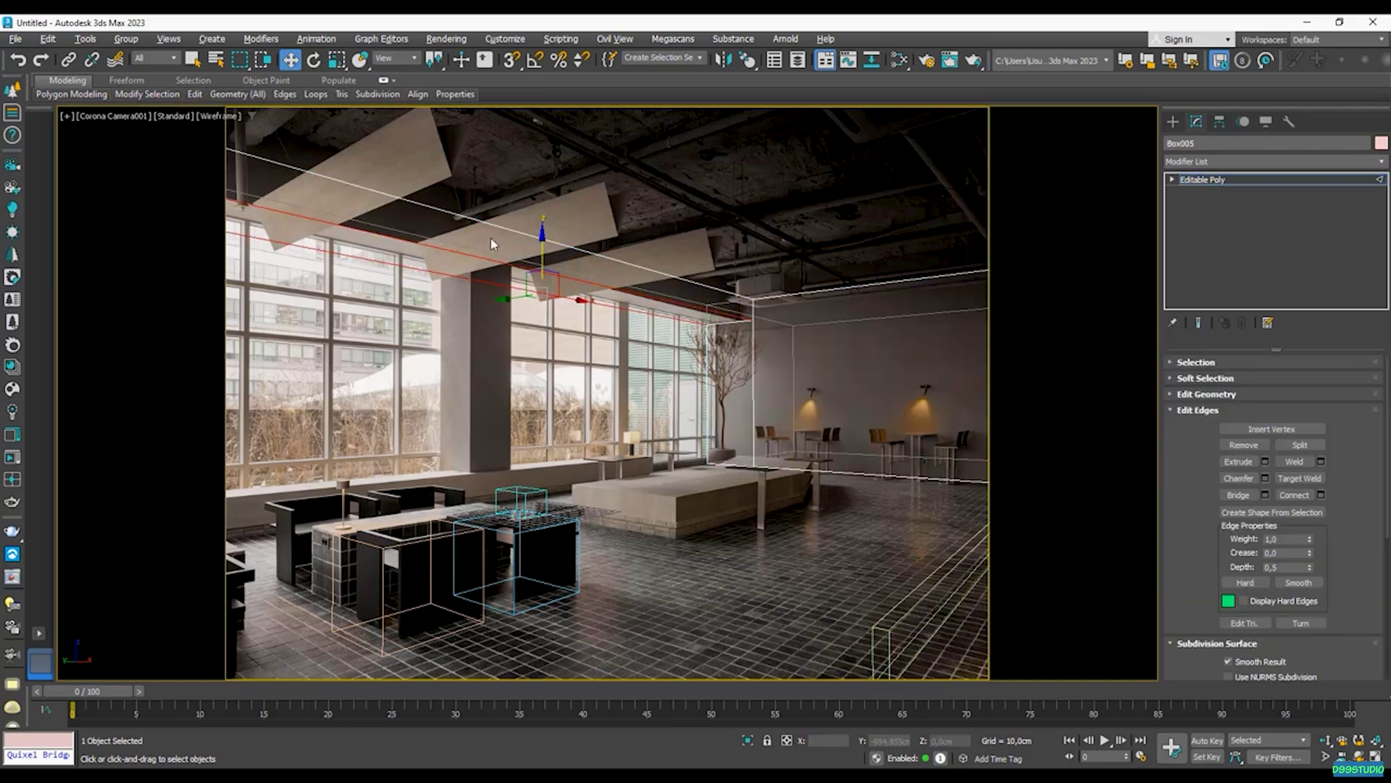
left_click(1320, 494)
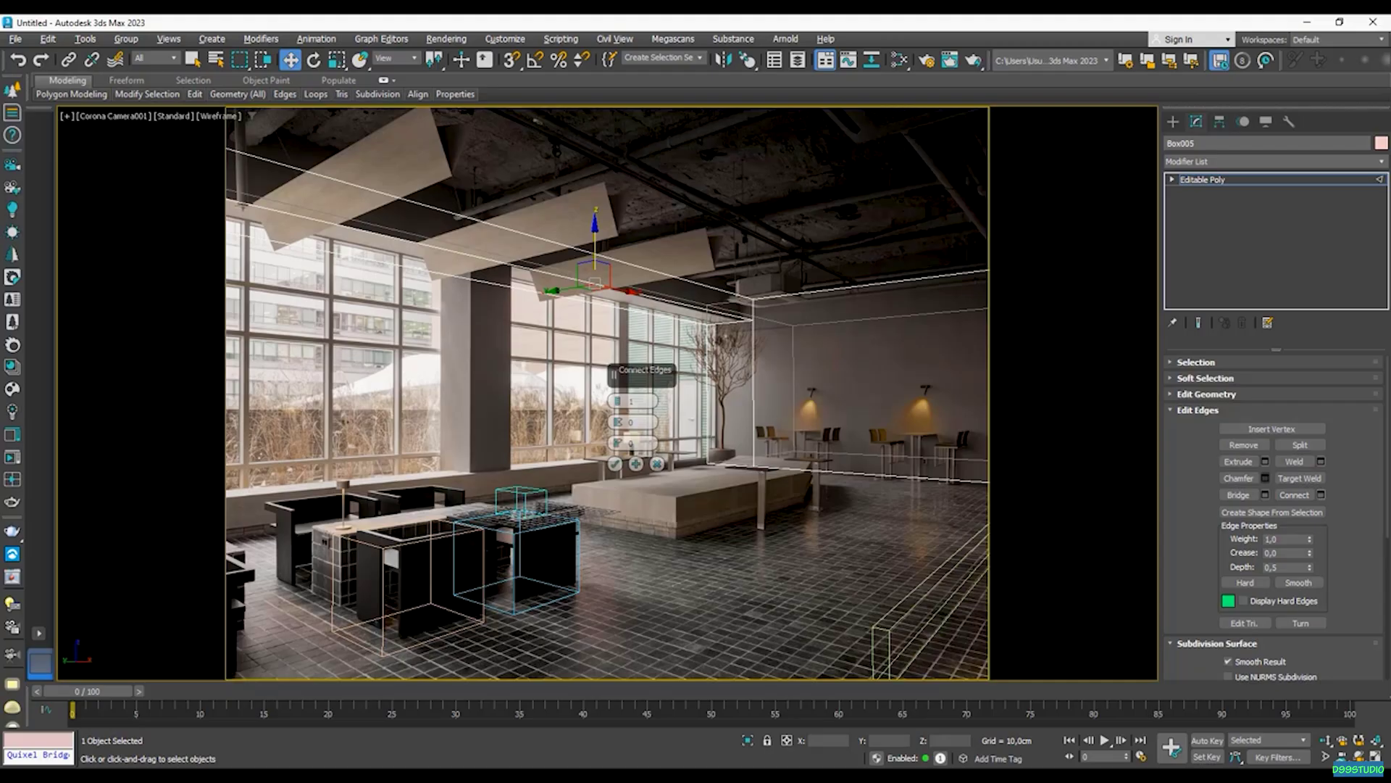
left_click(614, 463)
- Position the cross edges on the beam's underside at the two sides of the column between the windows
left_click(498, 271)
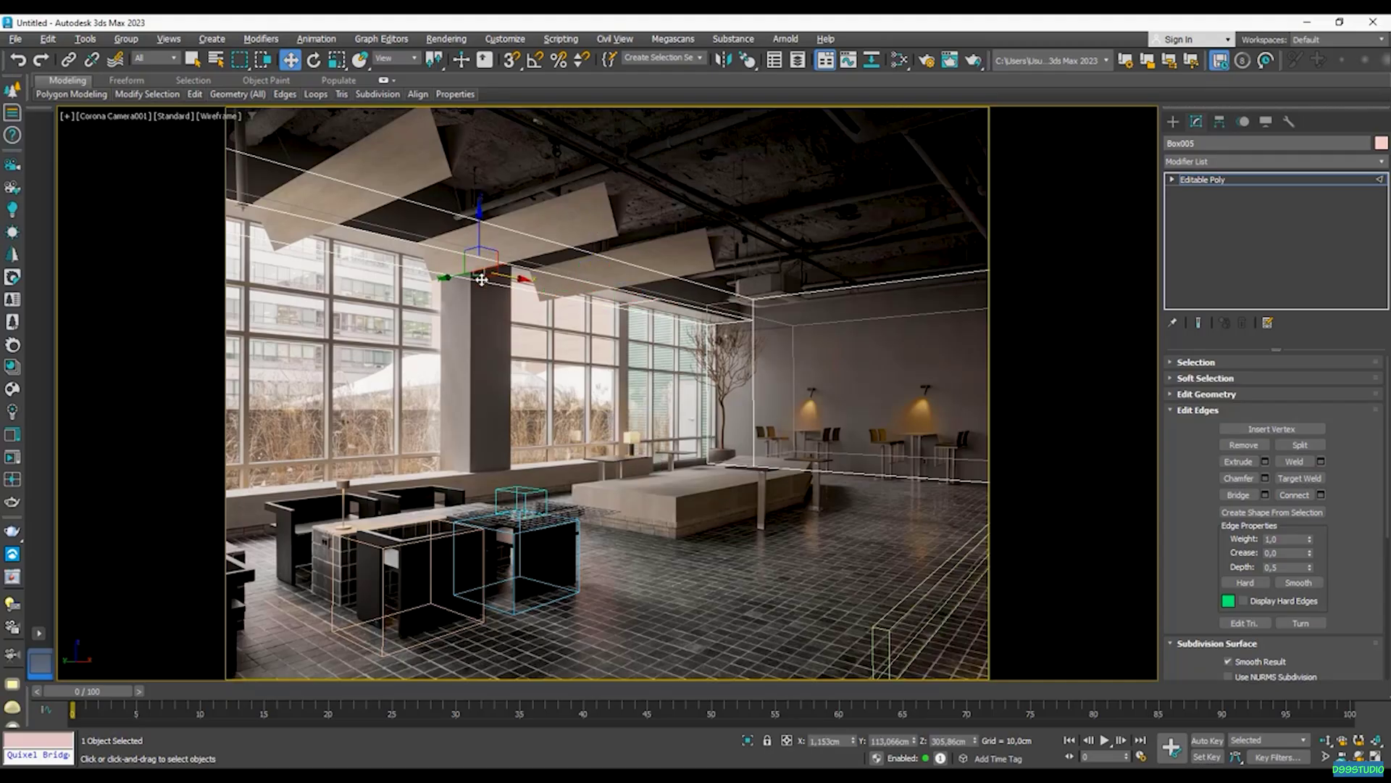
left_click_drag(509, 276, 477, 267)
left_click(623, 295)
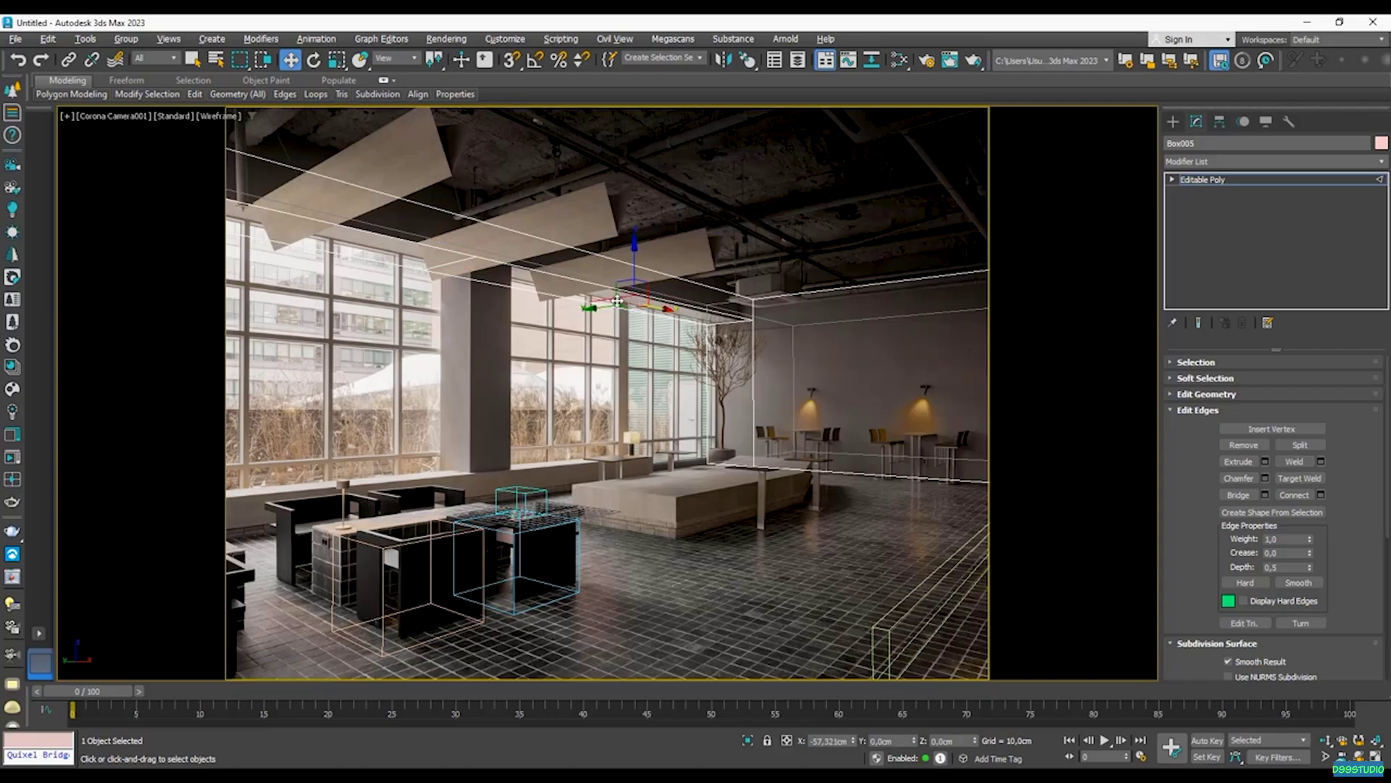
left_click(509, 270)
- Extrude the underside polygon between the cross edges down to the floor to form the column
key("4")
left_click(474, 265)
right_click(474, 263)
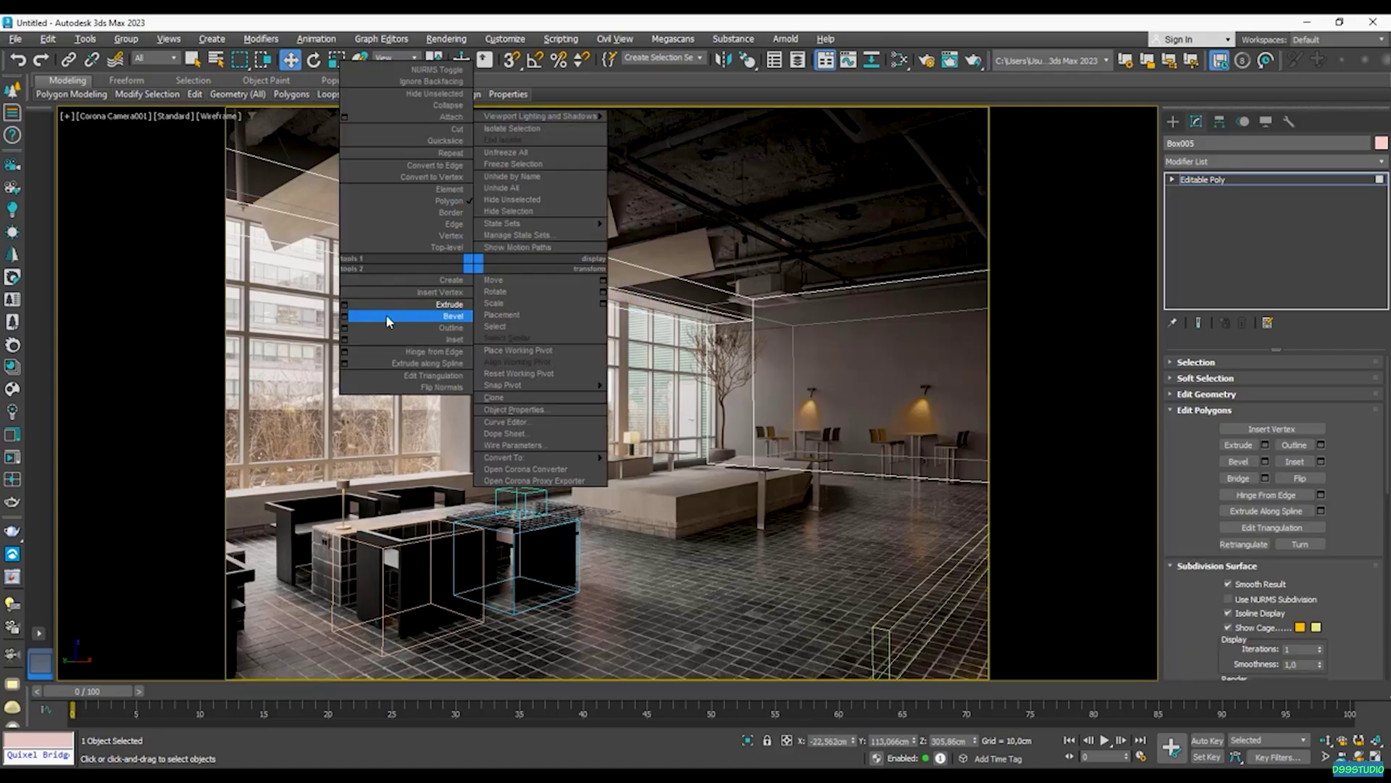
left_click(389, 305)
left_click_drag(625, 431, 640, 286)
left_click(614, 443)
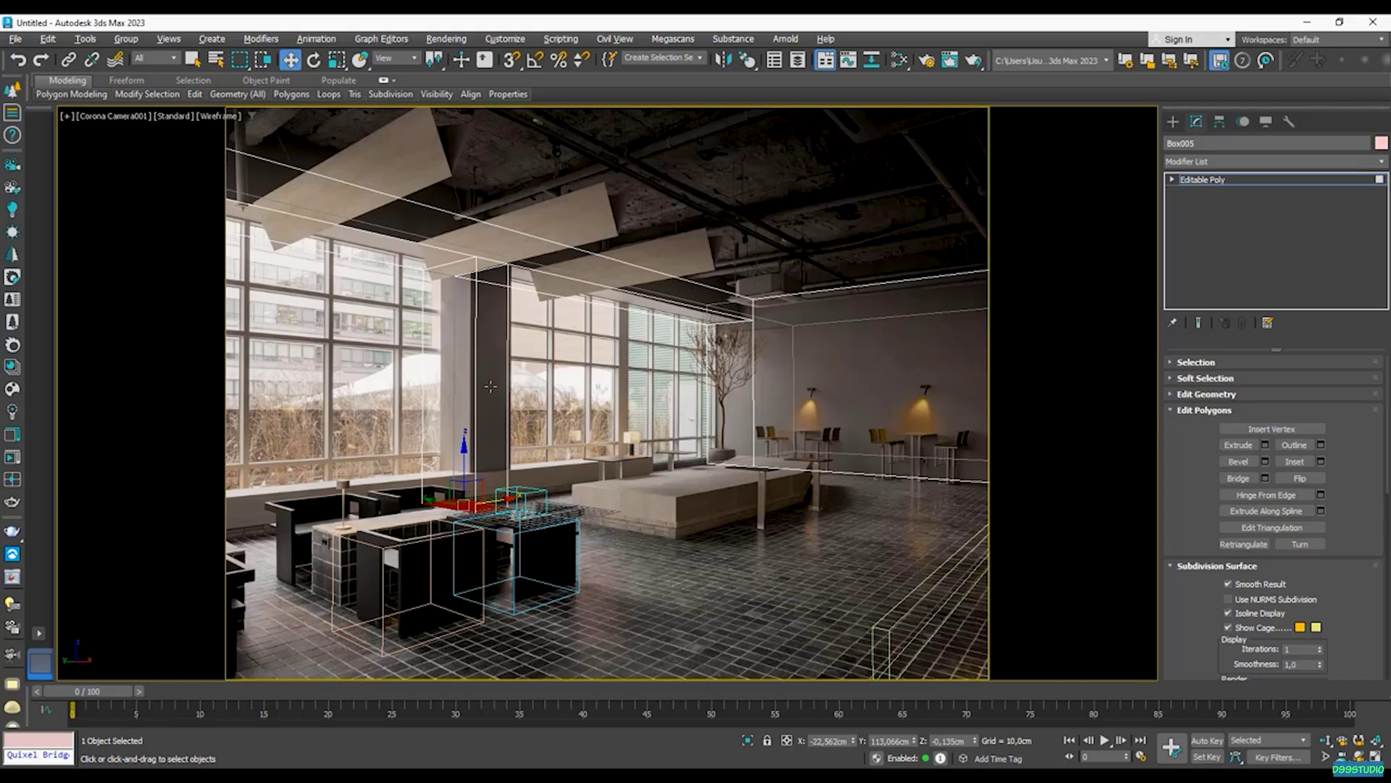
- Select the four vertices on the column's left side and shift them slightly along X to match the photo
key("1")
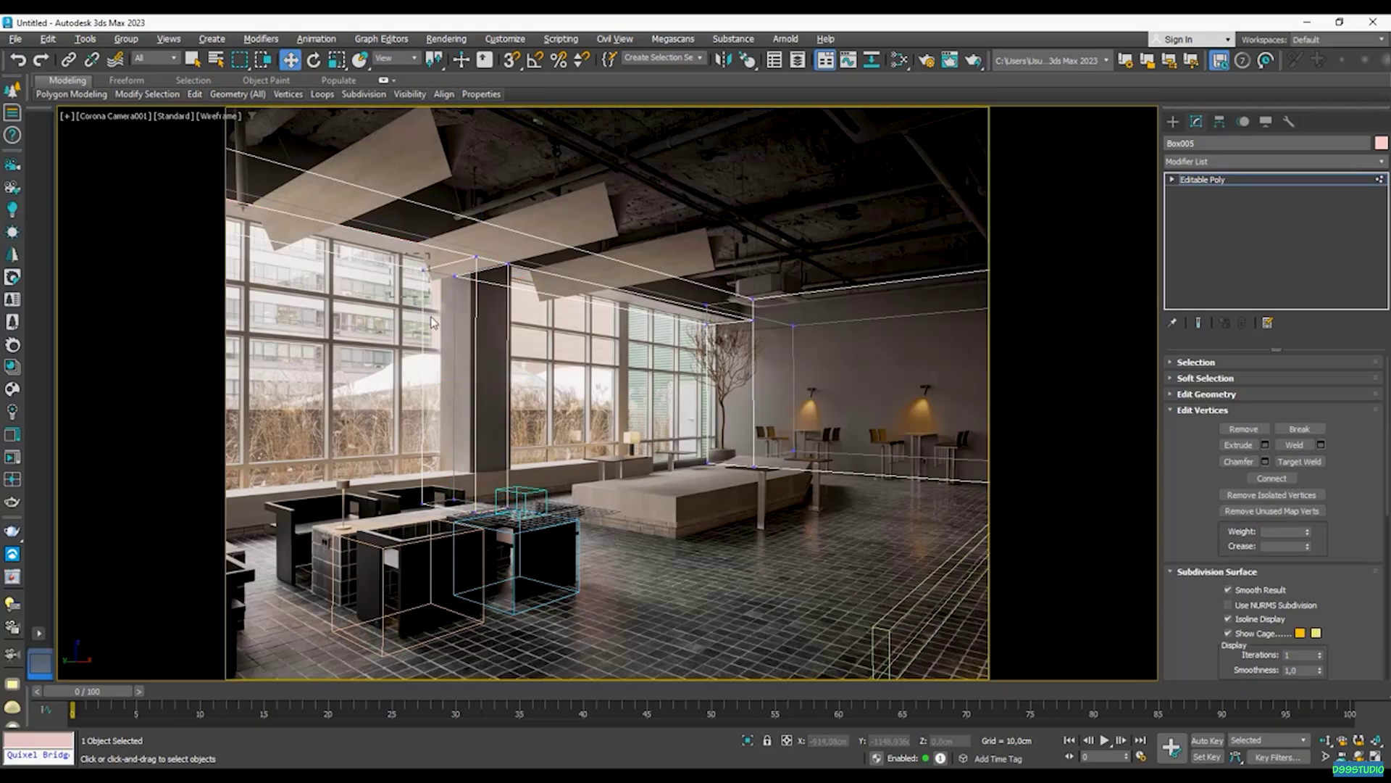
left_click(424, 270)
left_click(424, 502, "ctrl")
left_click(424, 504, "ctrl")
left_click(476, 258, "ctrl")
left_click_drag(489, 387, 482, 388)
- Shift the four vertices on the column's right side slightly along X to line up with the photo's column edge
left_click(508, 266)
left_click(506, 509, "ctrl")
left_click(454, 499, "ctrl")
left_click(454, 278, "ctrl")
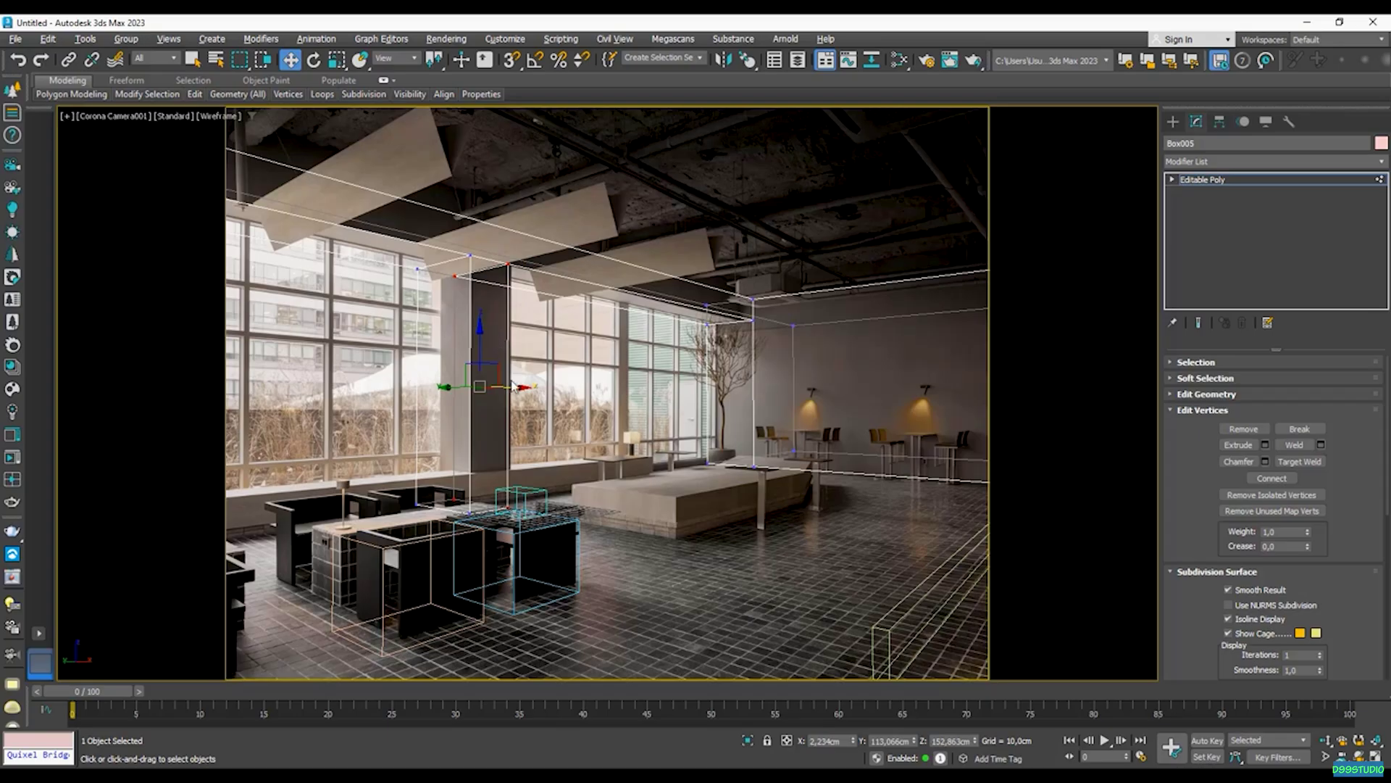
left_click_drag(515, 384, 518, 383)
key("1")
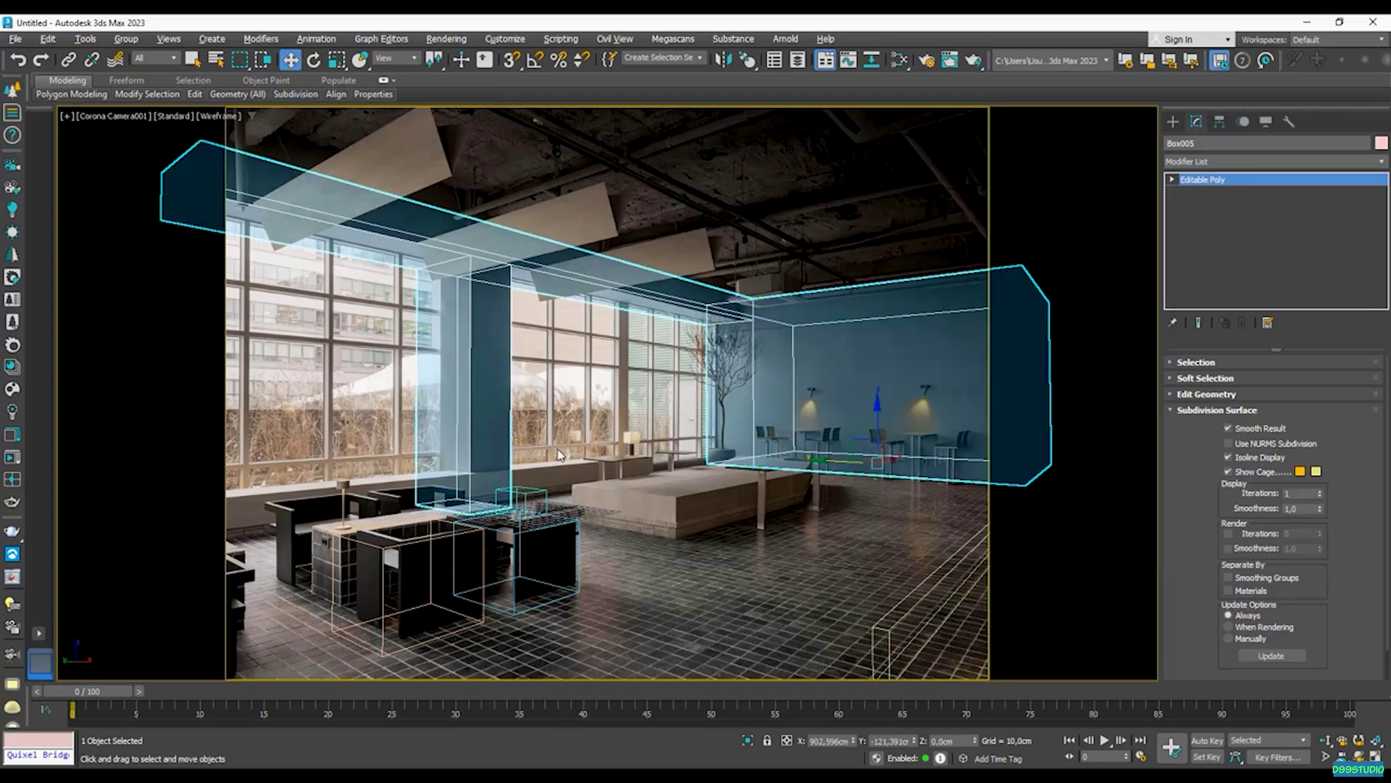
- Select the active Corona camera and enable its automatic vertical tilt
left_click(519, 298)
left_click(519, 297)
left_click(123, 117)
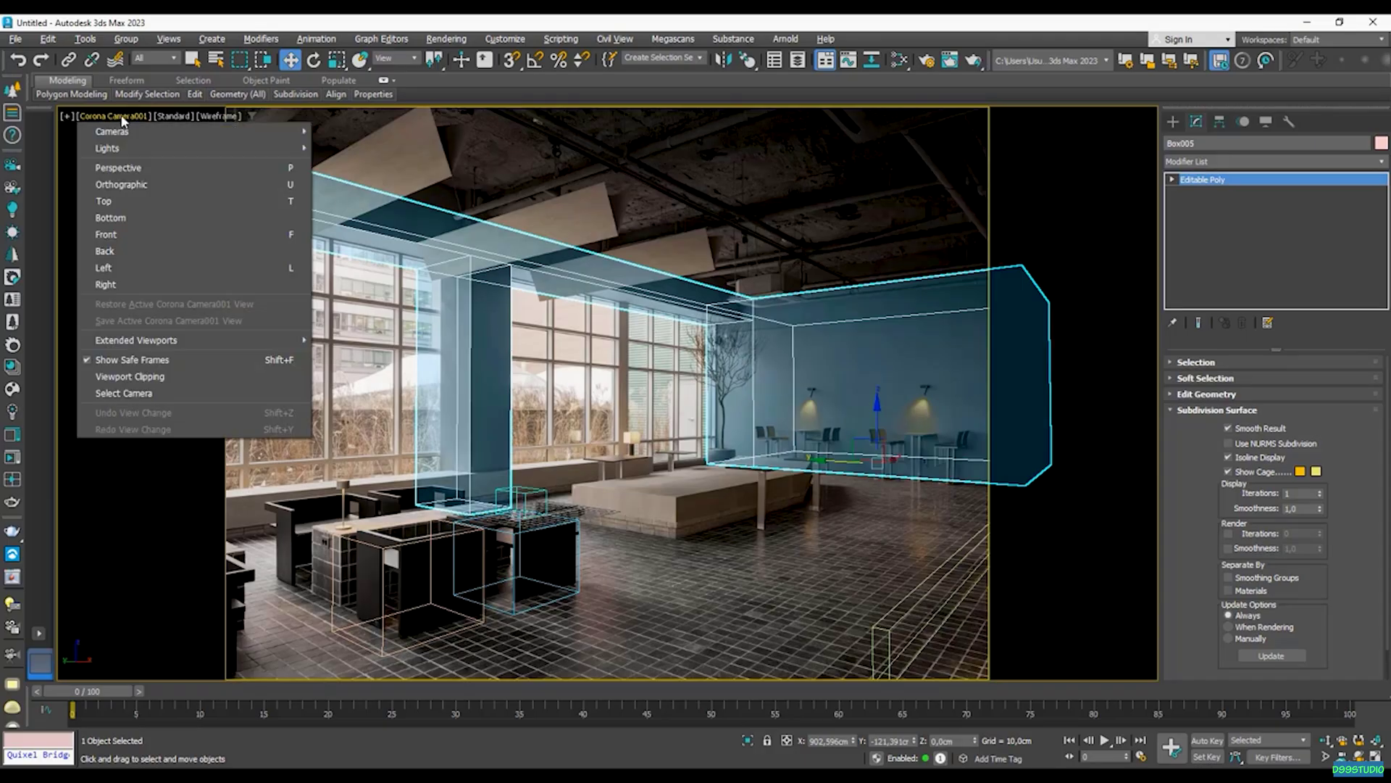
left_click(164, 395)
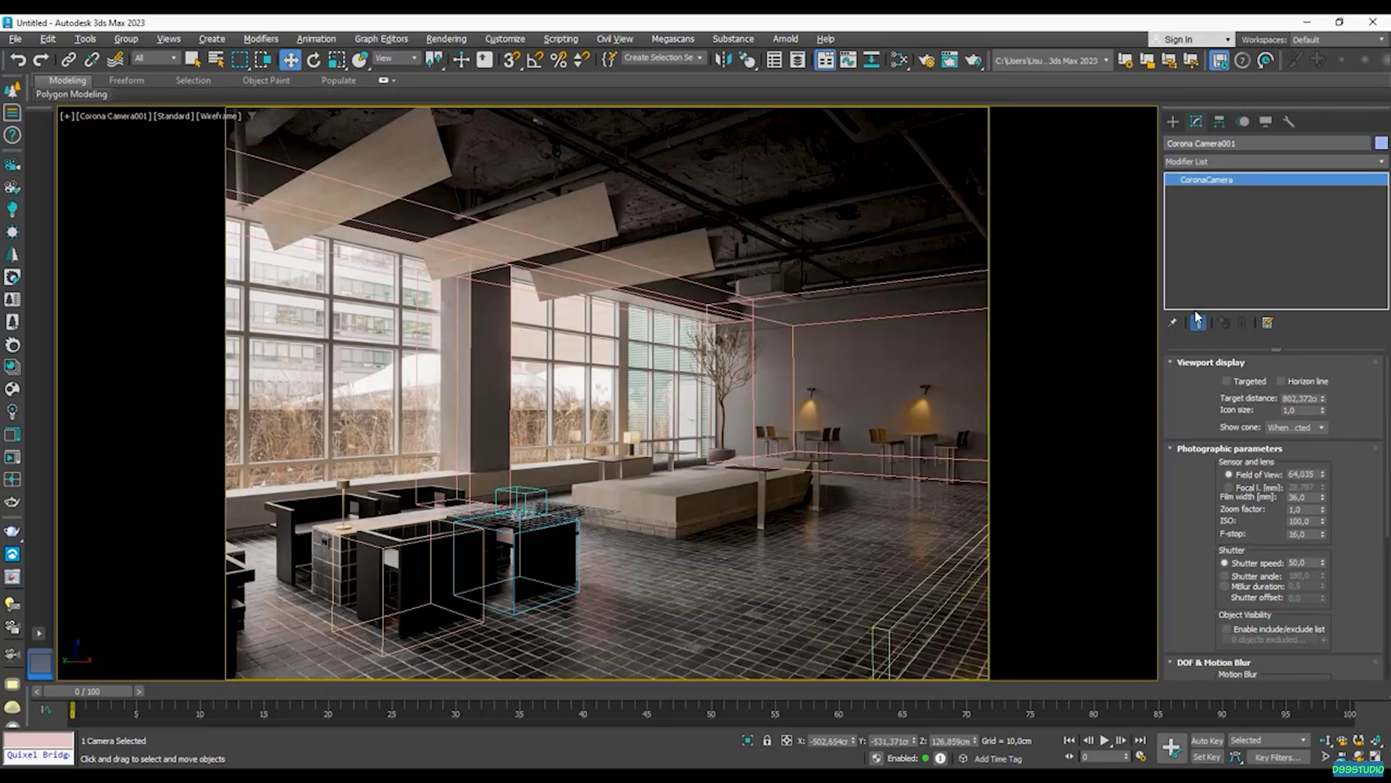
scroll(1203, 532, "down", 5)
scroll(1199, 507, "down", 1)
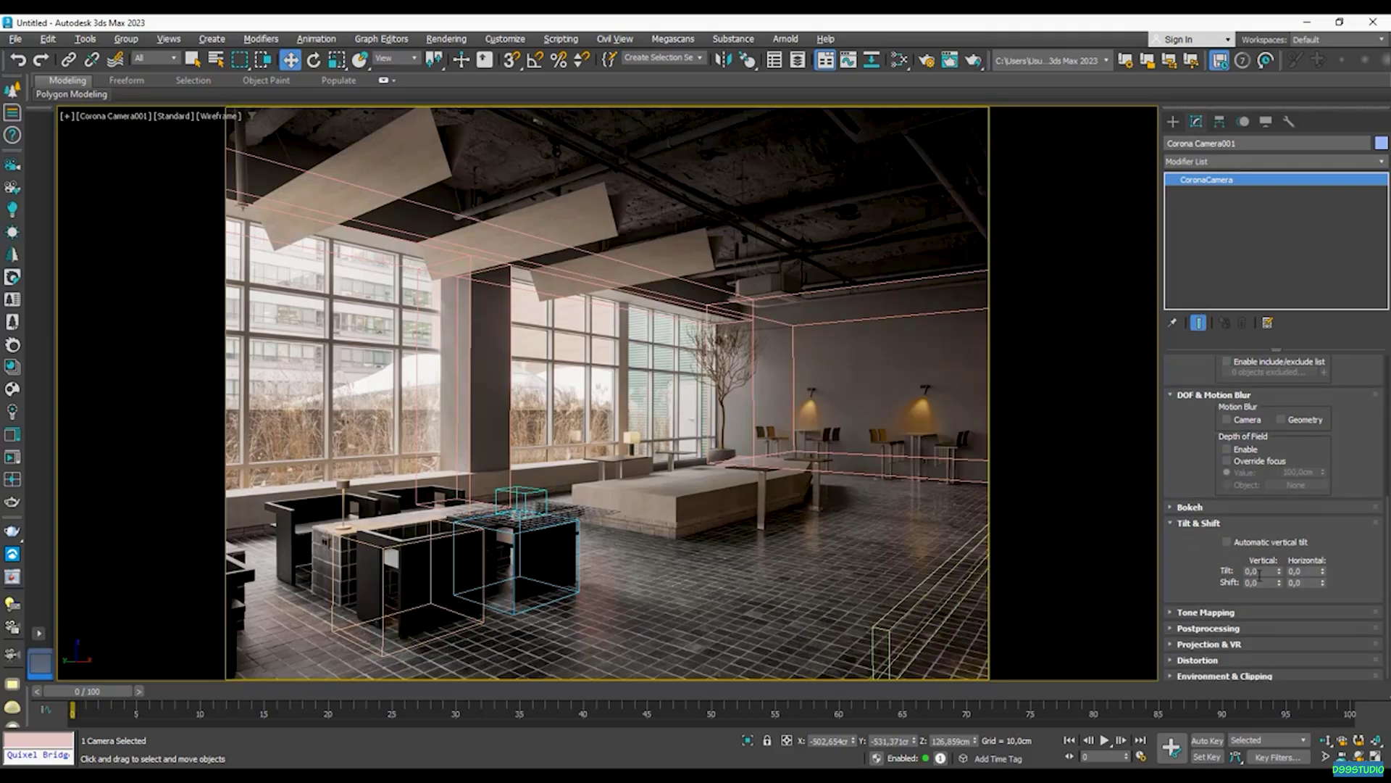
left_click(1227, 542)
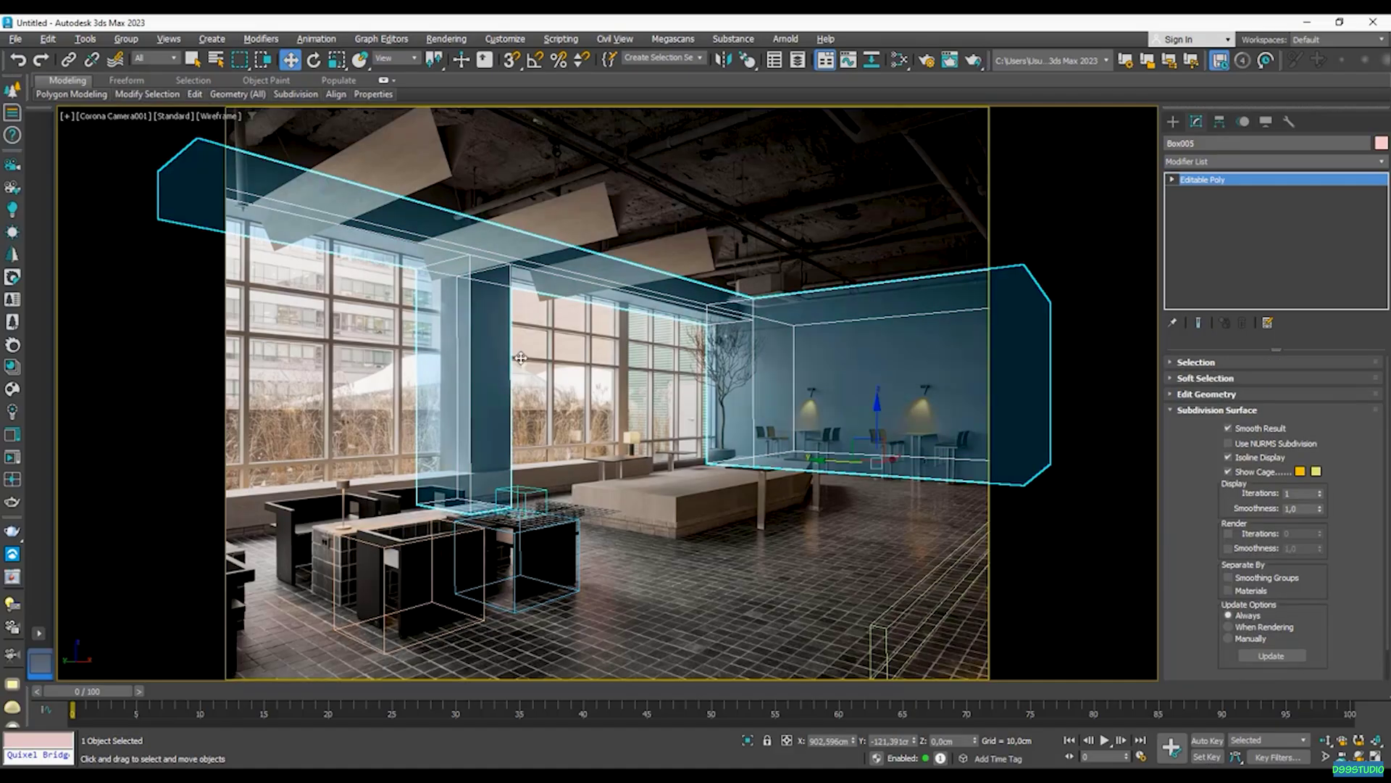
- Move all vertices on the window-side plane of the room mesh about -52 cm along Y to thin the beam and column
left_click(582, 423)
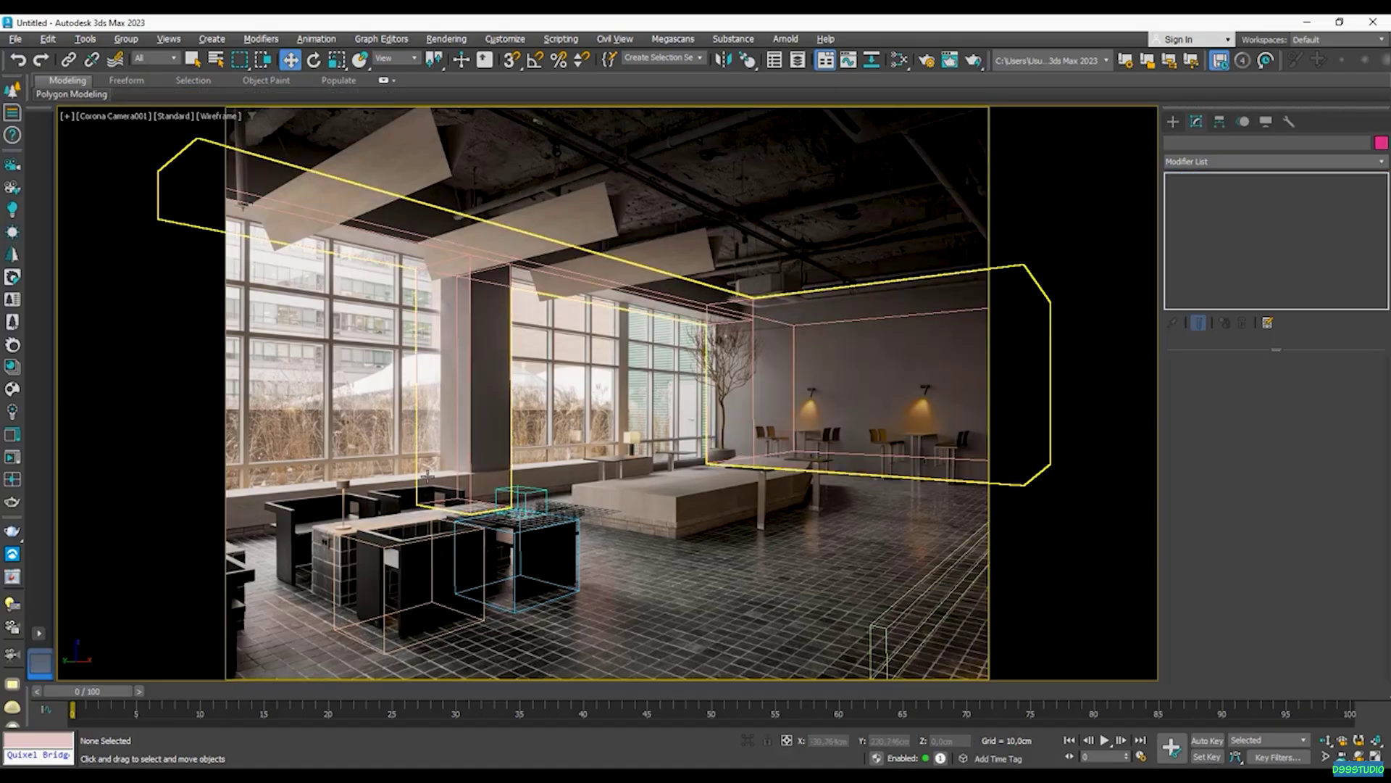
left_click(321, 214)
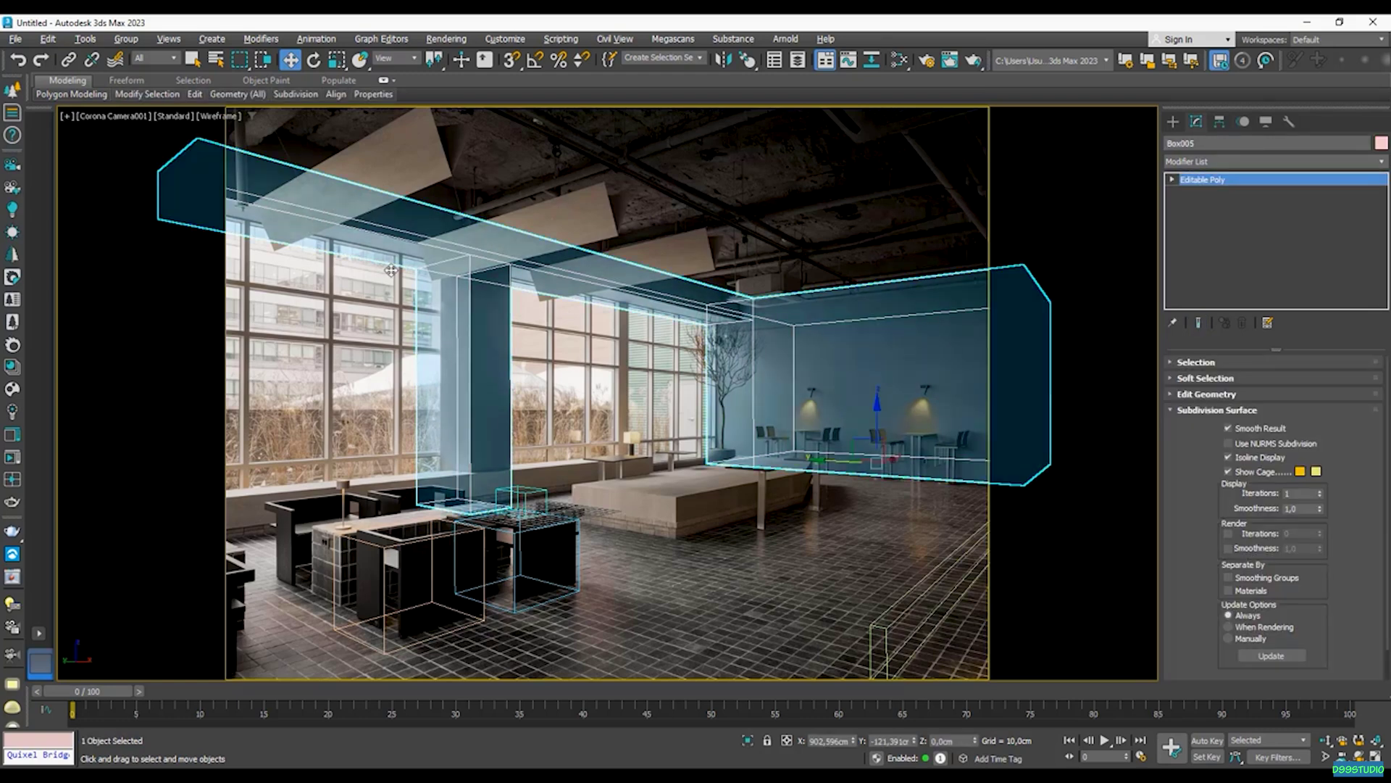
key("alt+w")
middle_click(910, 294)
key("alt+w")
scroll(710, 380, "down", 12)
middle_click_drag(707, 379, 679, 445, "alt")
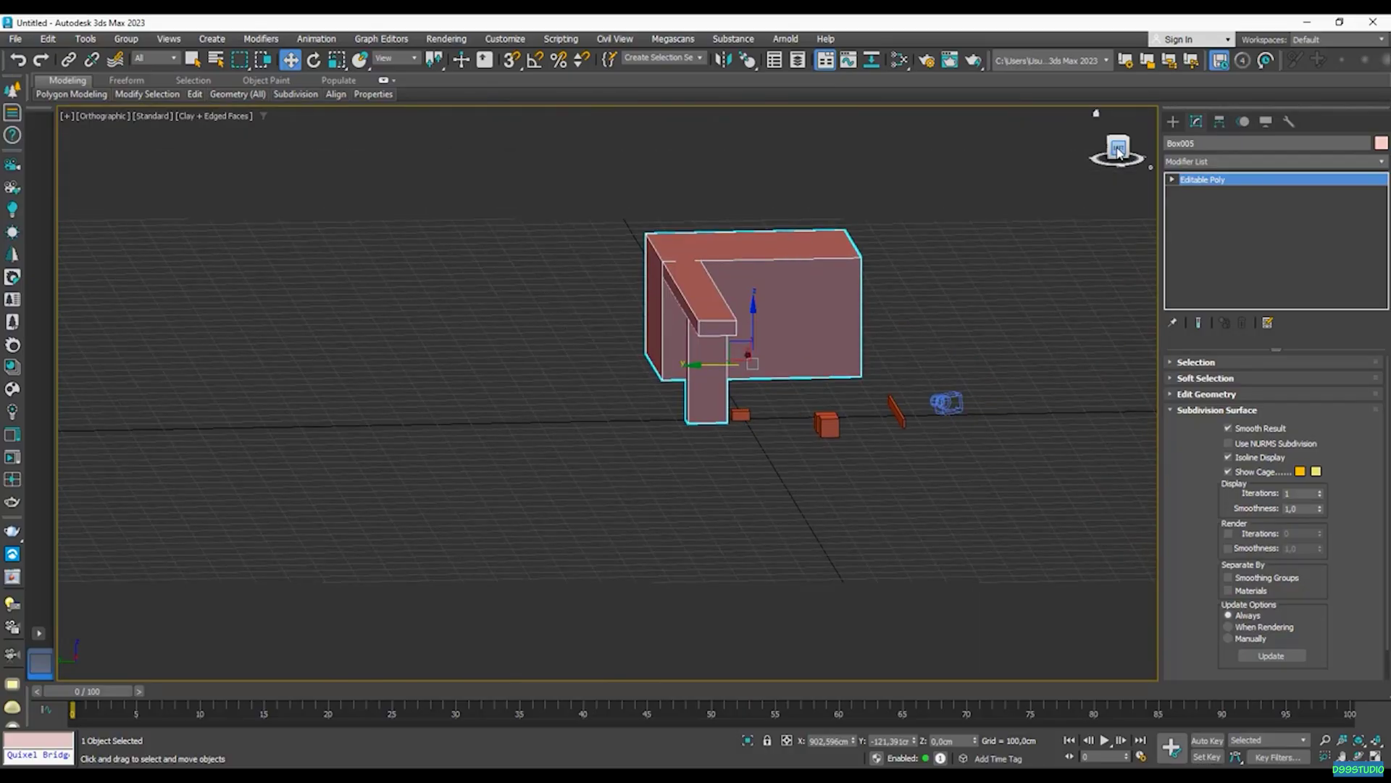
key("l")
key("1")
left_click_drag(715, 469, 711, 472)
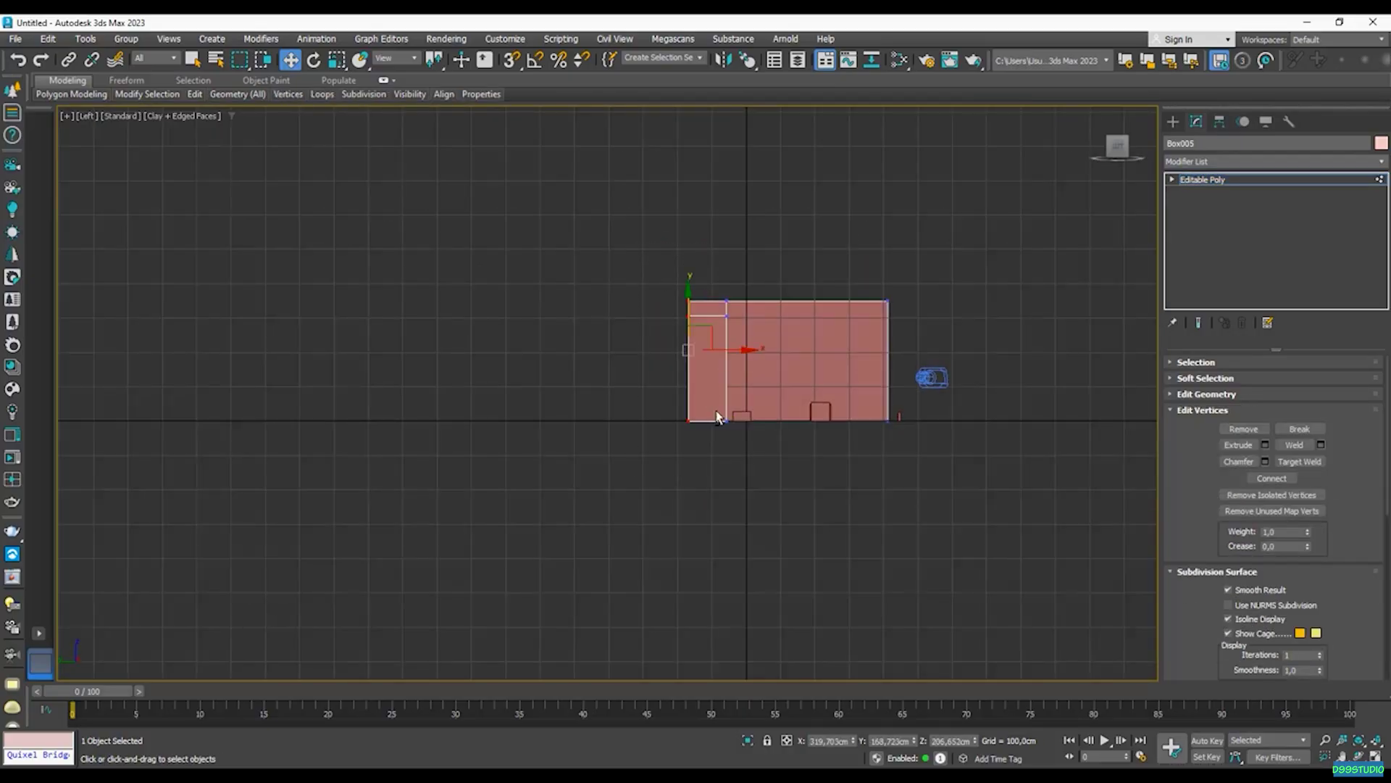
key("u")
scroll(667, 392, "up", 5)
key("alt+w")
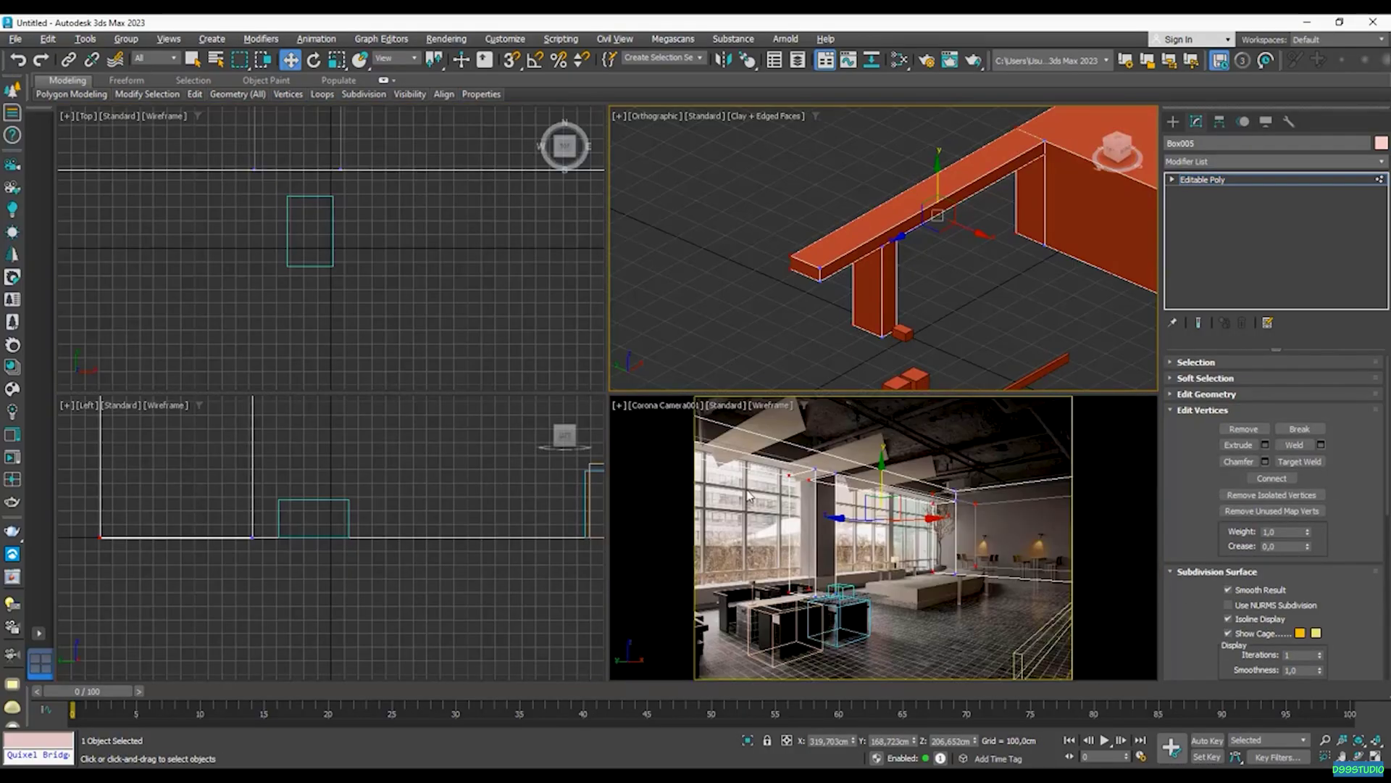
middle_click(747, 493)
key("alt+w")
mouse_move(632, 364)
left_mouse_down()
mouse_move(577, 363)
mouse_move(627, 360)
left_mouse_up()
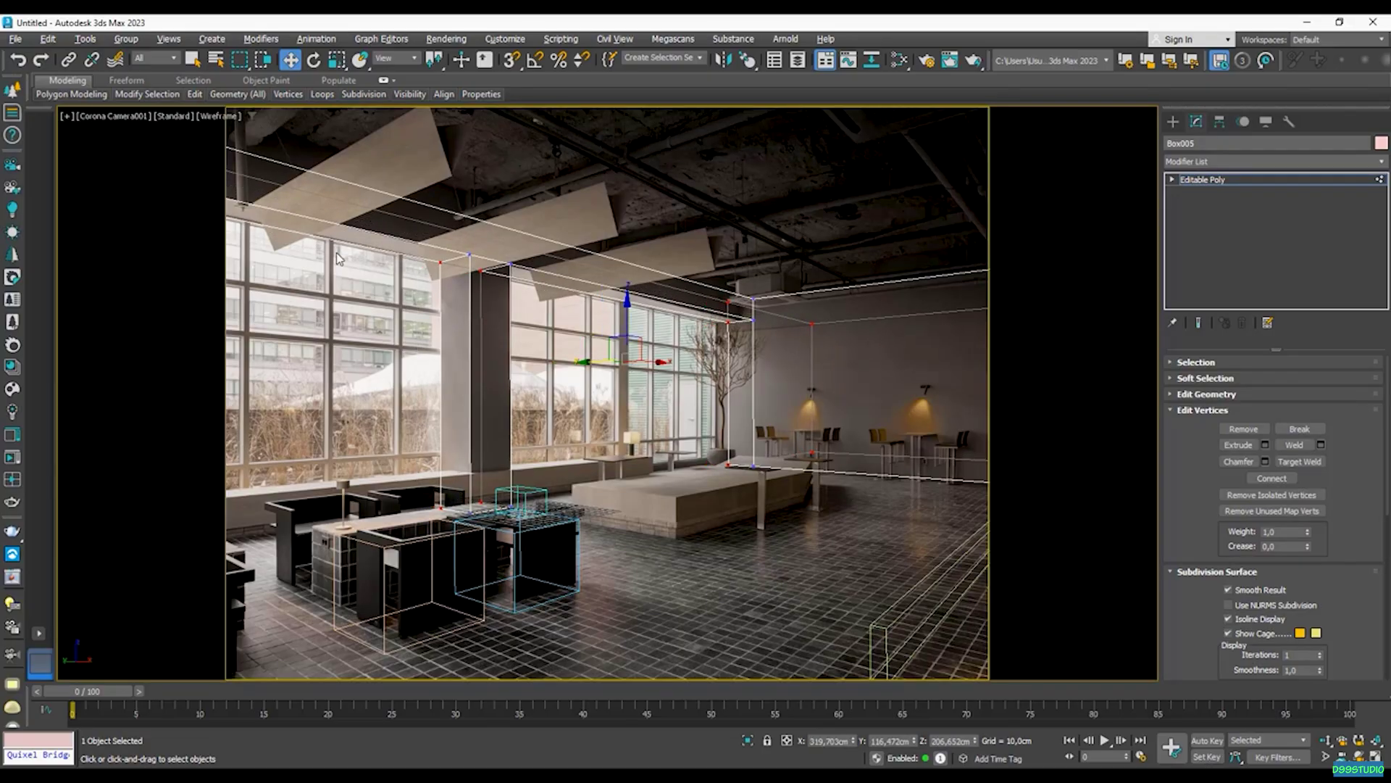
key("2")
key("2")
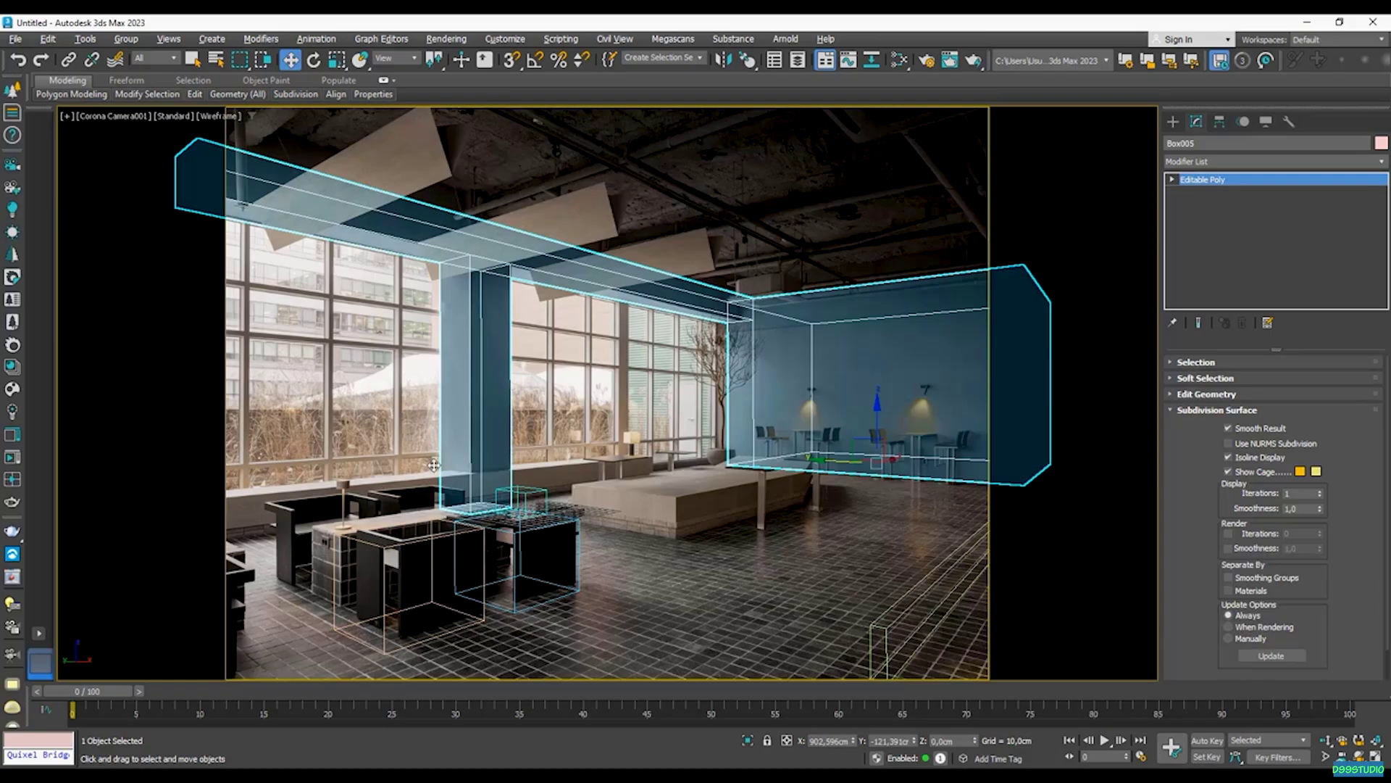
- Connect the vertical edges on the column's left side with a single cross edge and lower it to window-sill height
key("2")
left_click(442, 476)
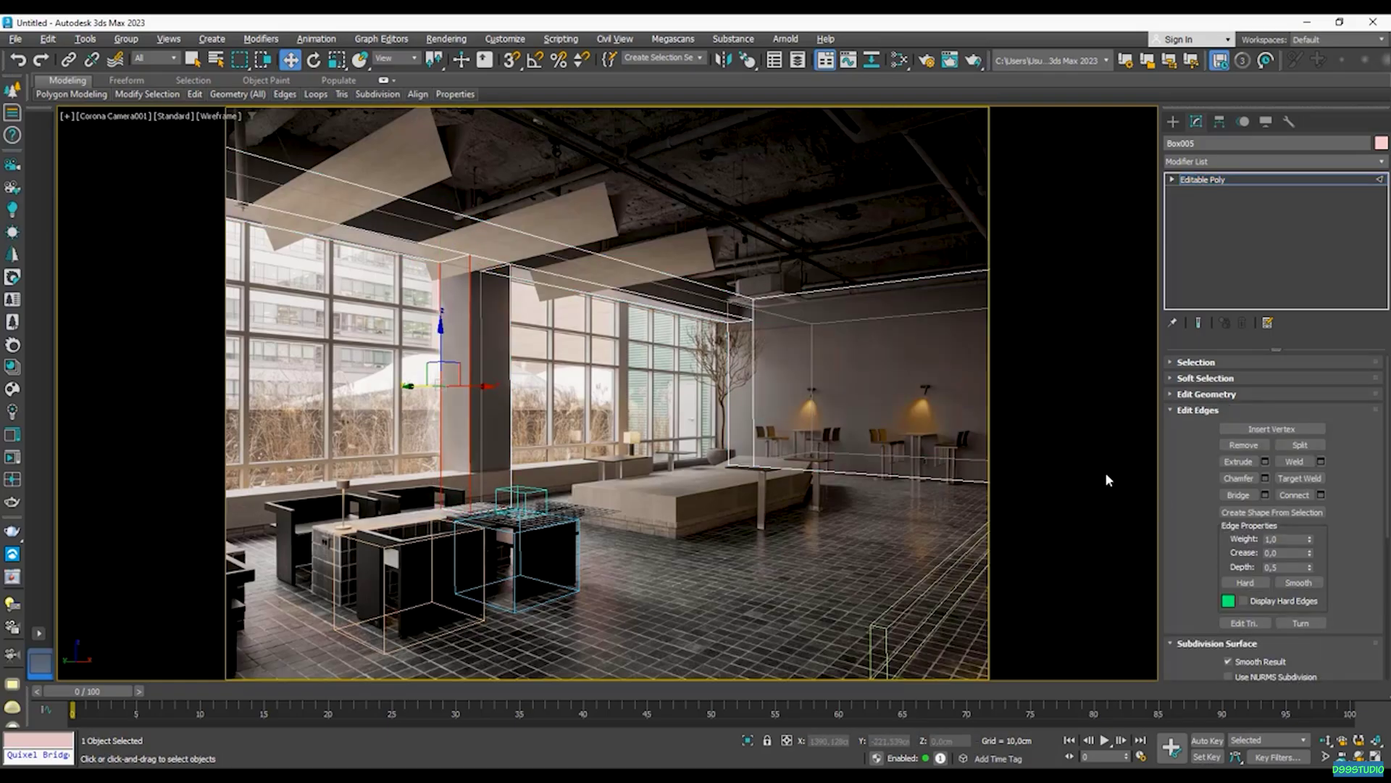
left_click(1321, 494)
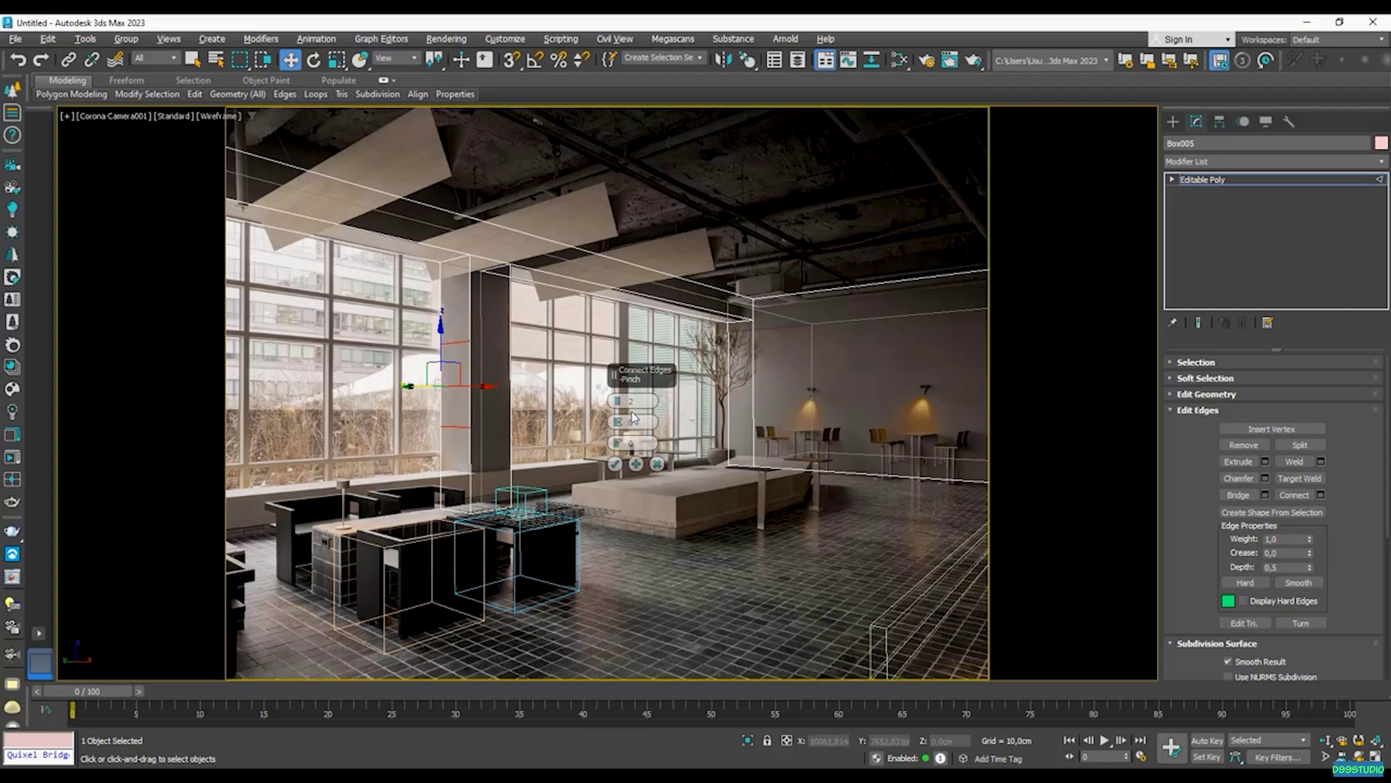
left_click(615, 464)
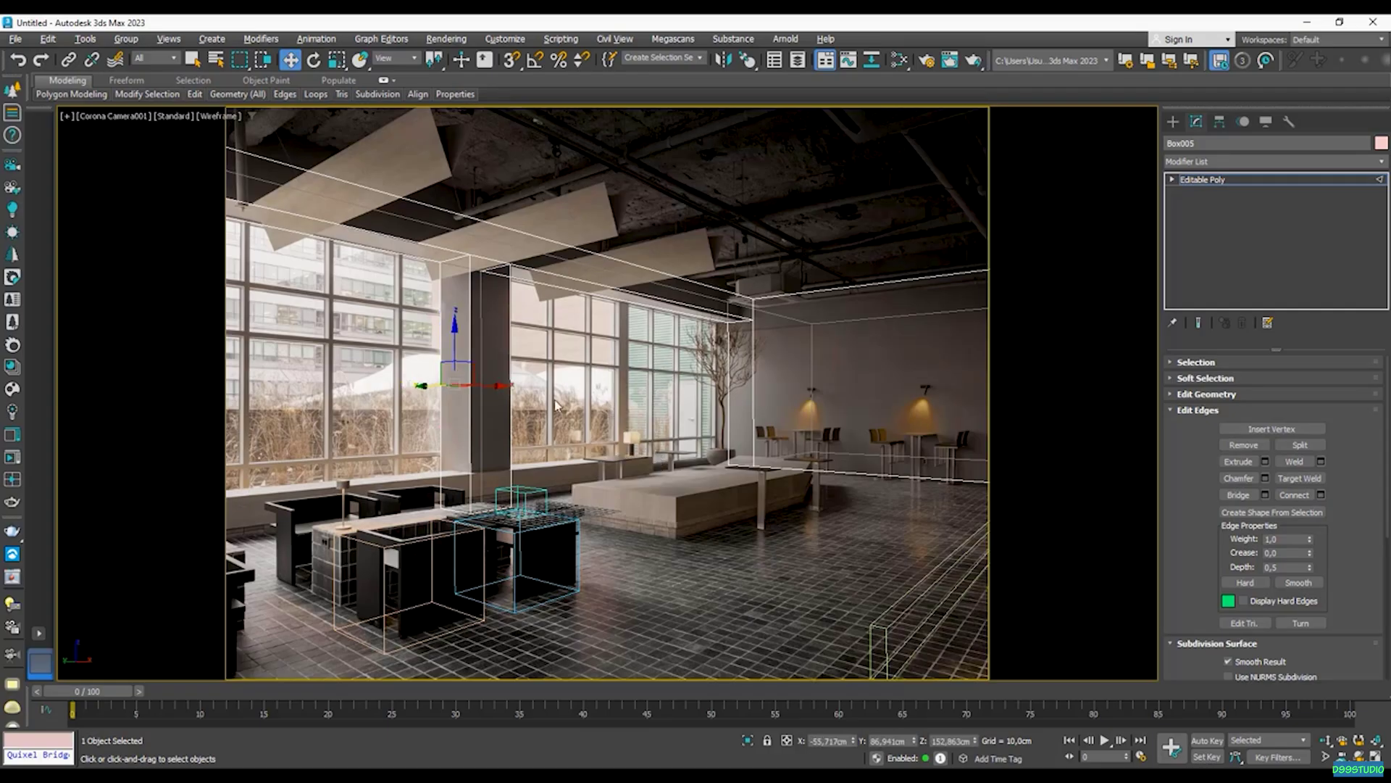
left_click_drag(453, 358, 458, 435)
- Extrude the lower polygon on the column's left side past the photo's frame to form the low wall under the windows
key("4")
right_click(449, 480)
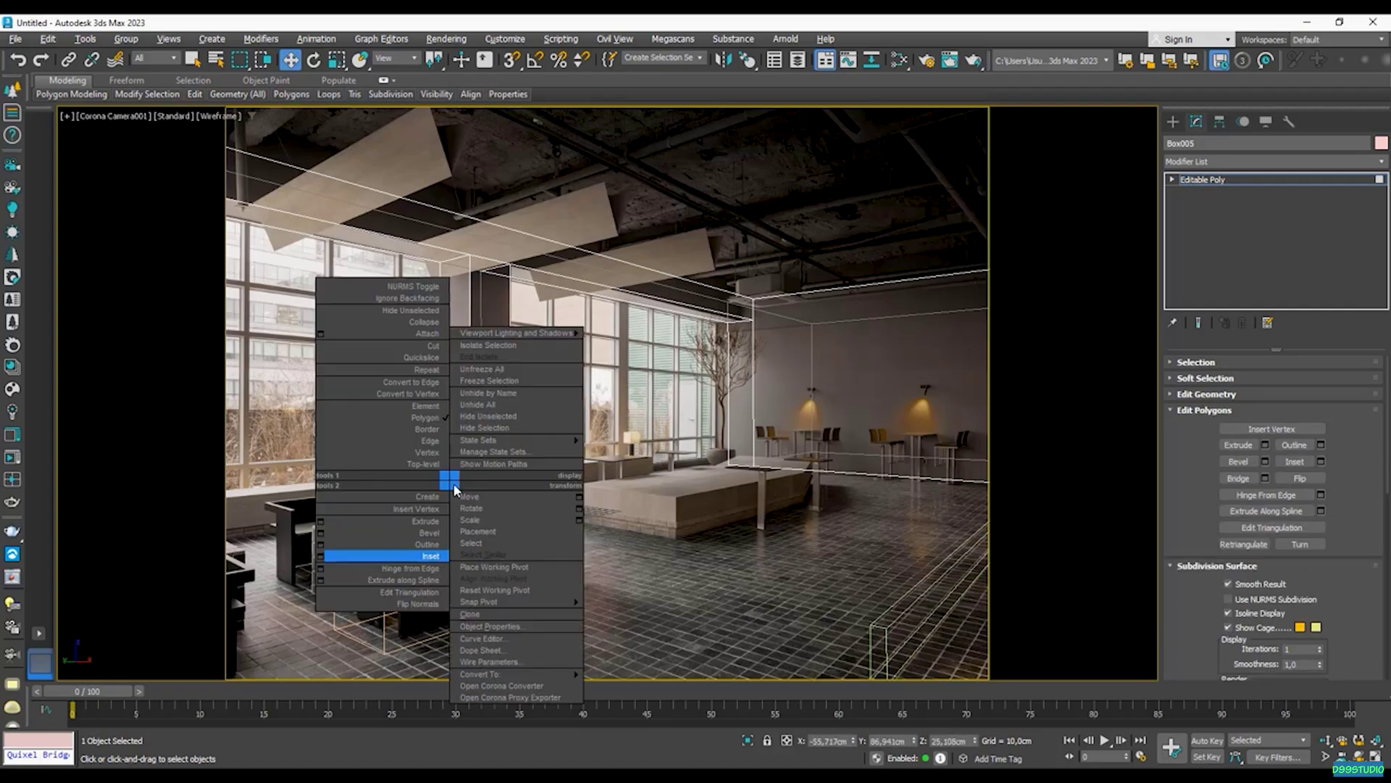
left_click(322, 522)
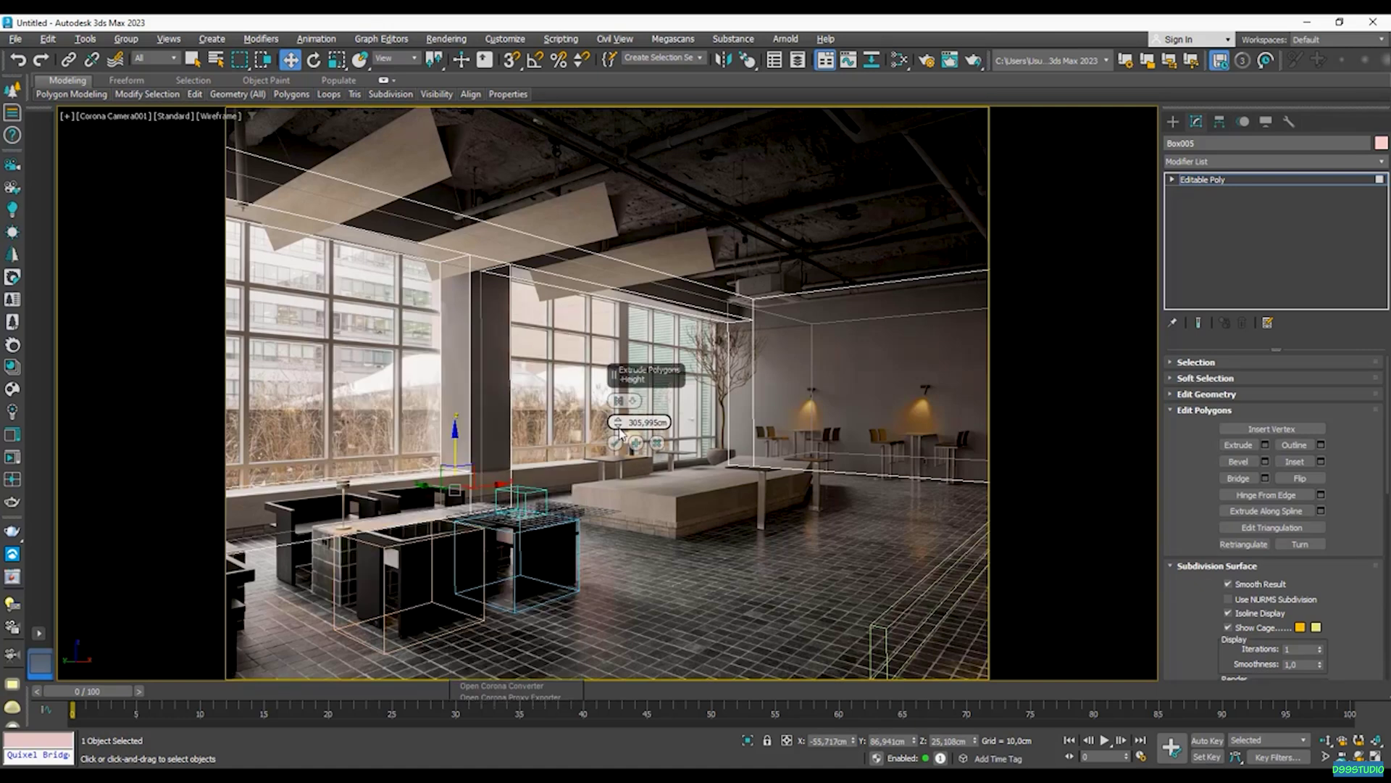
left_click_drag(617, 423, 670, 395)
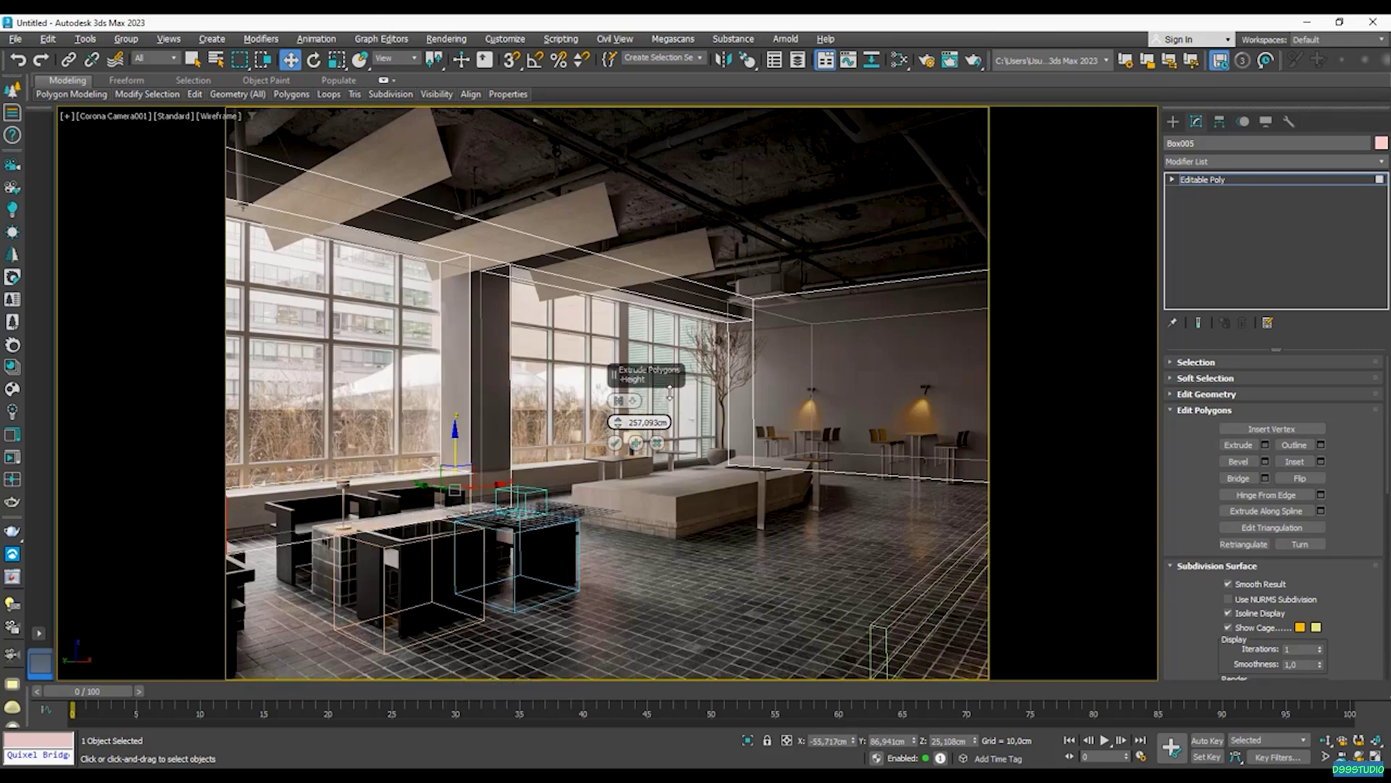
left_click(614, 444)
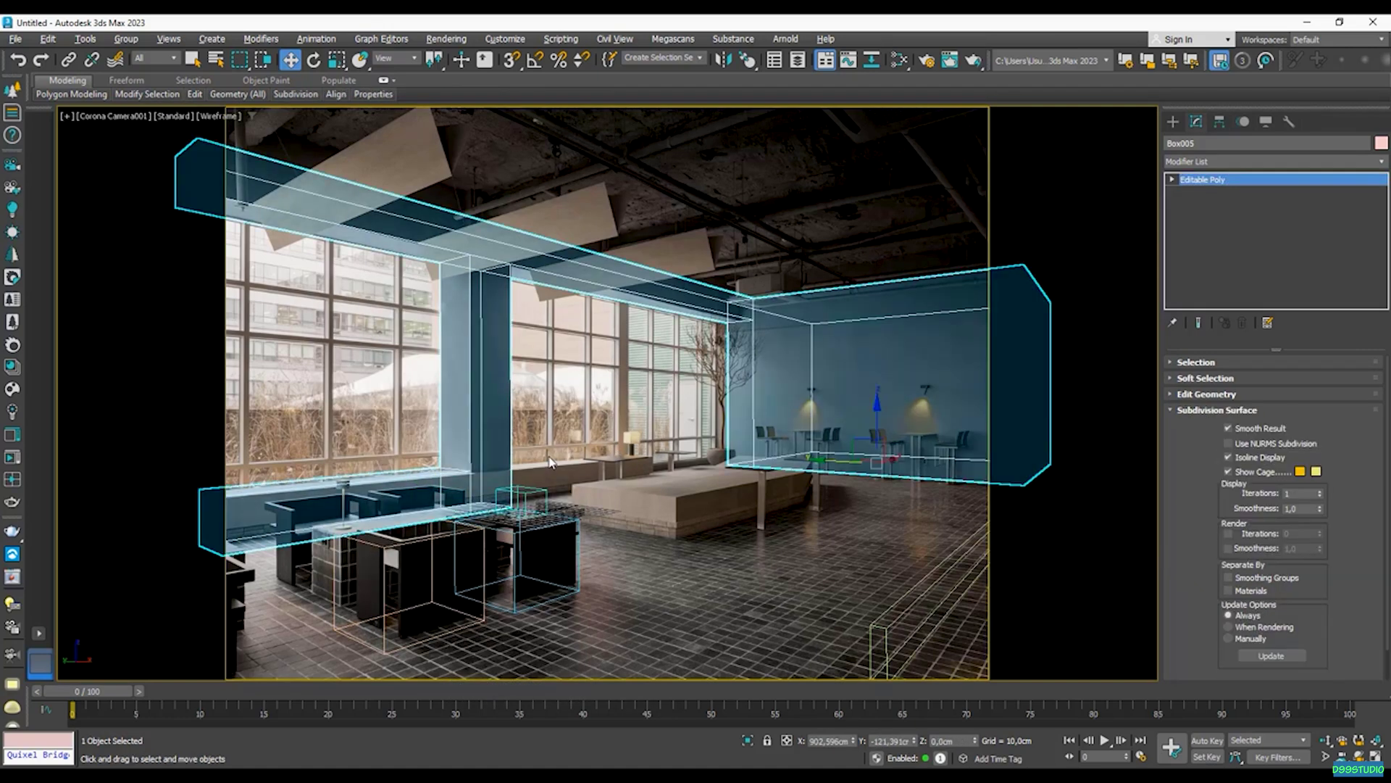
left_click(616, 525)
- Extrude the lower polygon on the column's opposite side by about 305 cm to continue the low wall under the far windows
left_click(517, 471)
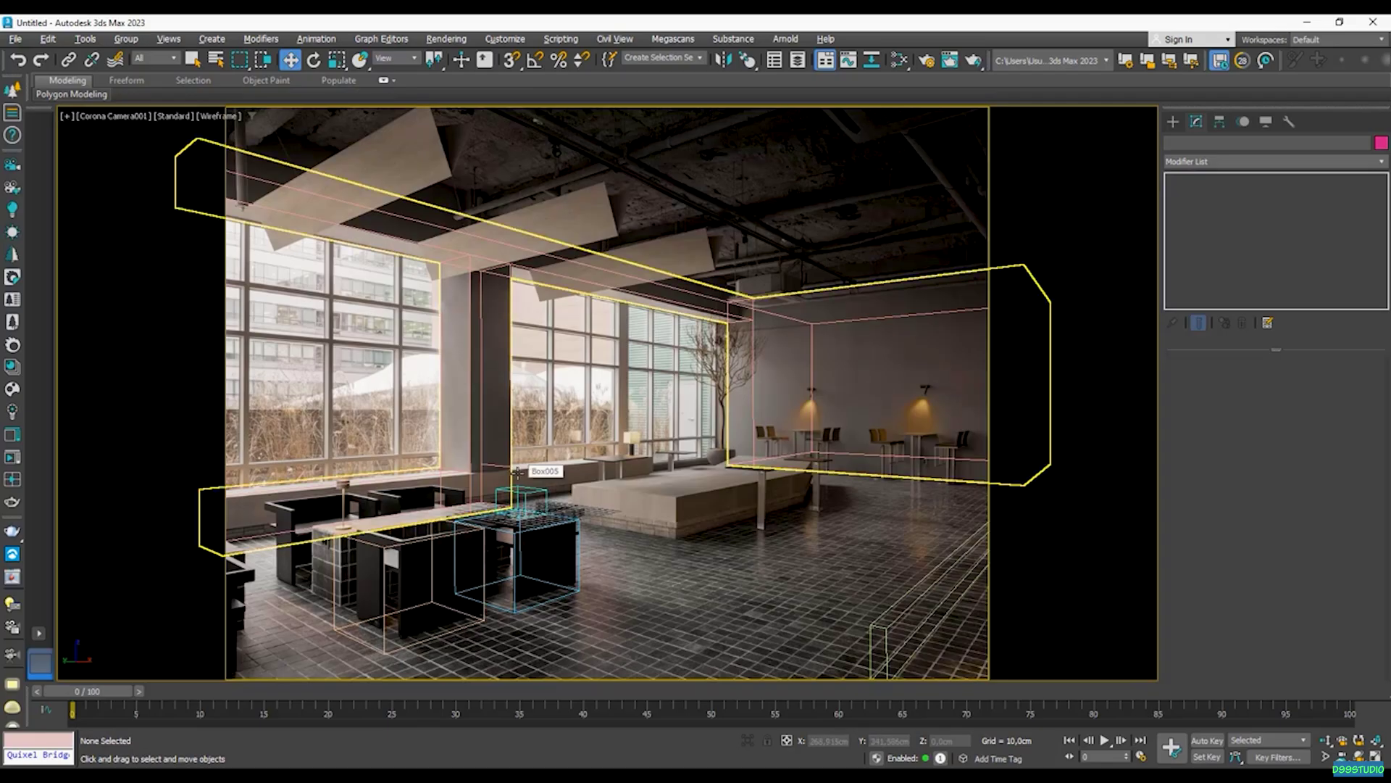
key("alt+w")
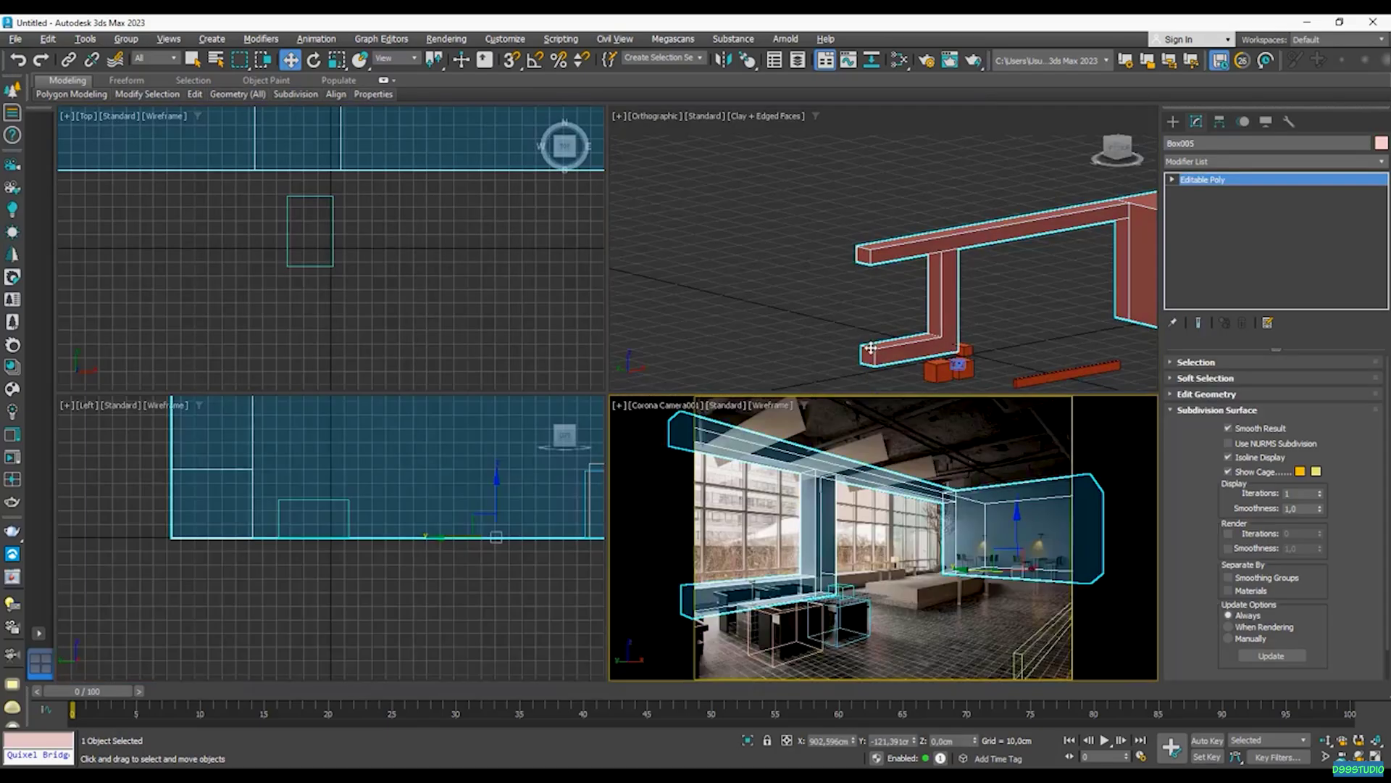
middle_click(870, 349)
key("alt+w")
middle_click_drag(797, 425, 749, 445, "alt")
scroll(748, 444, "up", 3)
key("4")
left_click(721, 422)
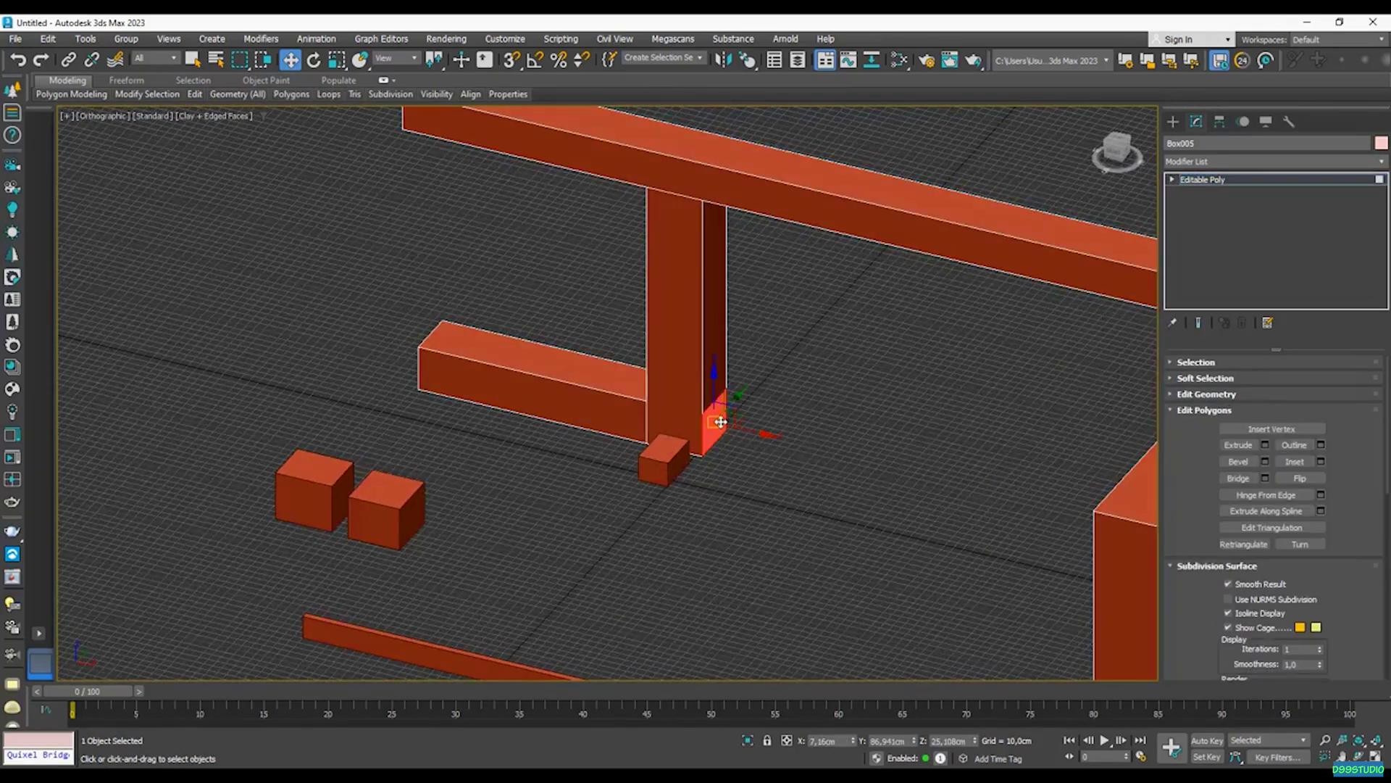
right_click(721, 421)
left_click(591, 459)
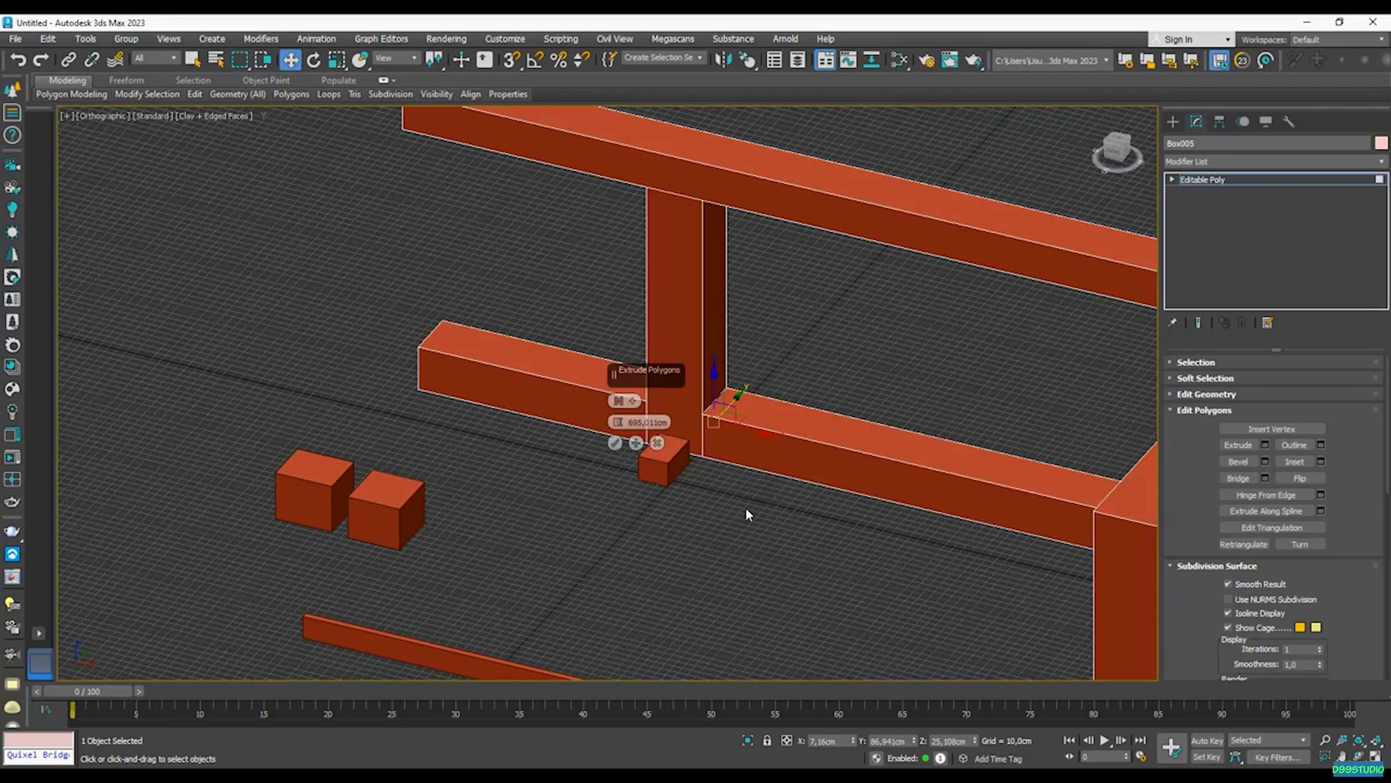
scroll(779, 502, "down", 3)
key("alt+w")
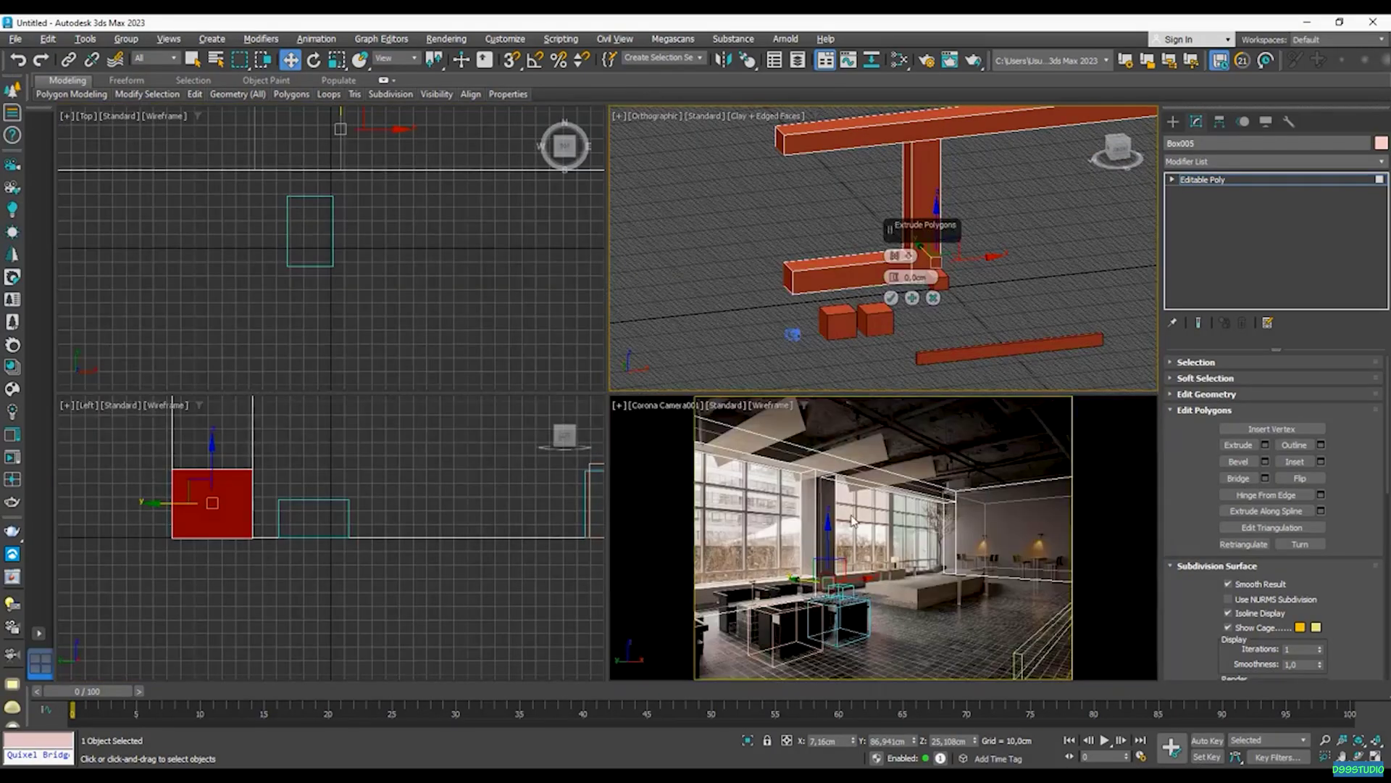
middle_click(813, 582)
key("alt+w")
left_click_drag(621, 425, 746, 241)
left_click(616, 443)
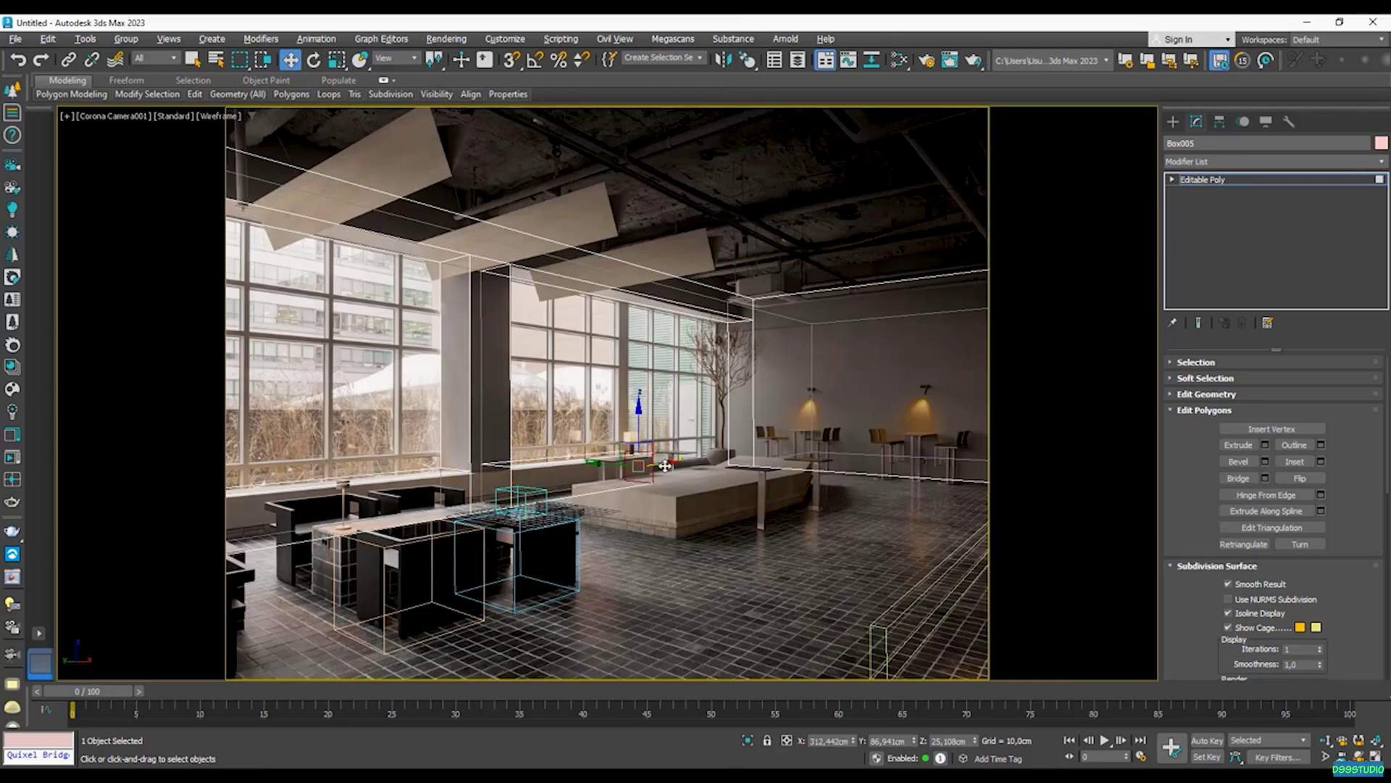
- Check the room mesh against the photo by toggling the camera view between shaded and wireframe display
left_click(703, 494)
key("F3")
key("F3")
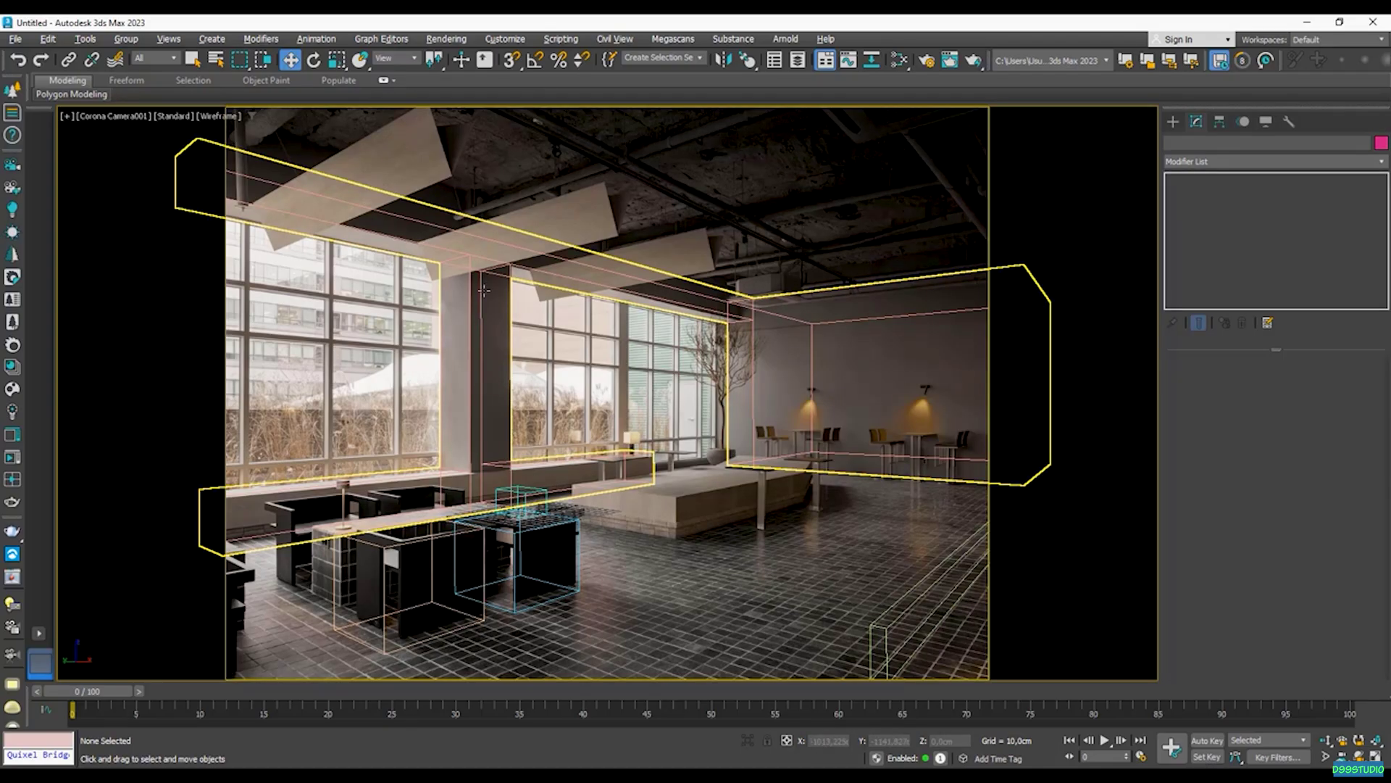
key("F3")
key("F3")
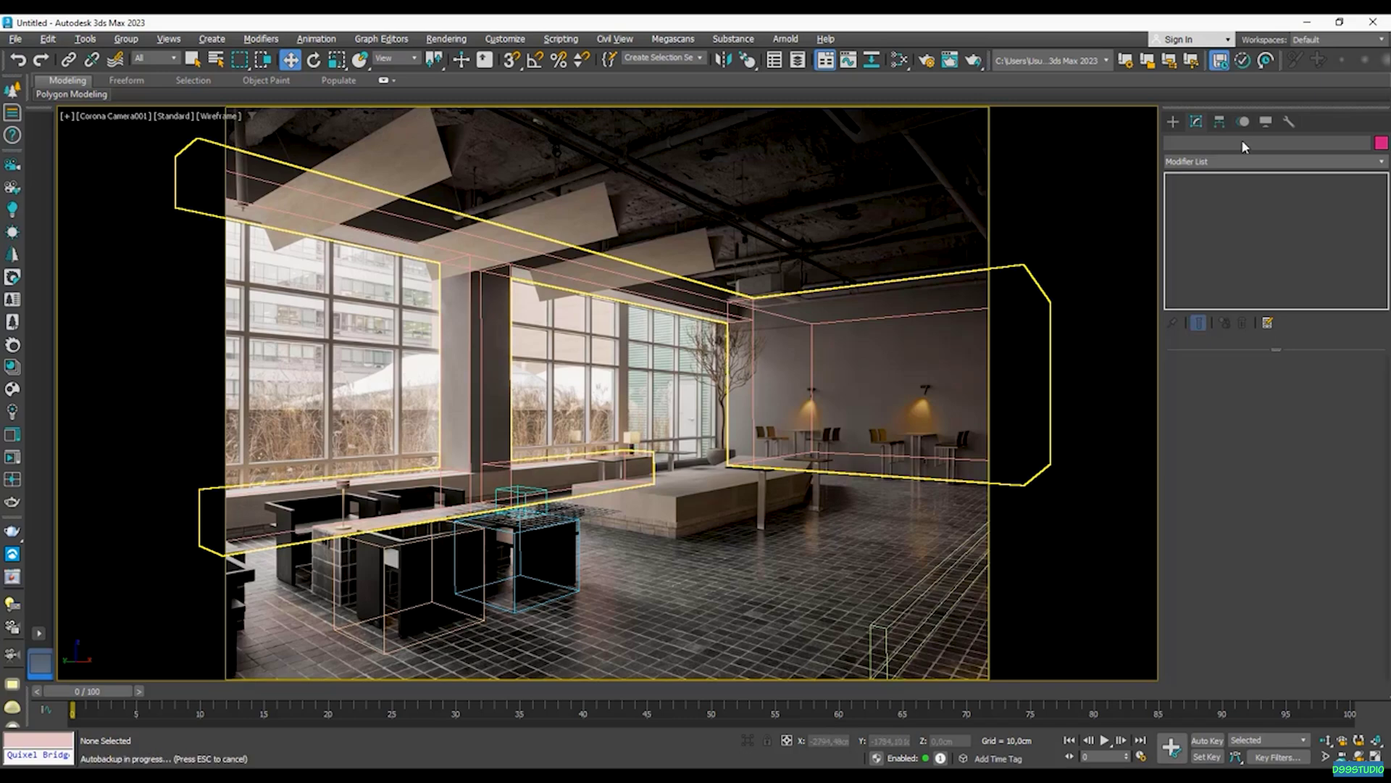
- Create a thin box behind the beam and column, about 15 cm long, 1058 cm wide and 368 cm high
left_click(1173, 121)
left_click(1219, 218)
key("alt+w")
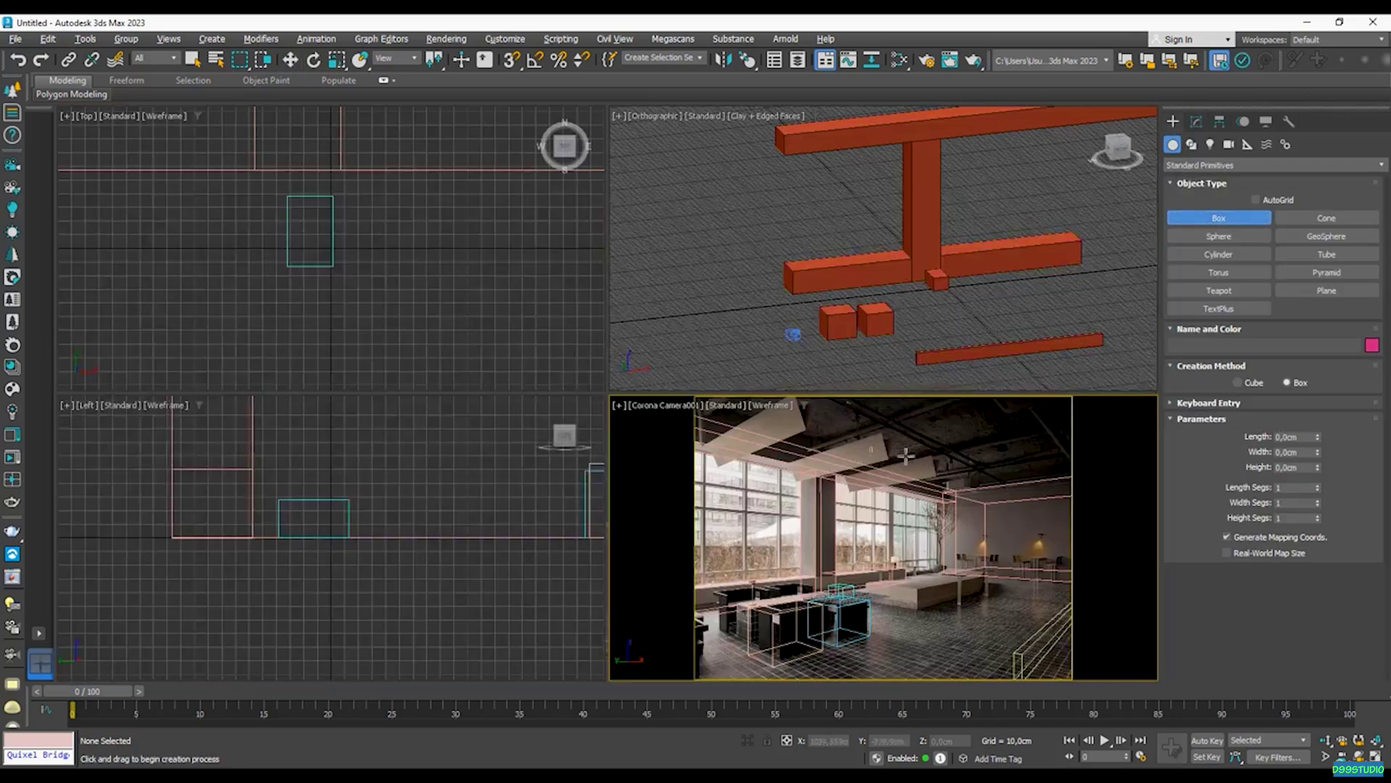
key("alt+w")
scroll(1006, 418, "up", 5)
mouse_move(1006, 418)
middle_mouse_down("alt")
mouse_move(993, 363)
mouse_move(837, 449)
middle_mouse_up("alt")
mouse_move(613, 394)
left_mouse_down()
mouse_move(679, 458)
mouse_move(881, 580)
mouse_move(879, 593)
left_mouse_up()
left_click(879, 403)
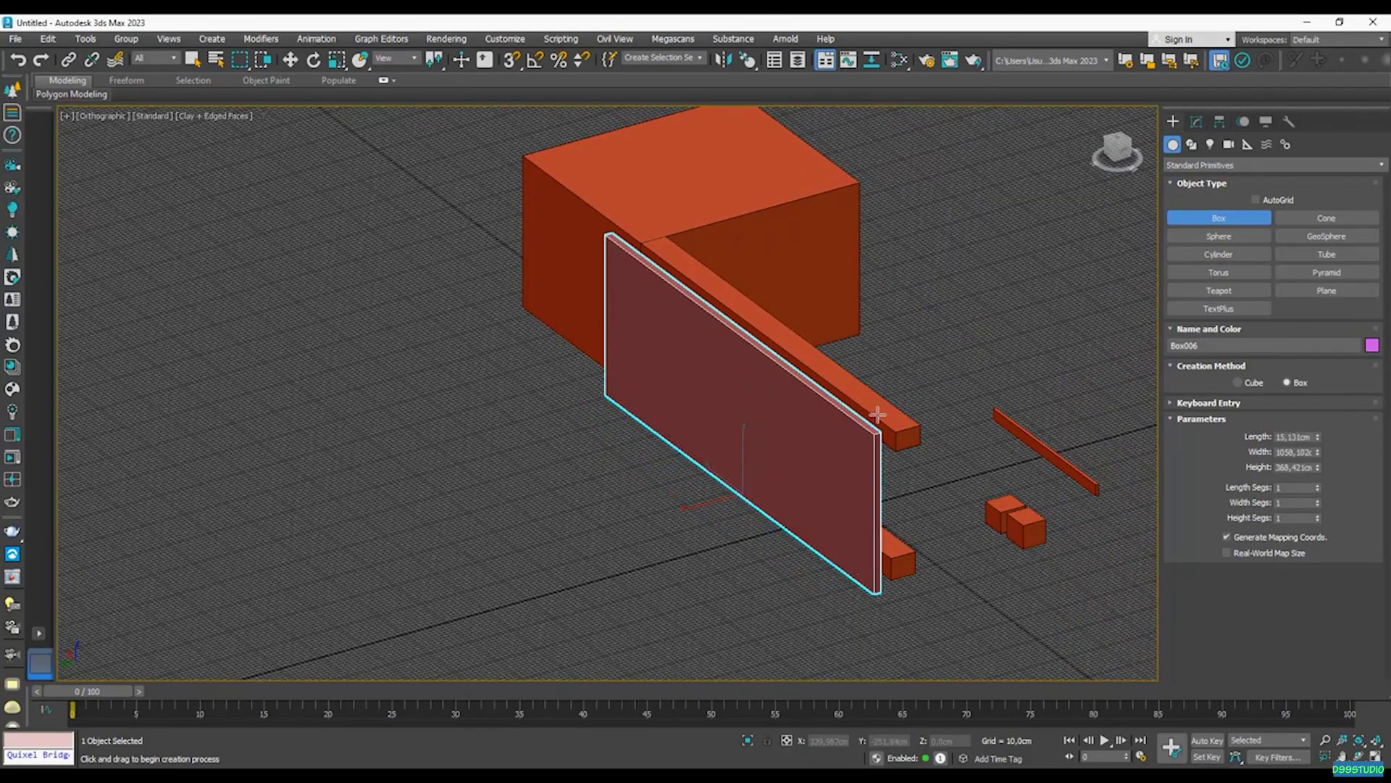
- Move the thin box to about X 179 cm, Y 178 cm at the photo's window plane and convert it to an Editable Poly
key("w")
middle_click_drag(901, 403, 796, 414, "alt")
key("alt+w")
middle_click(884, 543)
key("alt+w")
left_click_drag(523, 483, 519, 481)
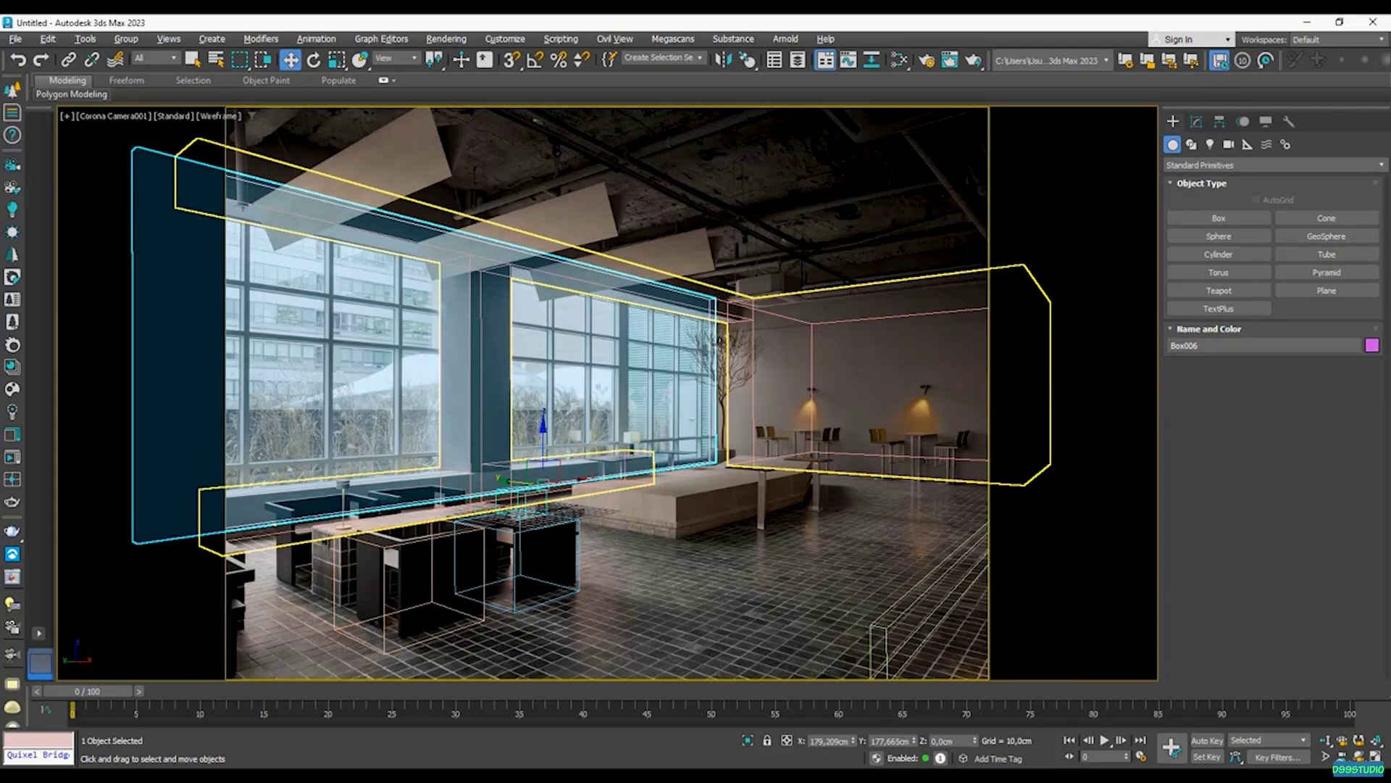
right_click(700, 395)
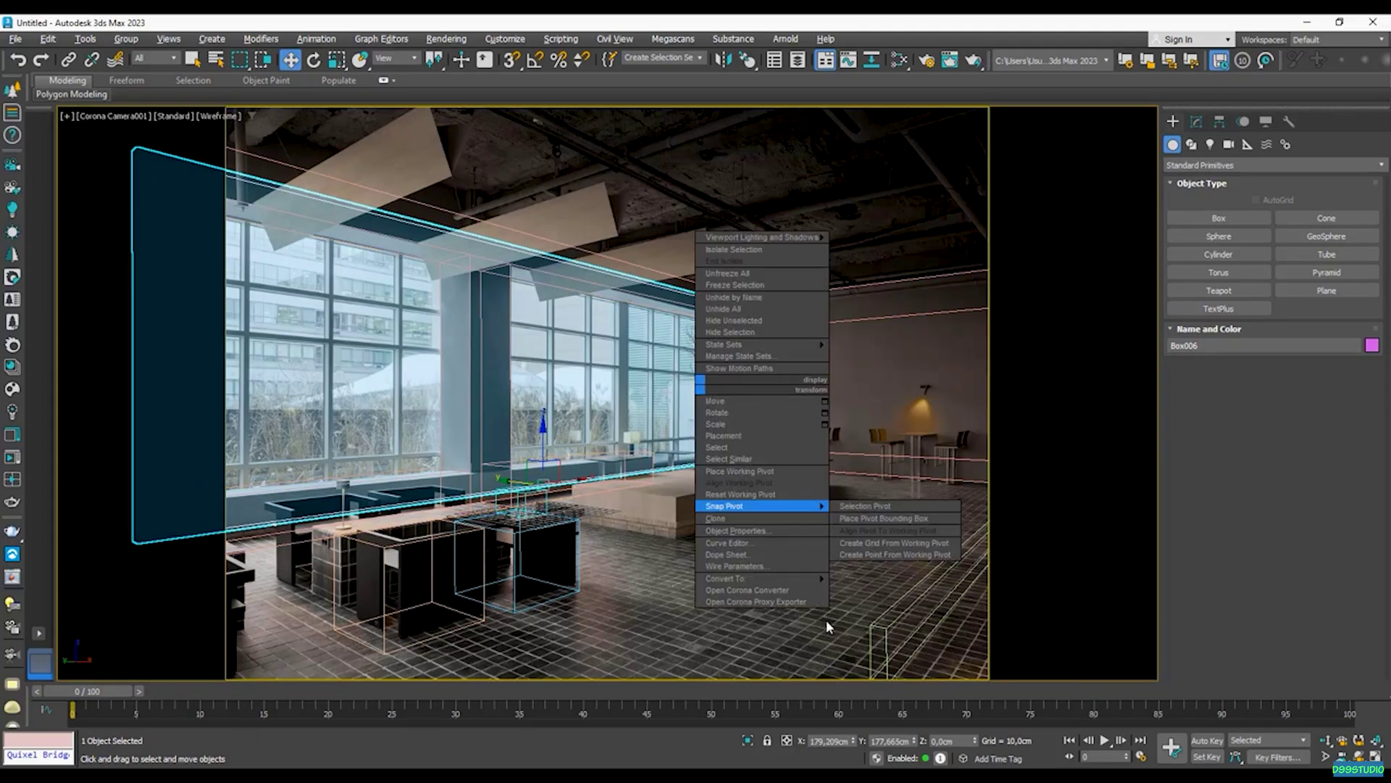
mouse_move(798, 578)
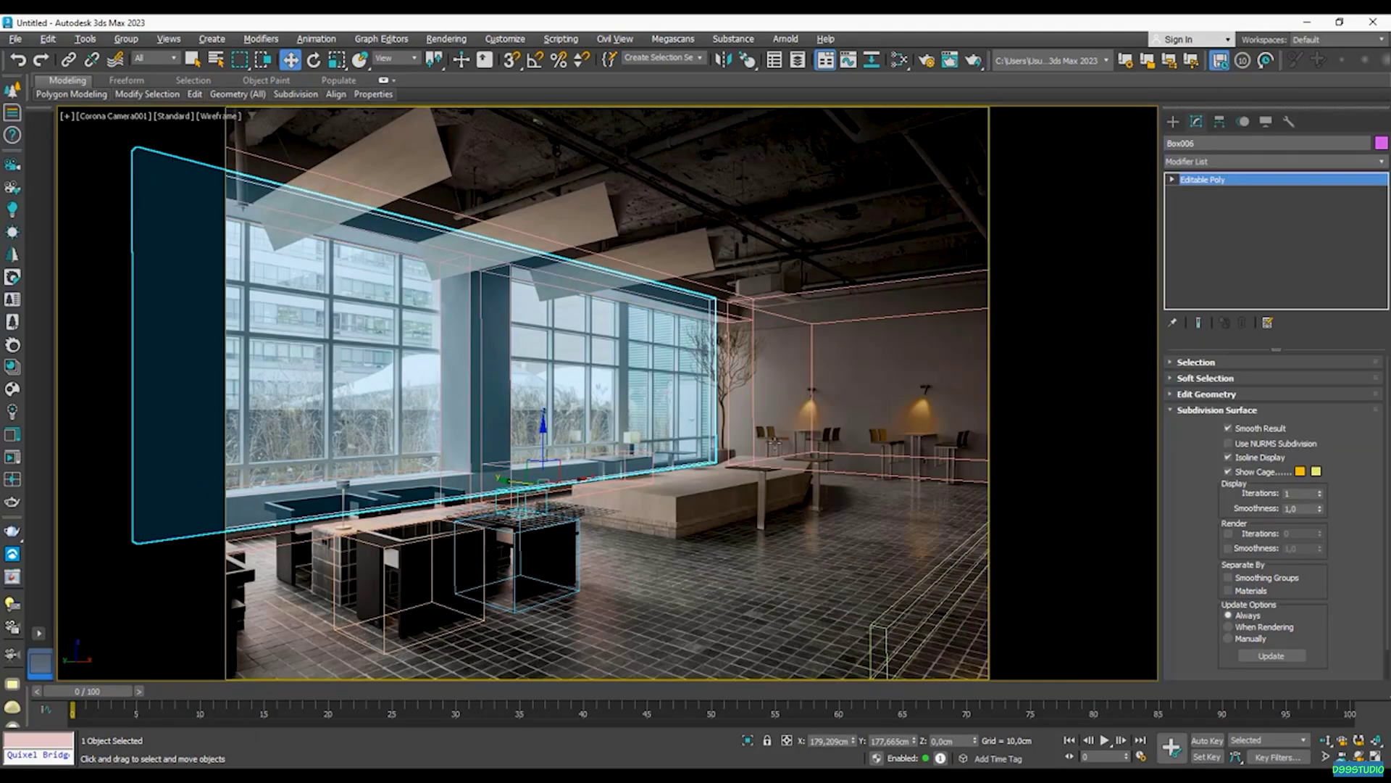
- Move the window panel's outer face toward the room to about Y 175 cm, making the panel thinner
key("alt+w")
middle_click(754, 340)
key("alt+w")
middle_click_drag(746, 369, 742, 445, "alt")
key("4")
left_click(792, 443)
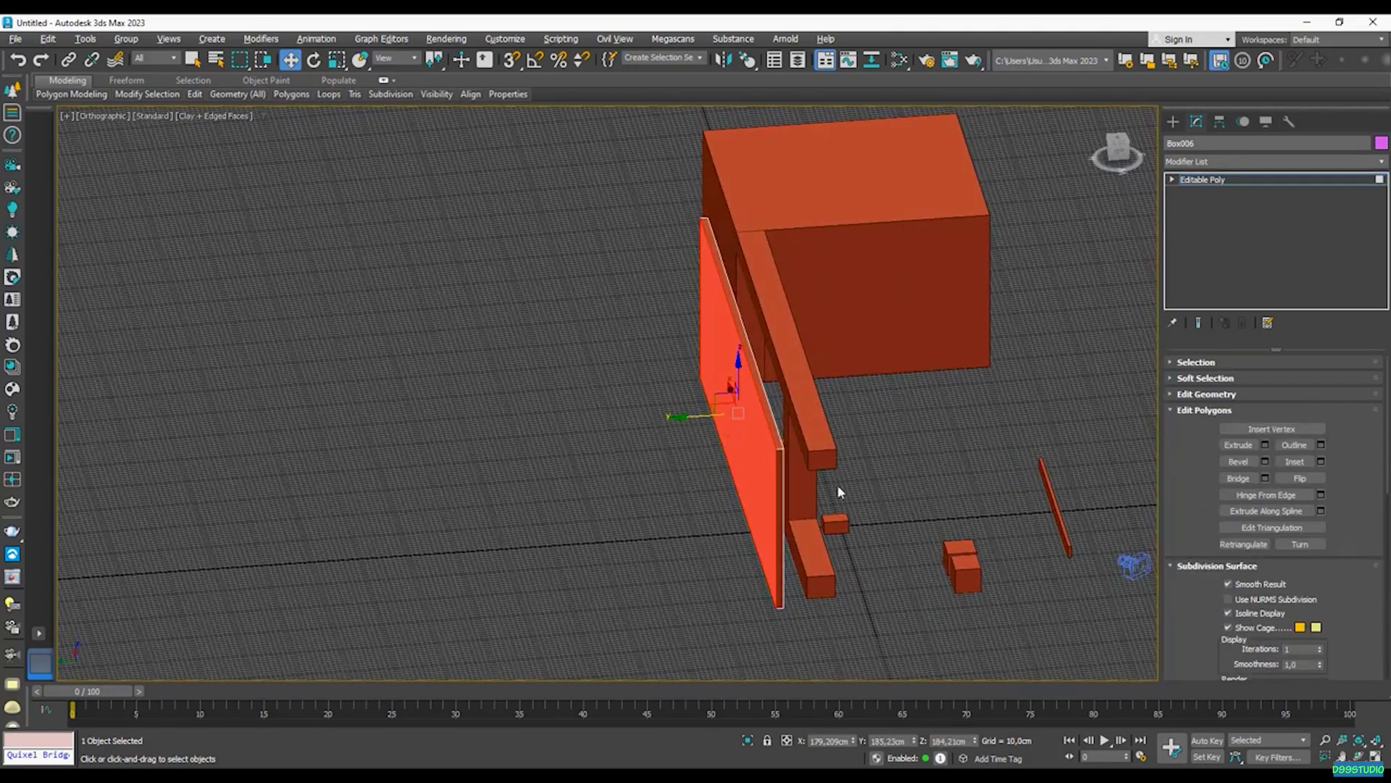
key("alt+w")
middle_click(841, 522)
key("alt+w")
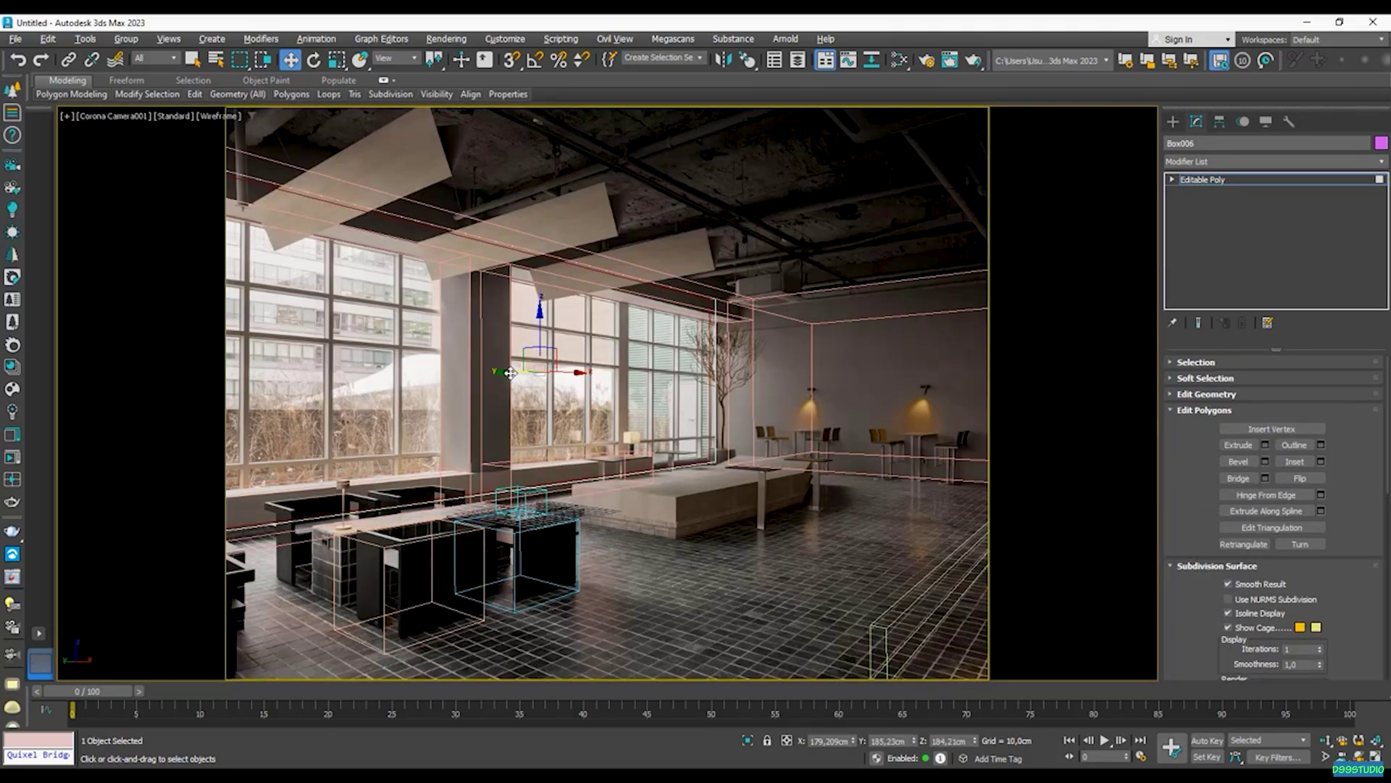
left_click_drag(511, 372, 513, 372)
key("4")
left_click(659, 397)
left_click(685, 467)
left_click(703, 489)
left_click(712, 440)
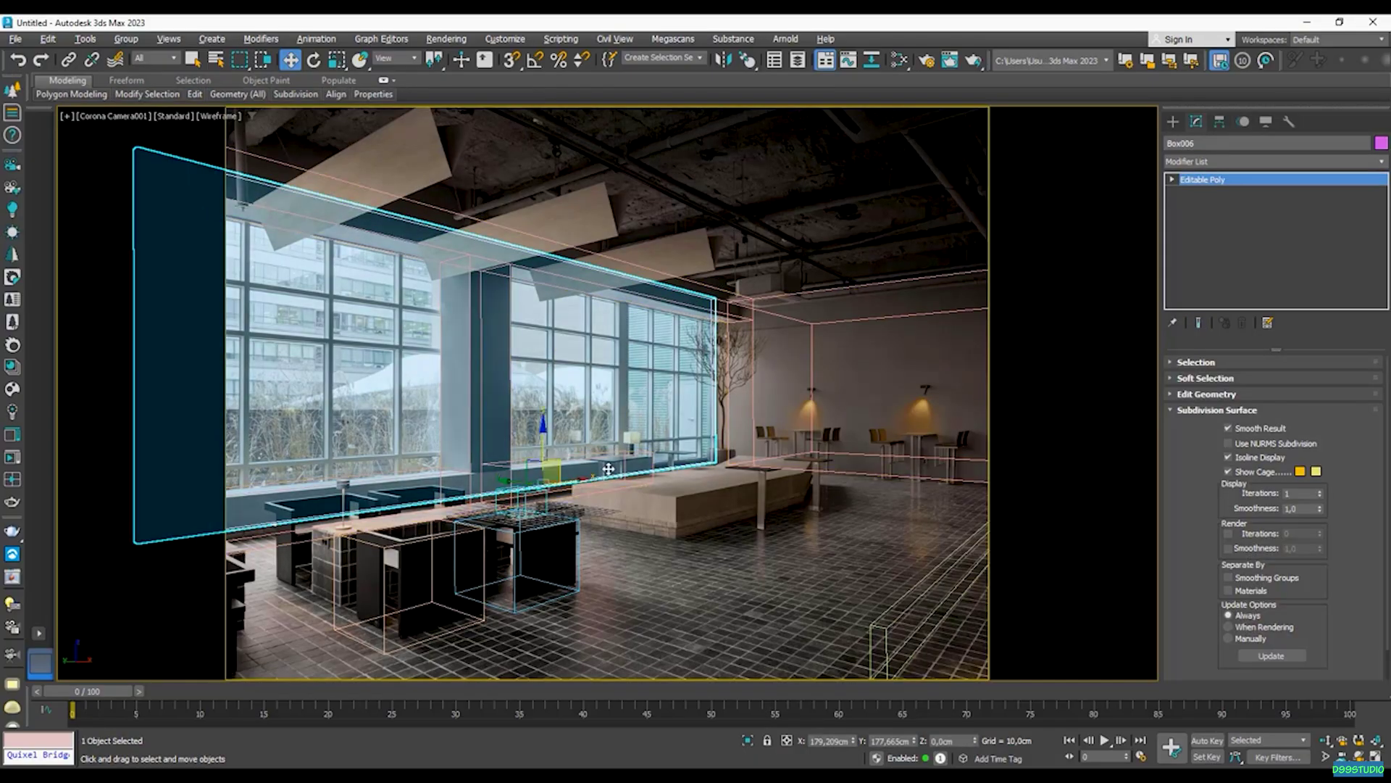
- Connect the panel's vertical edges with 4 segments and align the horizontal loops with the photo's crossbars, the highest at about Z 312 cm
key("2")
left_click(718, 435)
key("alt+w")
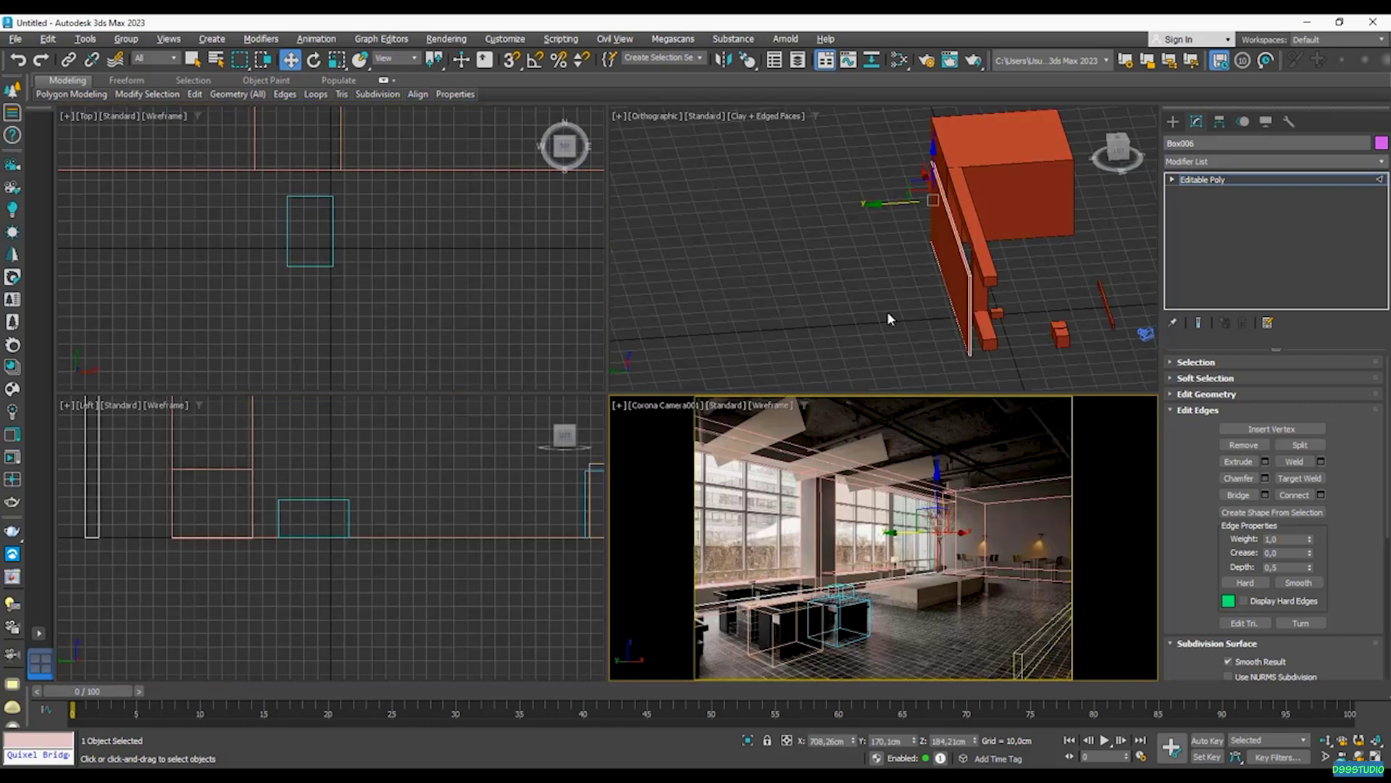
key("alt+w")
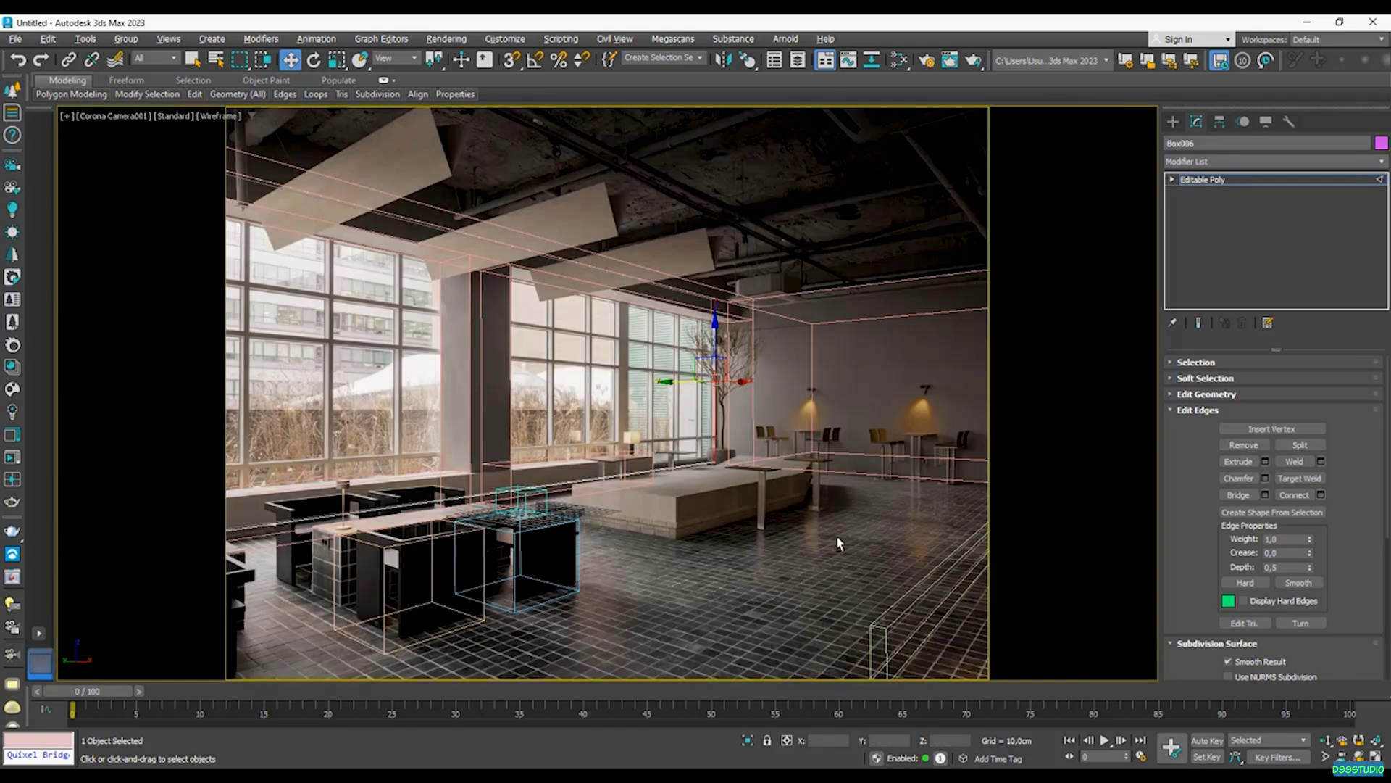
left_click(1321, 496)
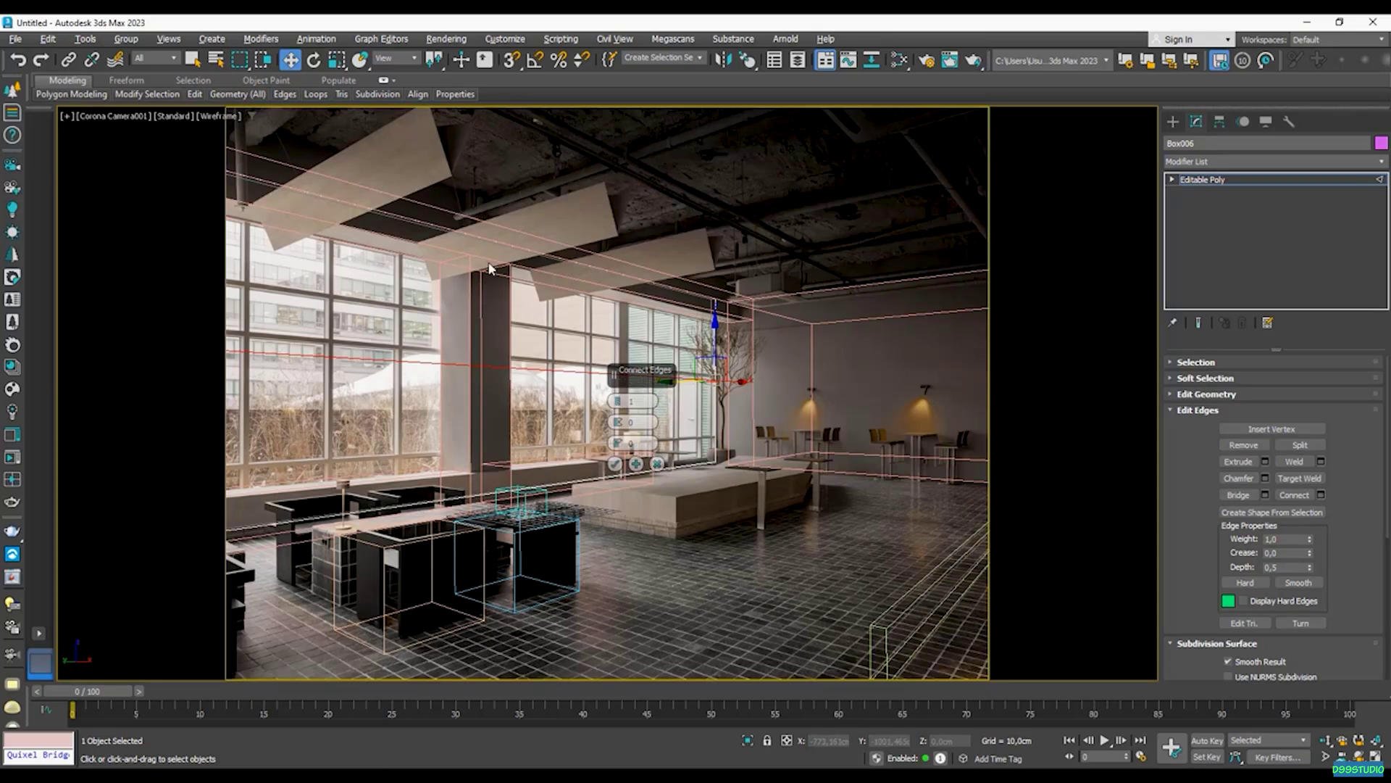
left_click(616, 400)
left_click(616, 399)
left_click(616, 400)
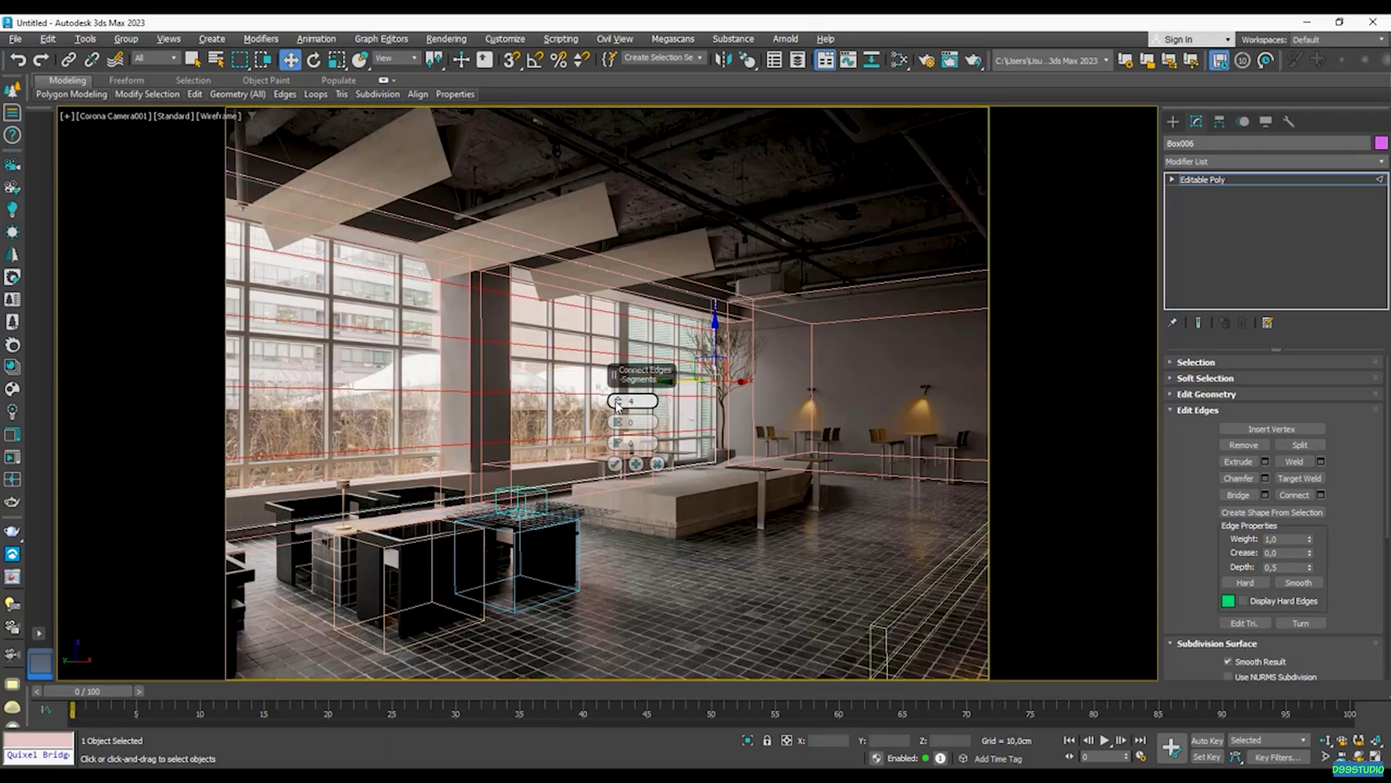
left_click(614, 464)
left_click(626, 433)
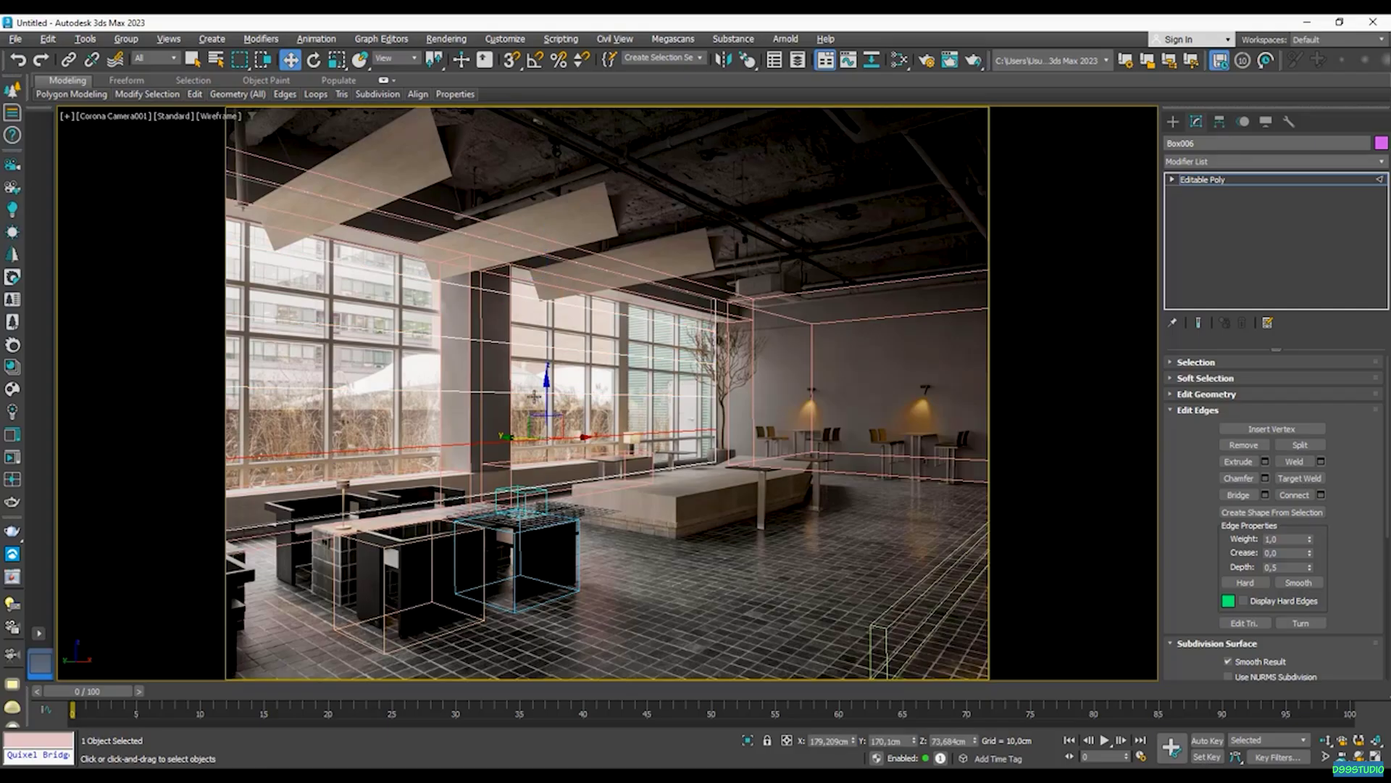
left_click_drag(545, 390, 548, 242)
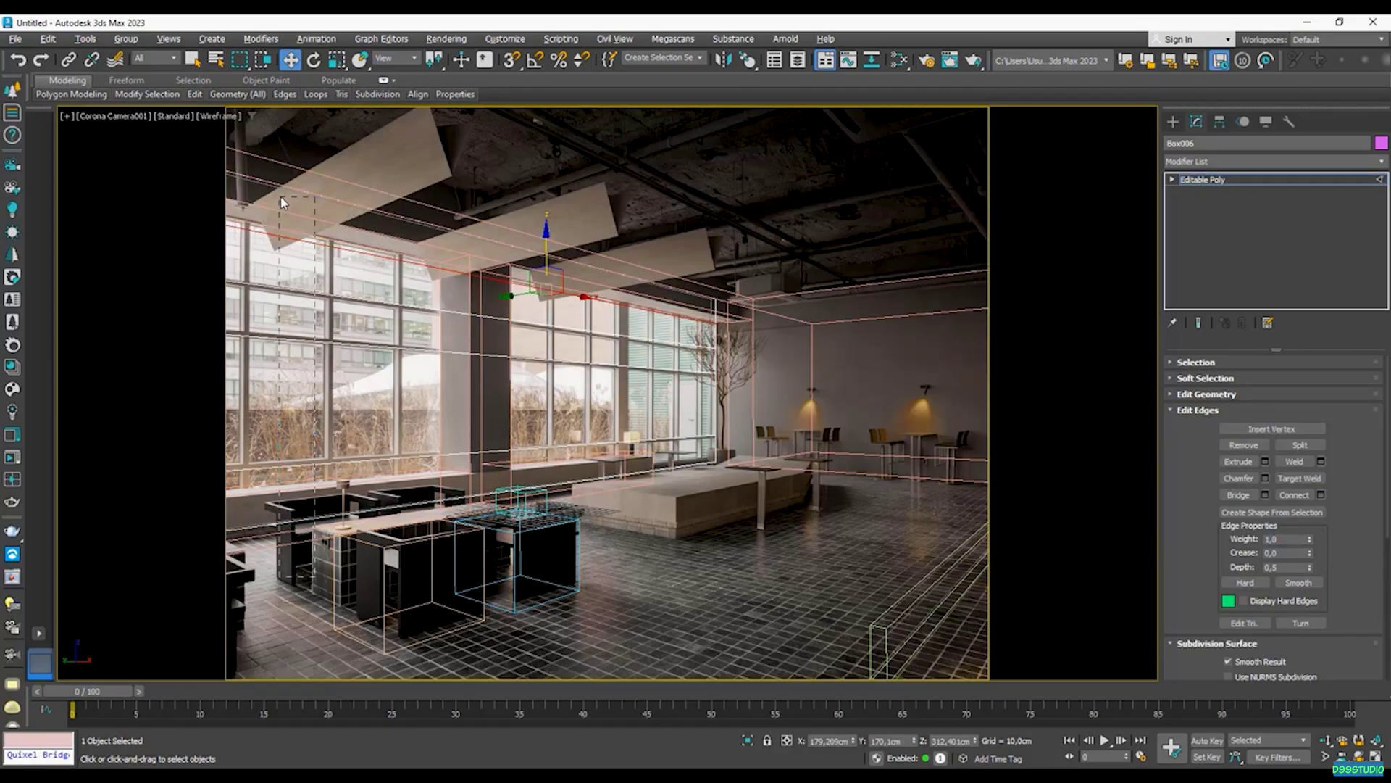
- Connect the panel's horizontal edges with 7 segments to add the vertical window divisions
left_click_drag(282, 203, 284, 205)
left_click(1321, 494)
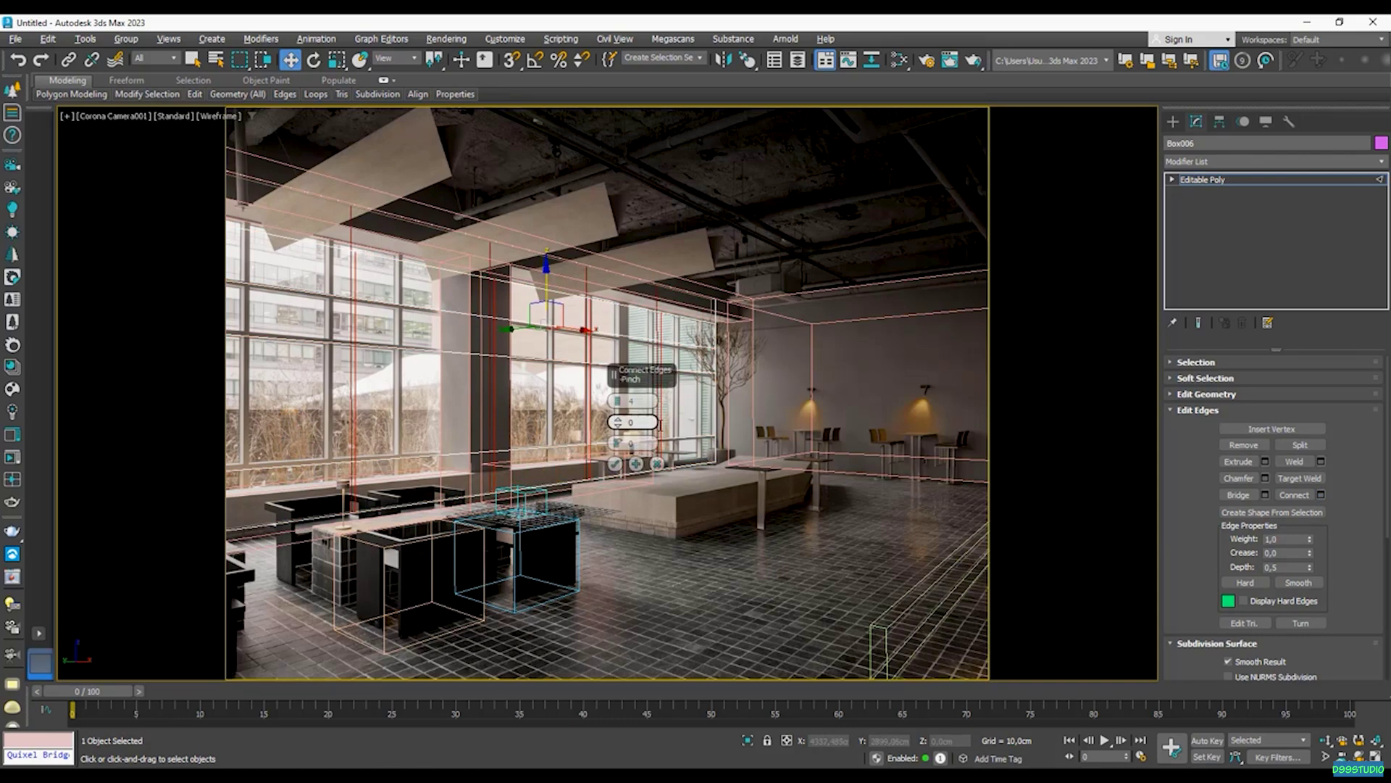
left_click(616, 398)
left_click(616, 398)
left_click(617, 398)
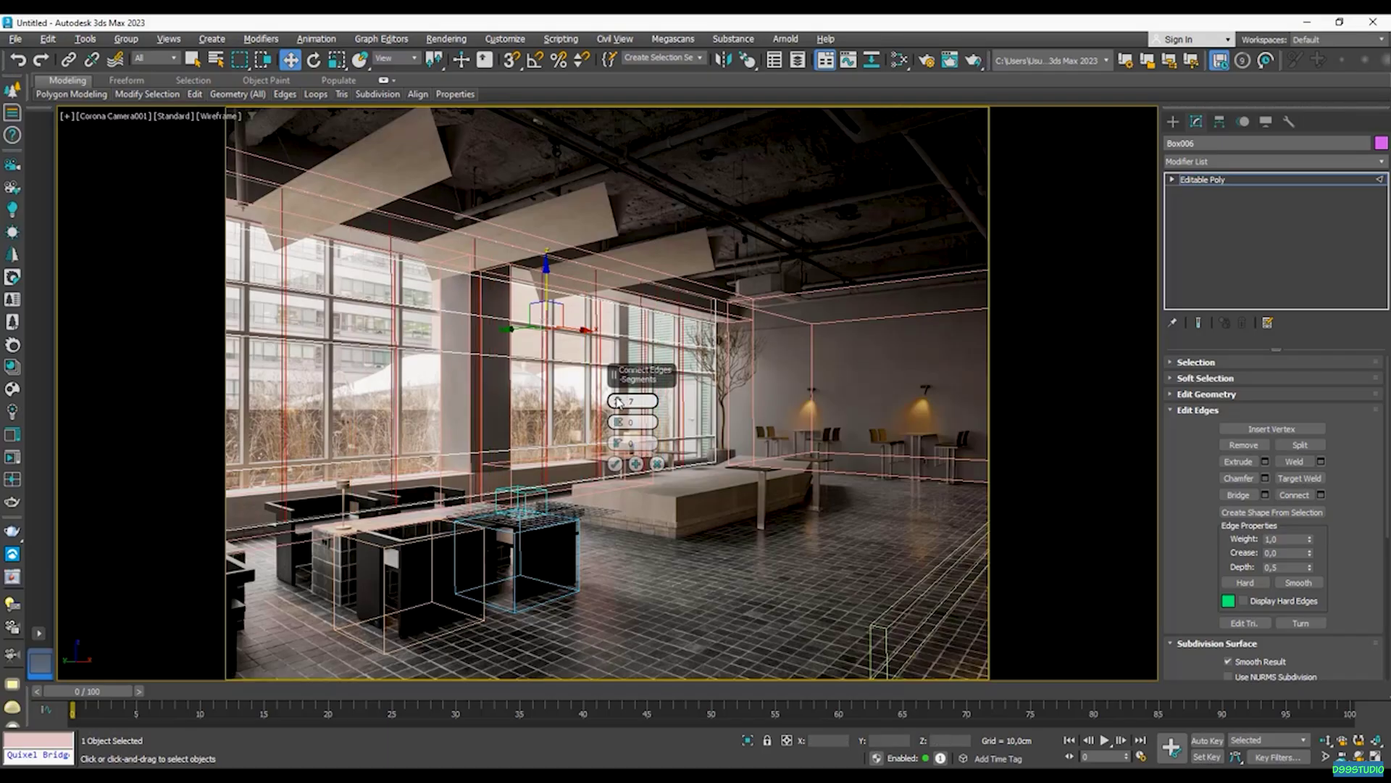
left_click(615, 464)
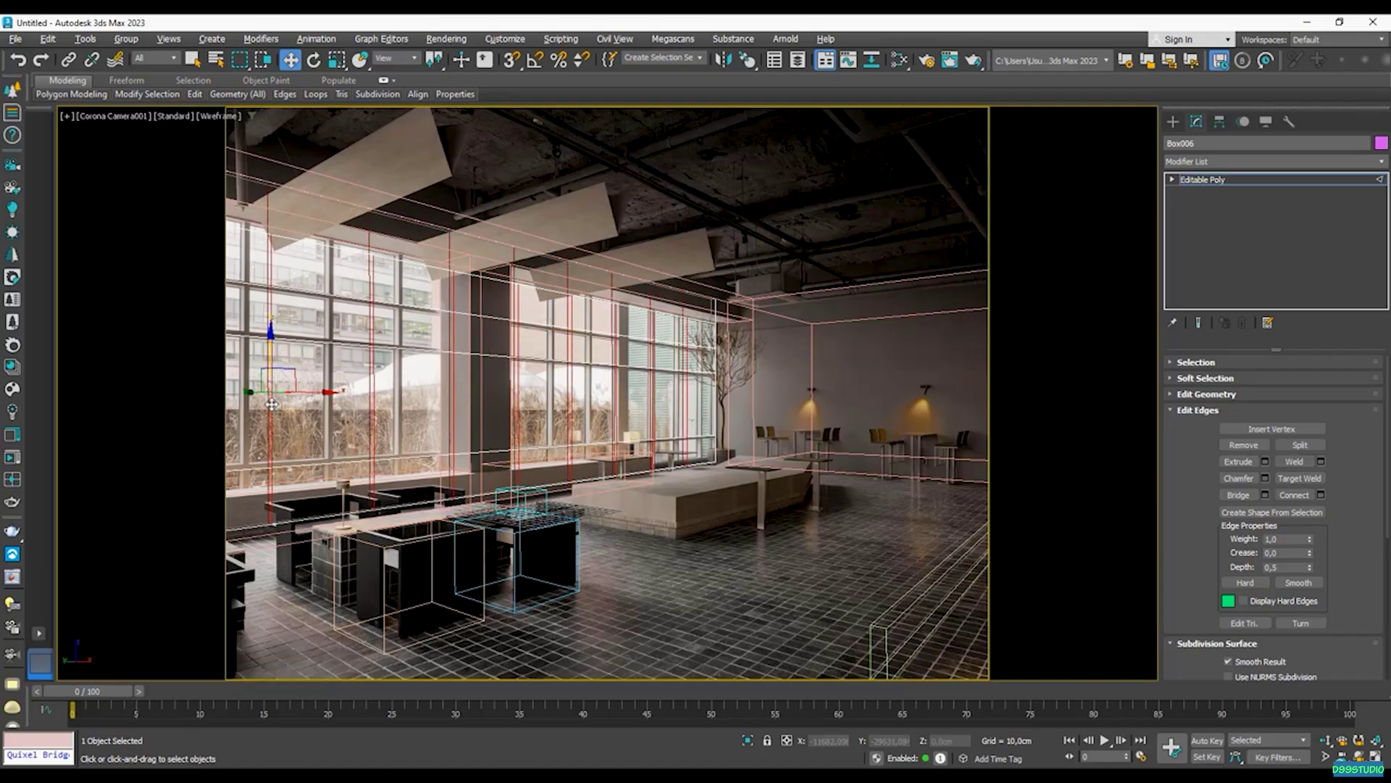
- Align the near window bay's vertical edge loops with the photo's mullions, moving the second loop to about X -167 cm
left_click_drag(308, 392, 287, 394)
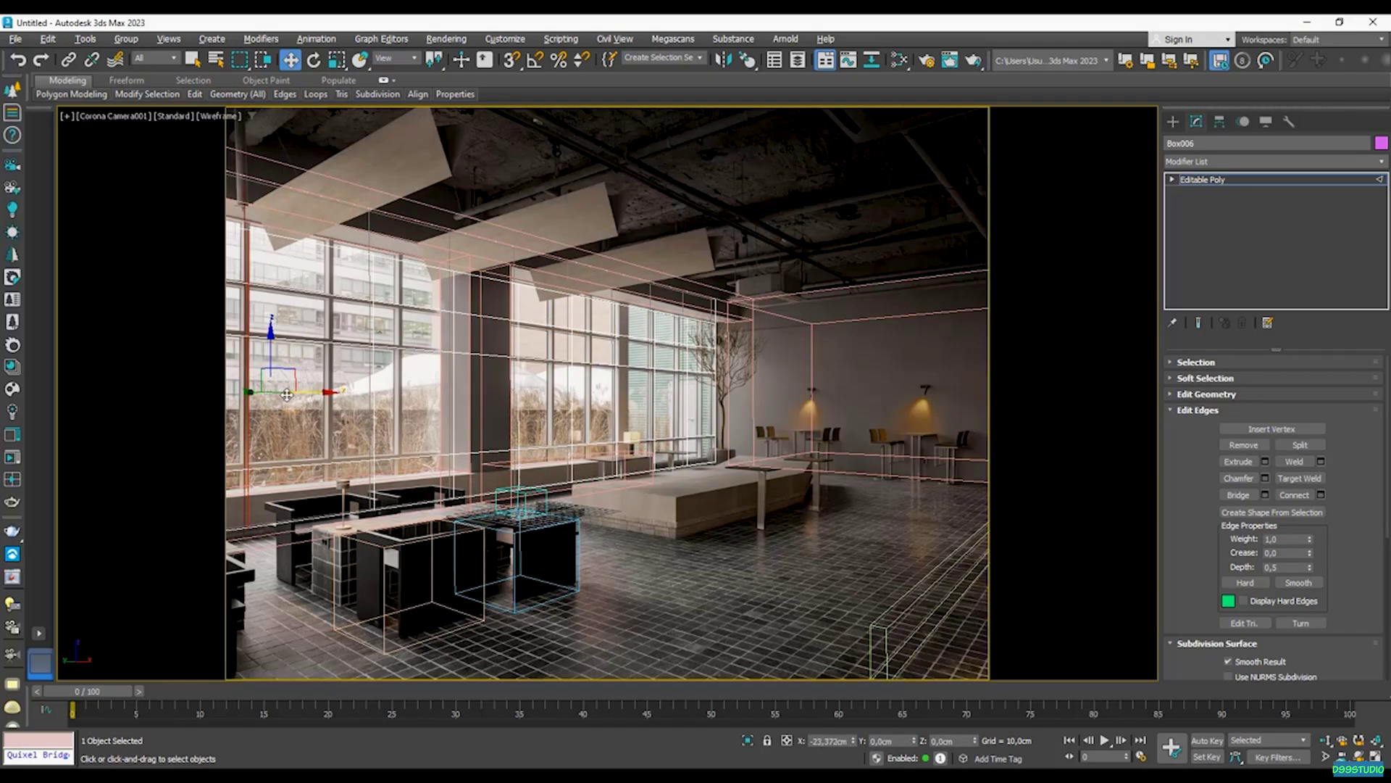
left_click(371, 400)
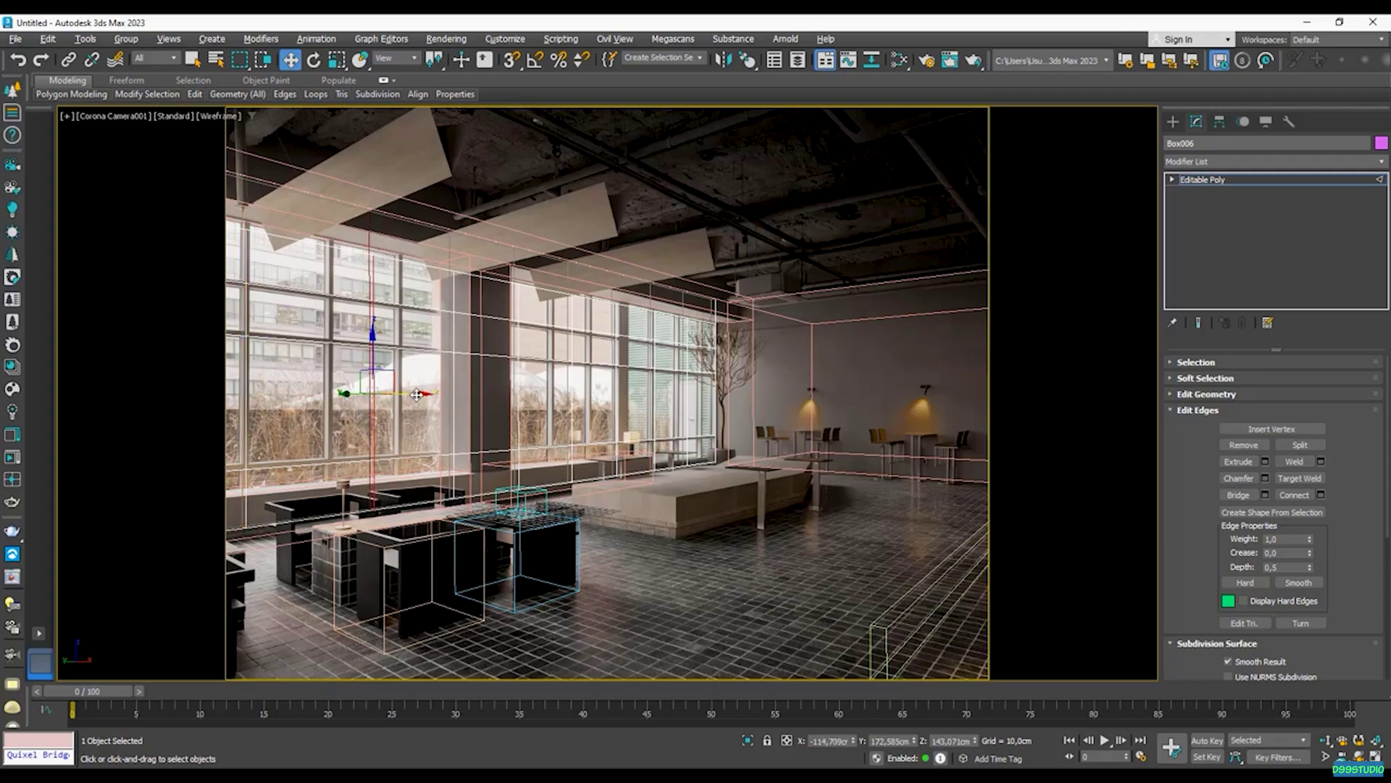
left_click_drag(416, 393, 373, 399)
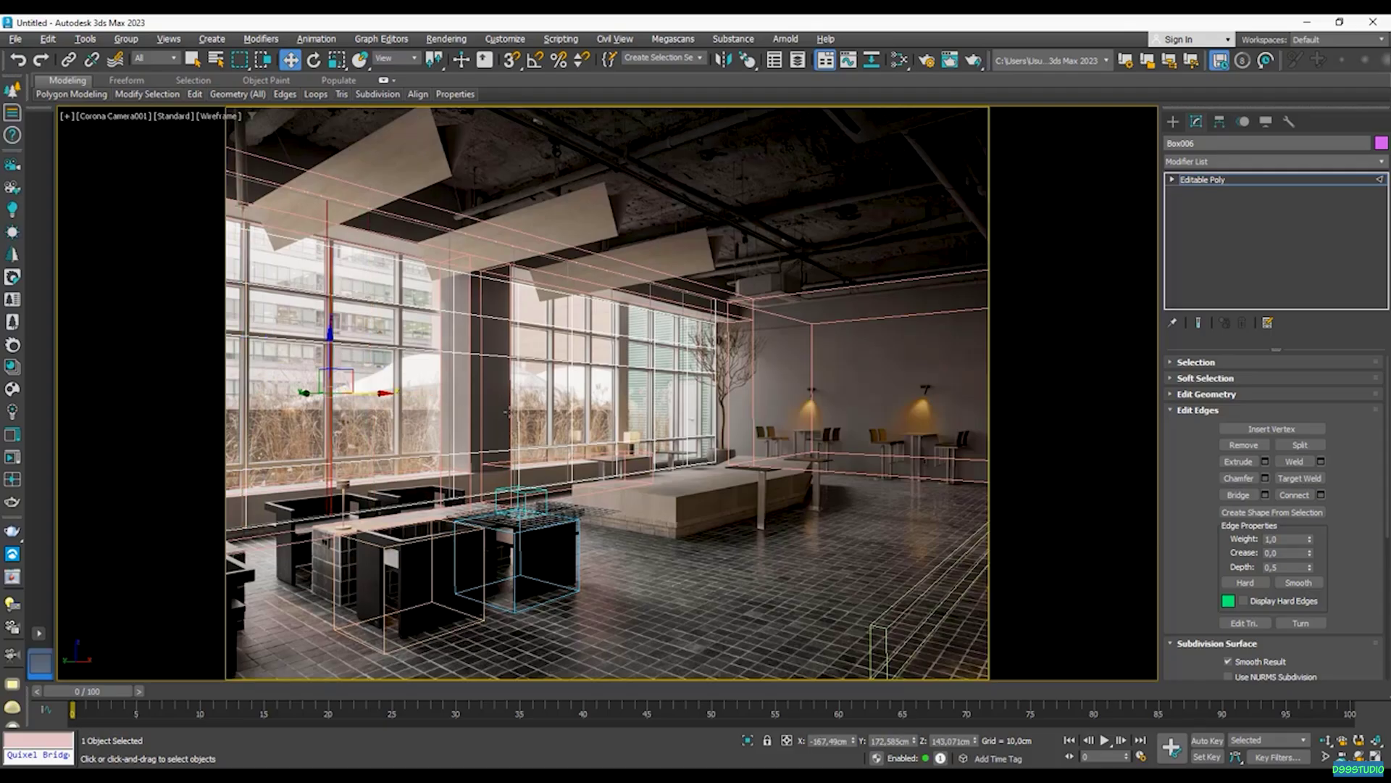
left_click(456, 402)
left_click_drag(478, 395, 449, 397)
key("ctrl+z")
- Shift the vertical edge loops beyond the column along X toward the far bay's mullions, one of them by about 82 cm
left_click(516, 414)
left_click_drag(543, 397, 694, 402)
left_click(653, 398)
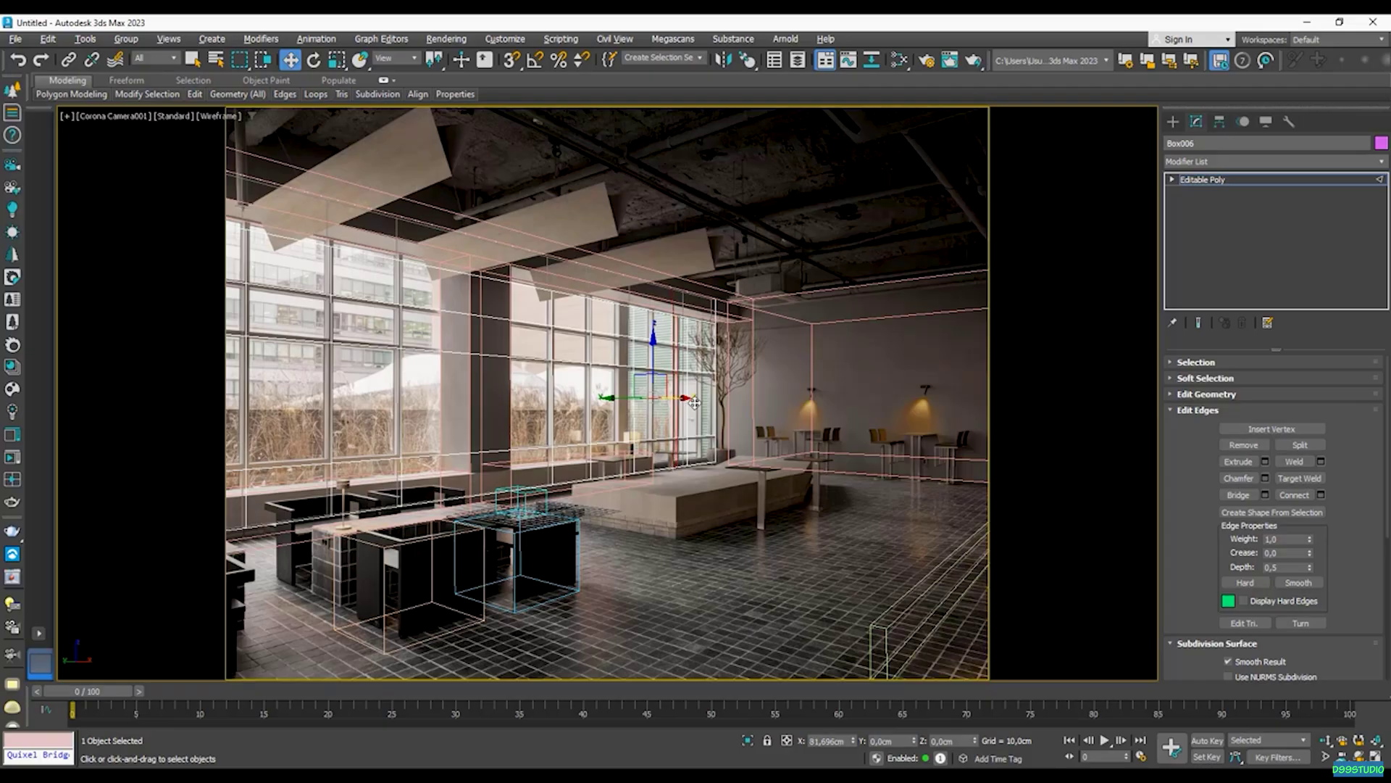
left_click(631, 397)
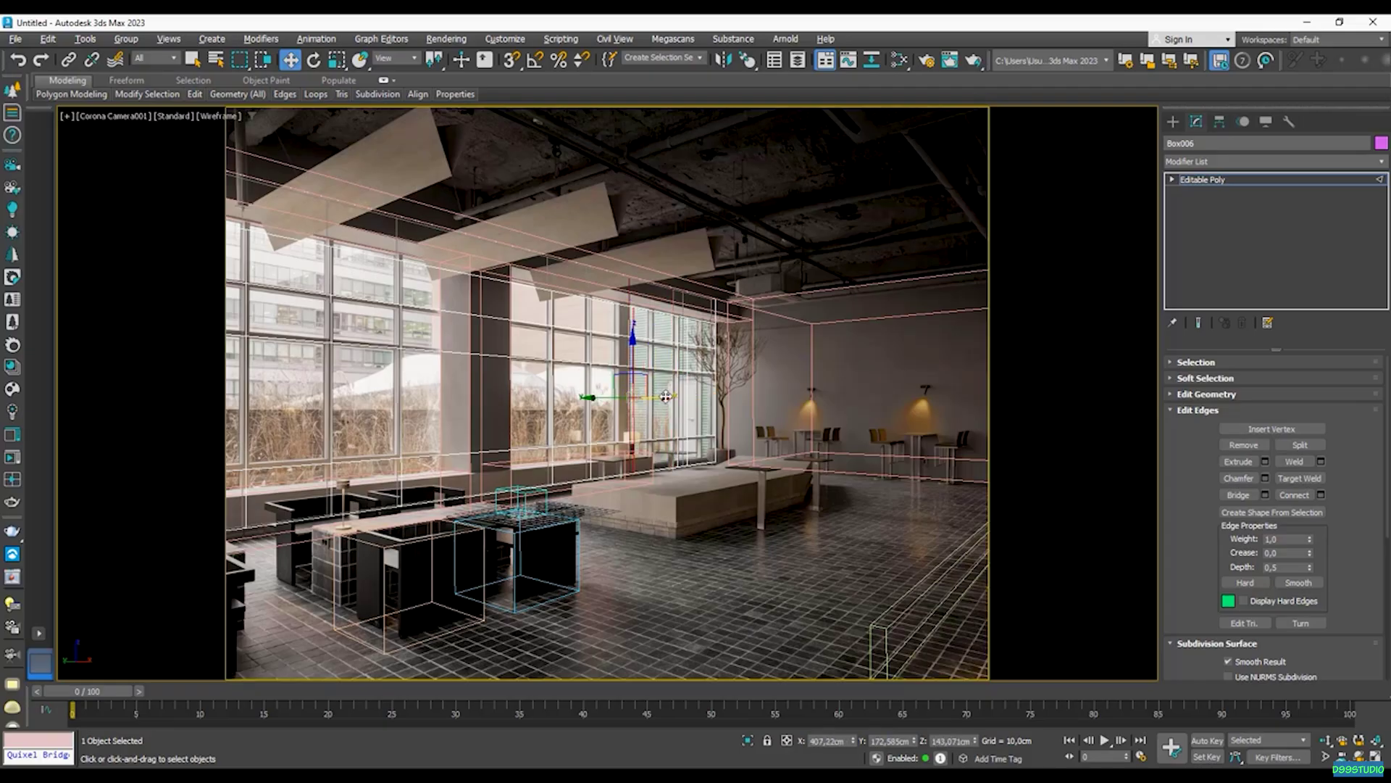
left_click(553, 397)
left_click_drag(583, 397, 537, 397)
- Match the remaining far-bay loops to the photo's mullions, placing one at about X 283 cm and another at about X 555 cm
left_click(552, 424)
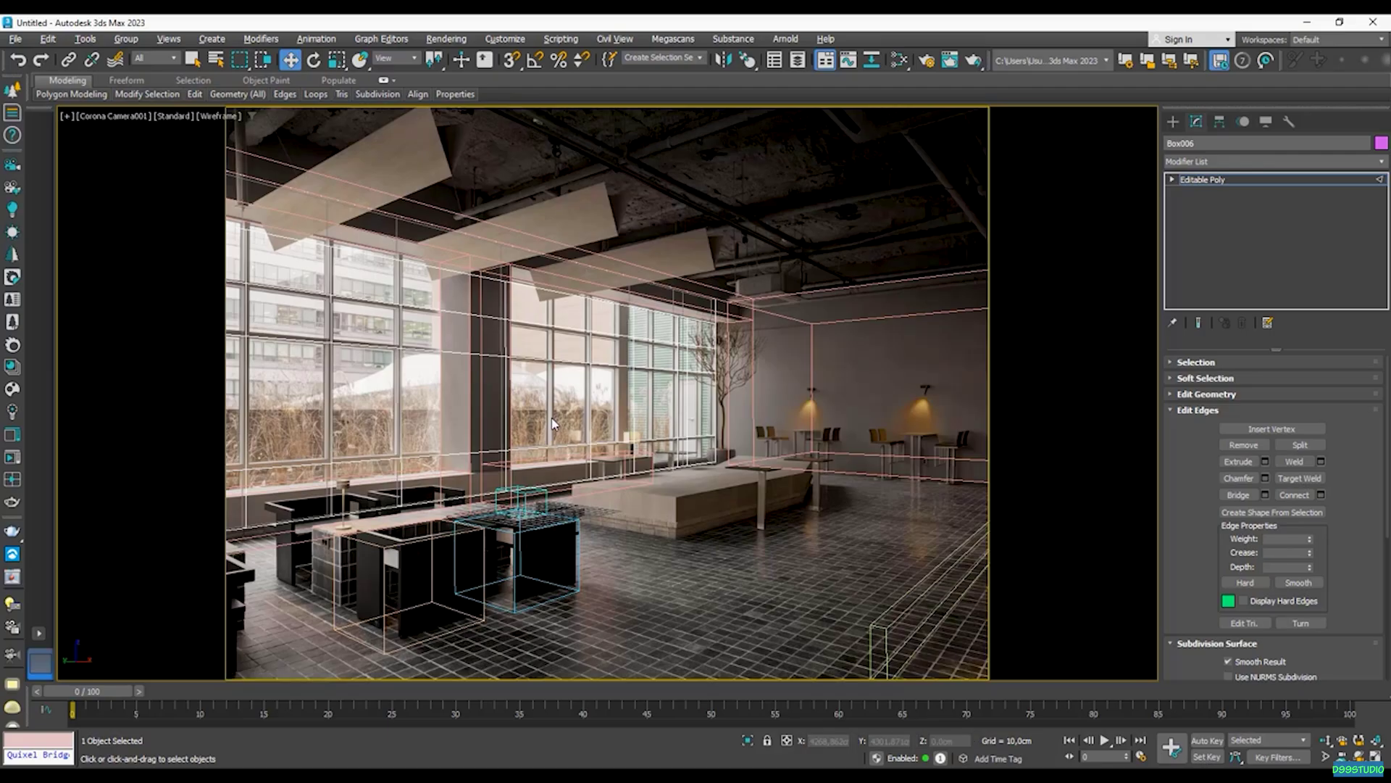
left_click(578, 410)
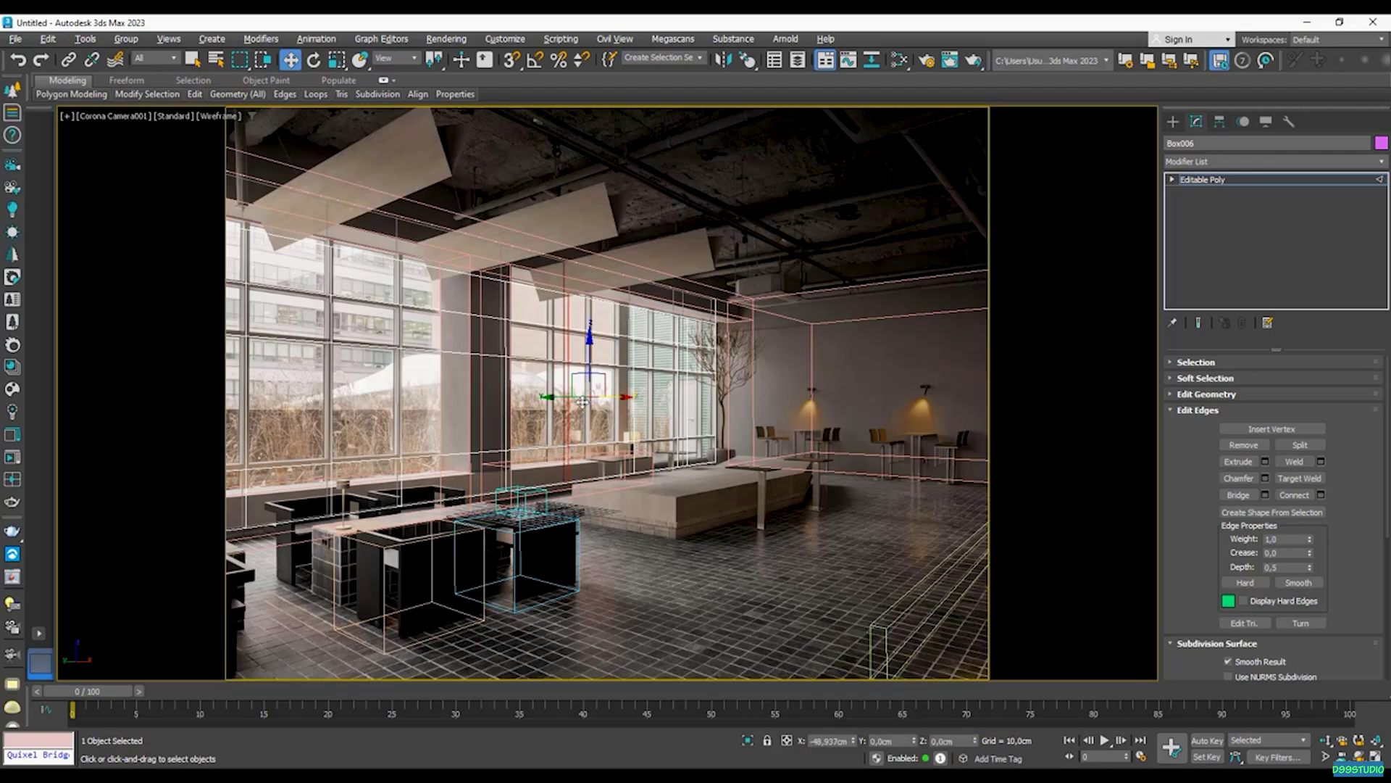
left_click_drag(578, 403, 624, 400)
left_click(633, 398)
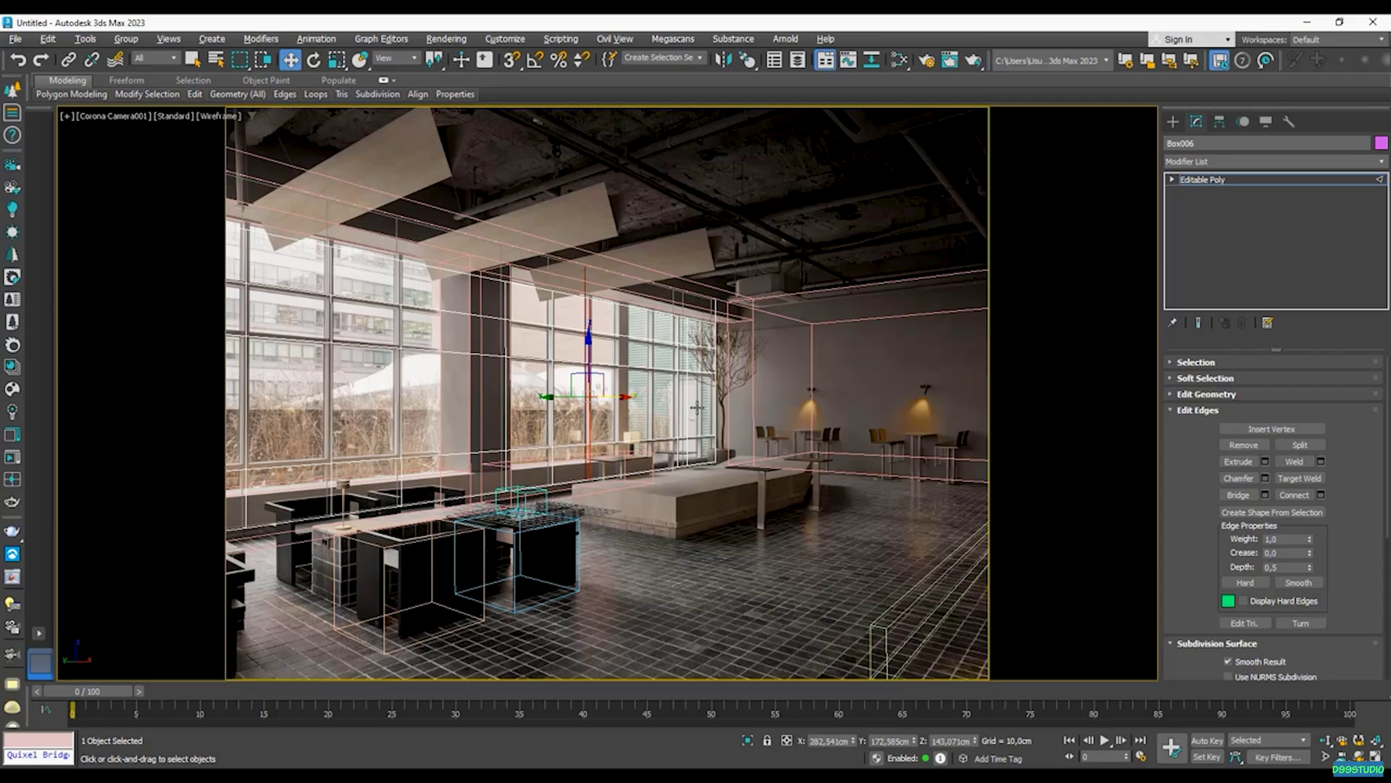
left_click(687, 405)
left_click(679, 400)
left_click_drag(700, 398, 673, 400)
left_click(688, 424)
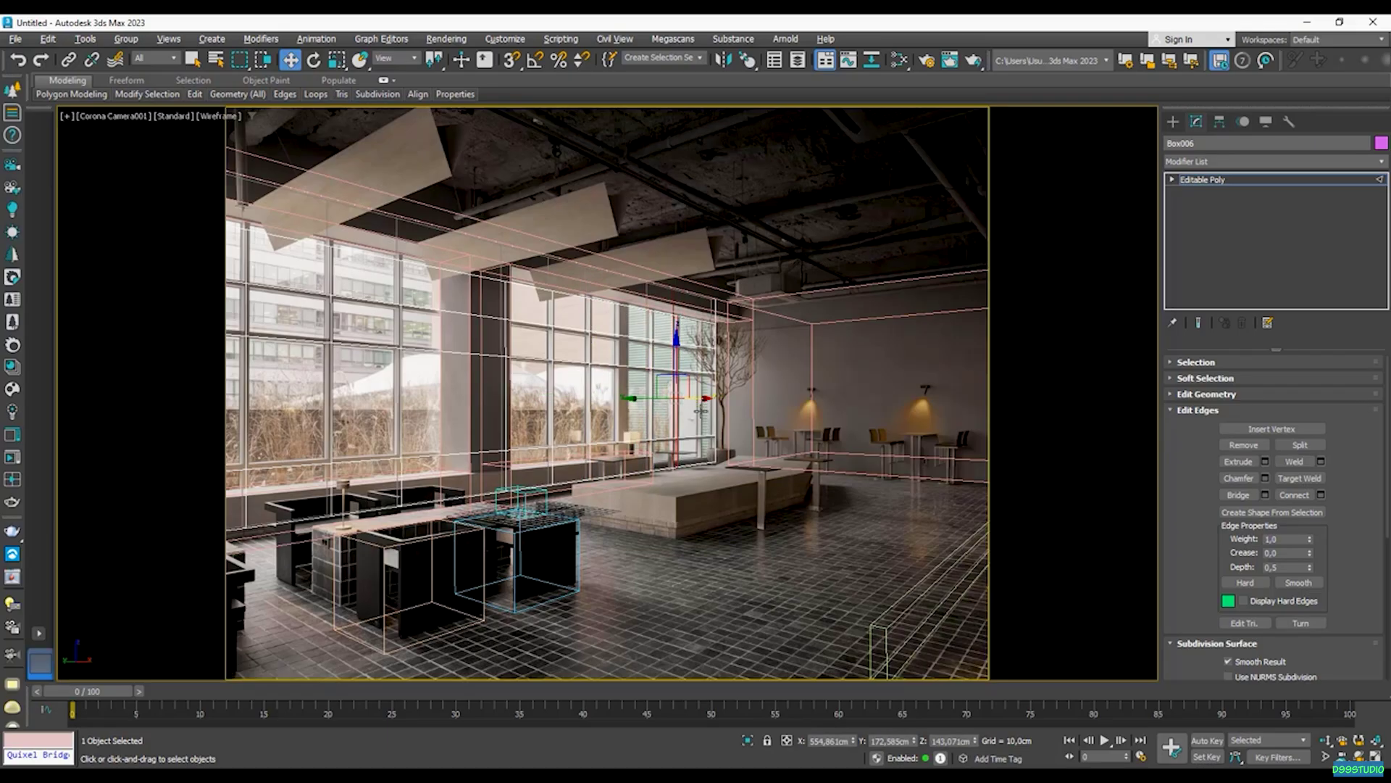
- Create a spline shape from all the window panel's edges and delete the panel box
key("2")
key("F3")
key("2")
left_click_drag(790, 593, 143, 204)
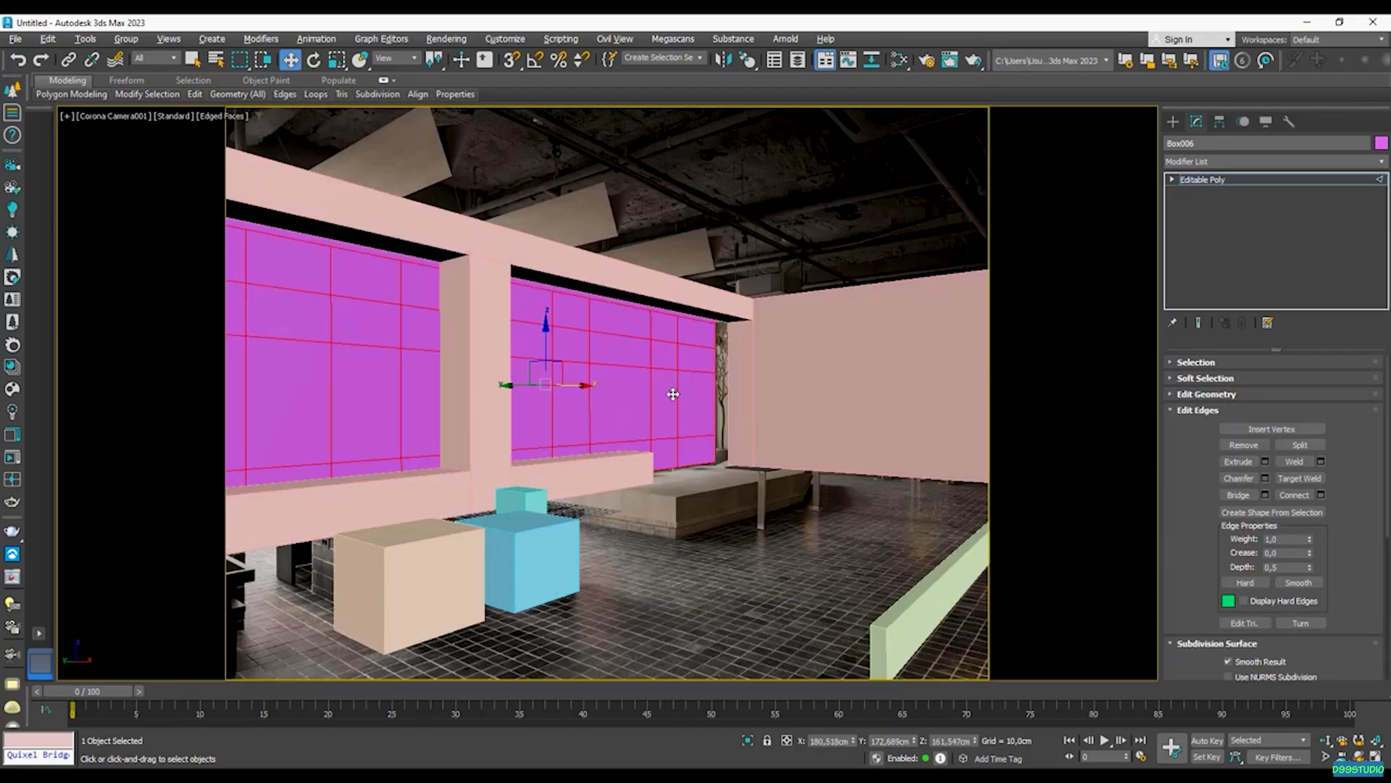
left_click(1272, 512)
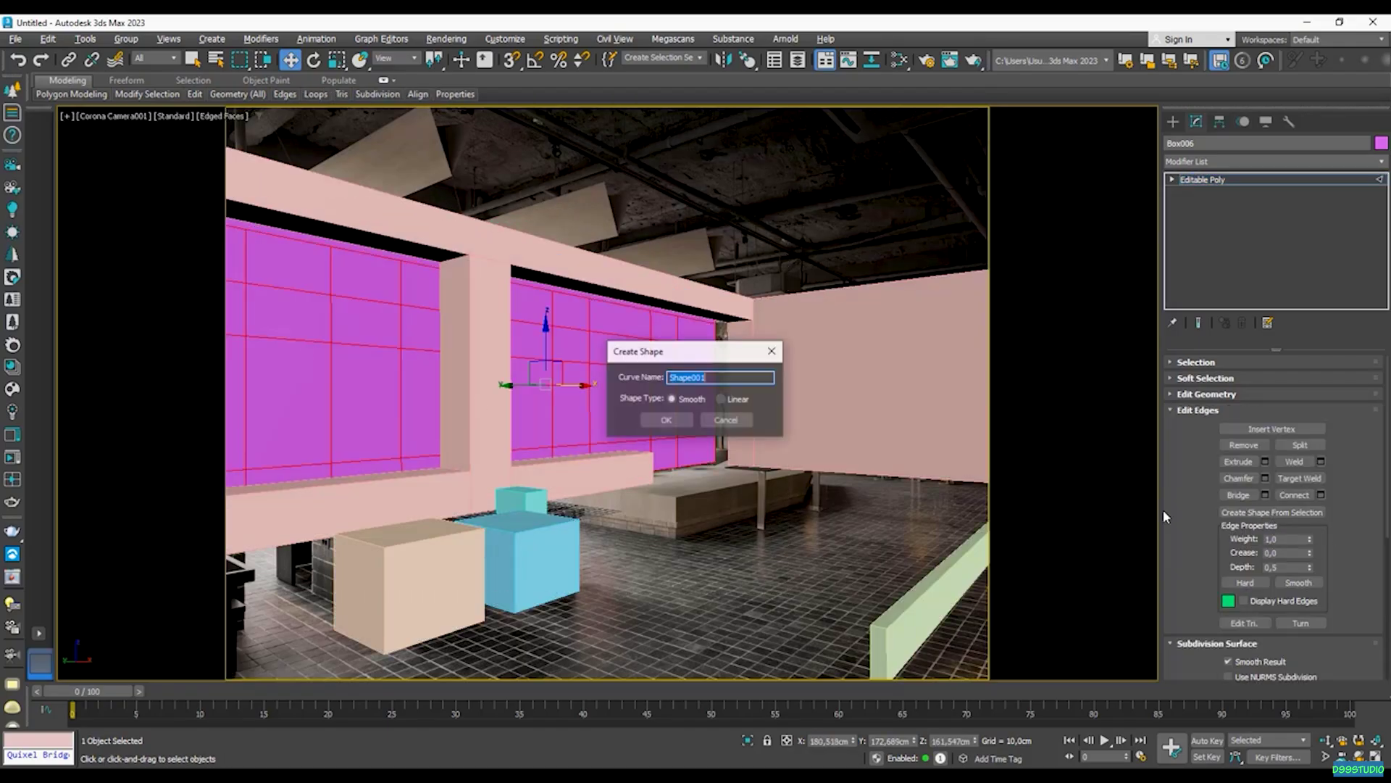
left_click(666, 421)
key("2")
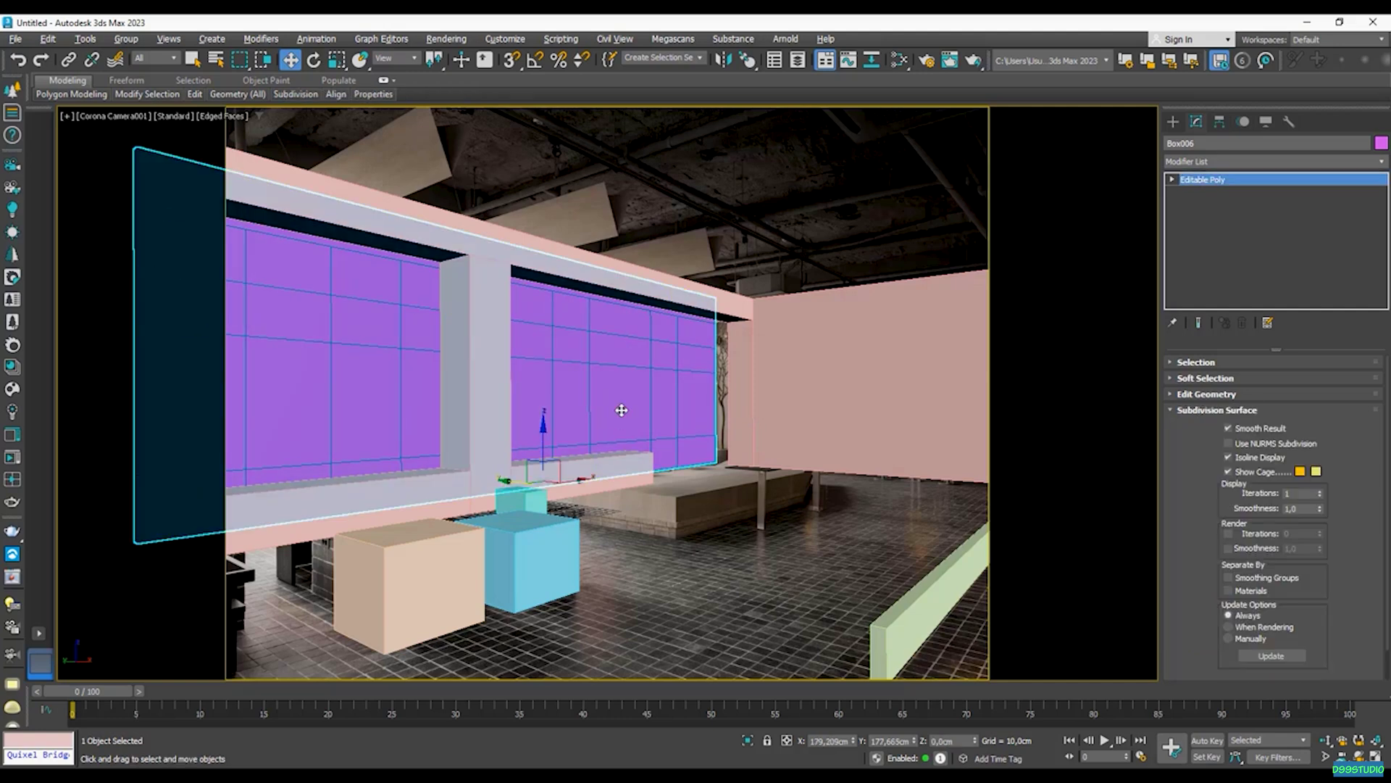
key("Delete")
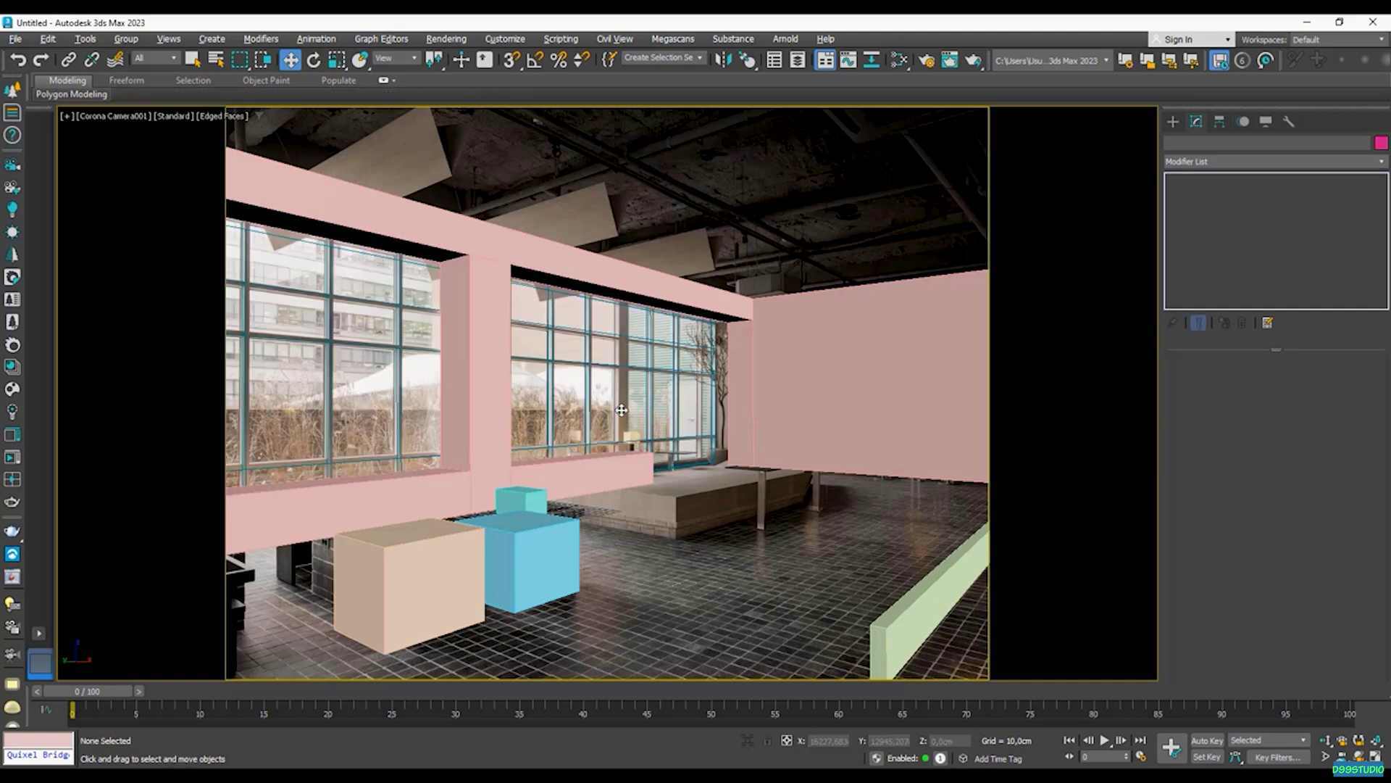
- Make the window frame spline visible in renderer and viewport with a rectangular cross-section, and compare it with the photo
left_click(608, 375)
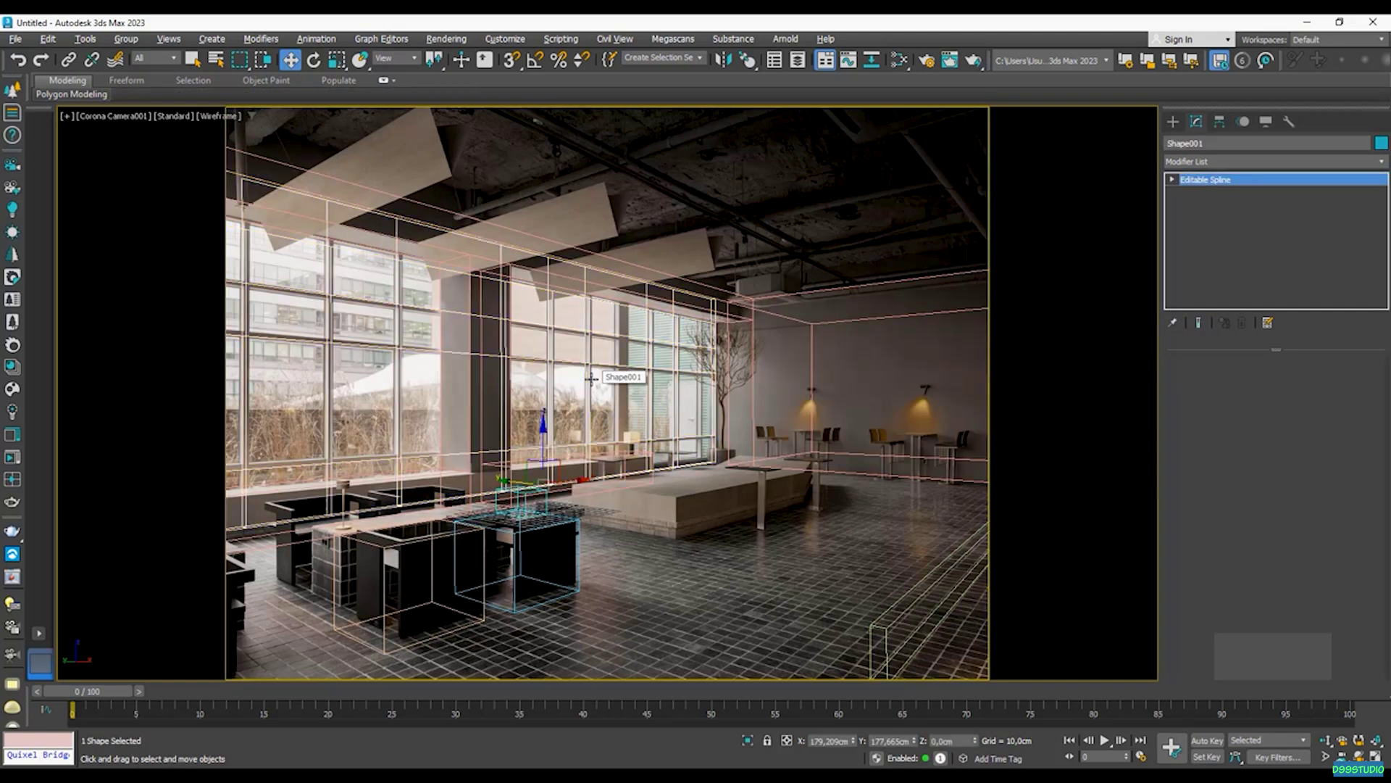
left_click(1189, 362)
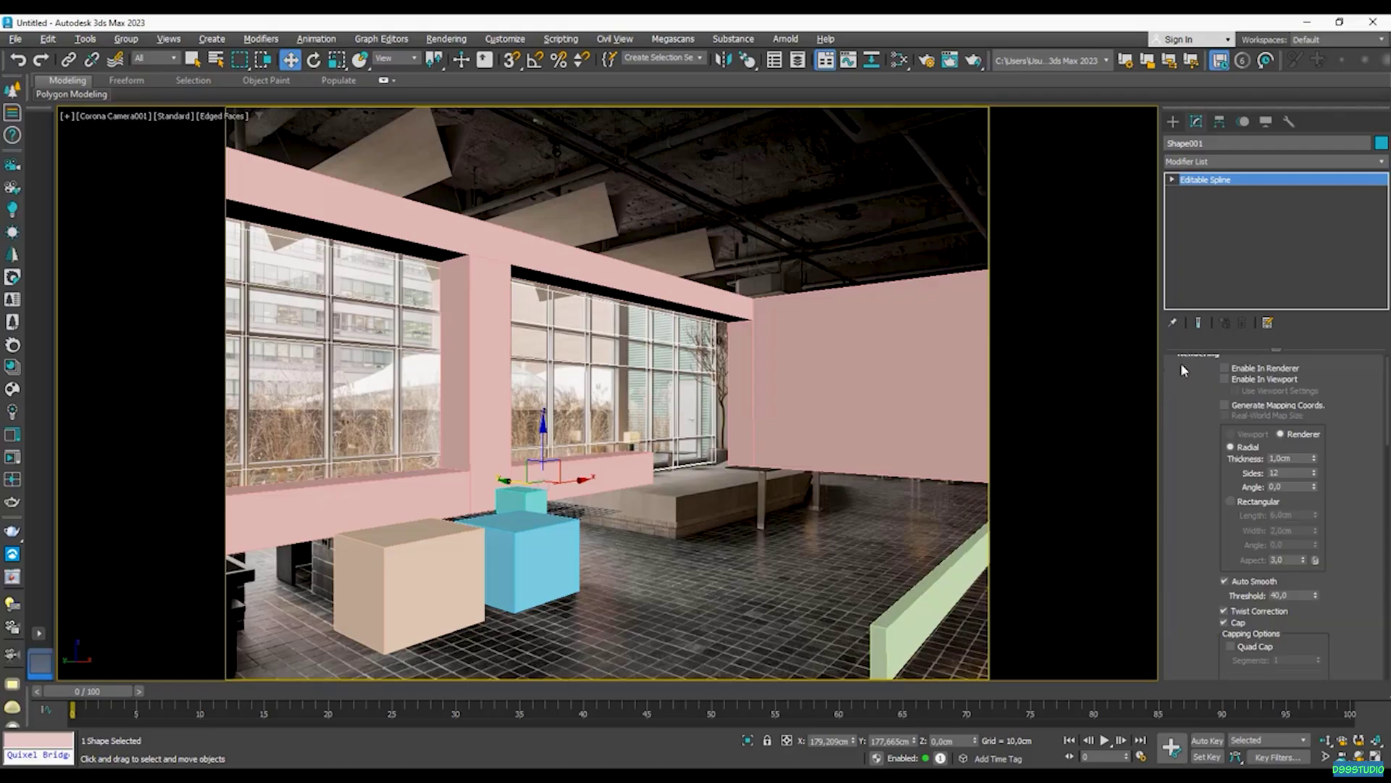
left_click(1226, 368)
left_click(1225, 379)
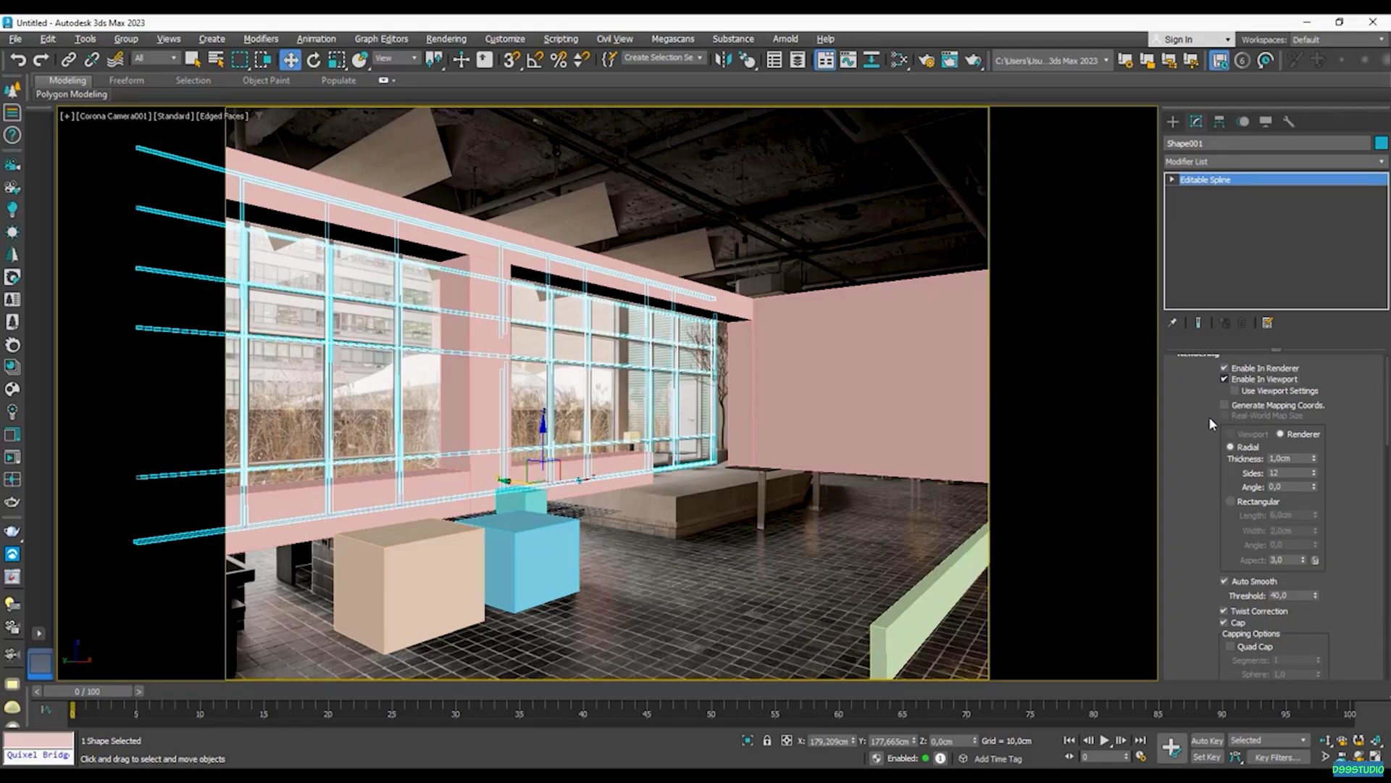
left_click(1230, 501)
key("F3")
key("F3")
left_click(787, 519)
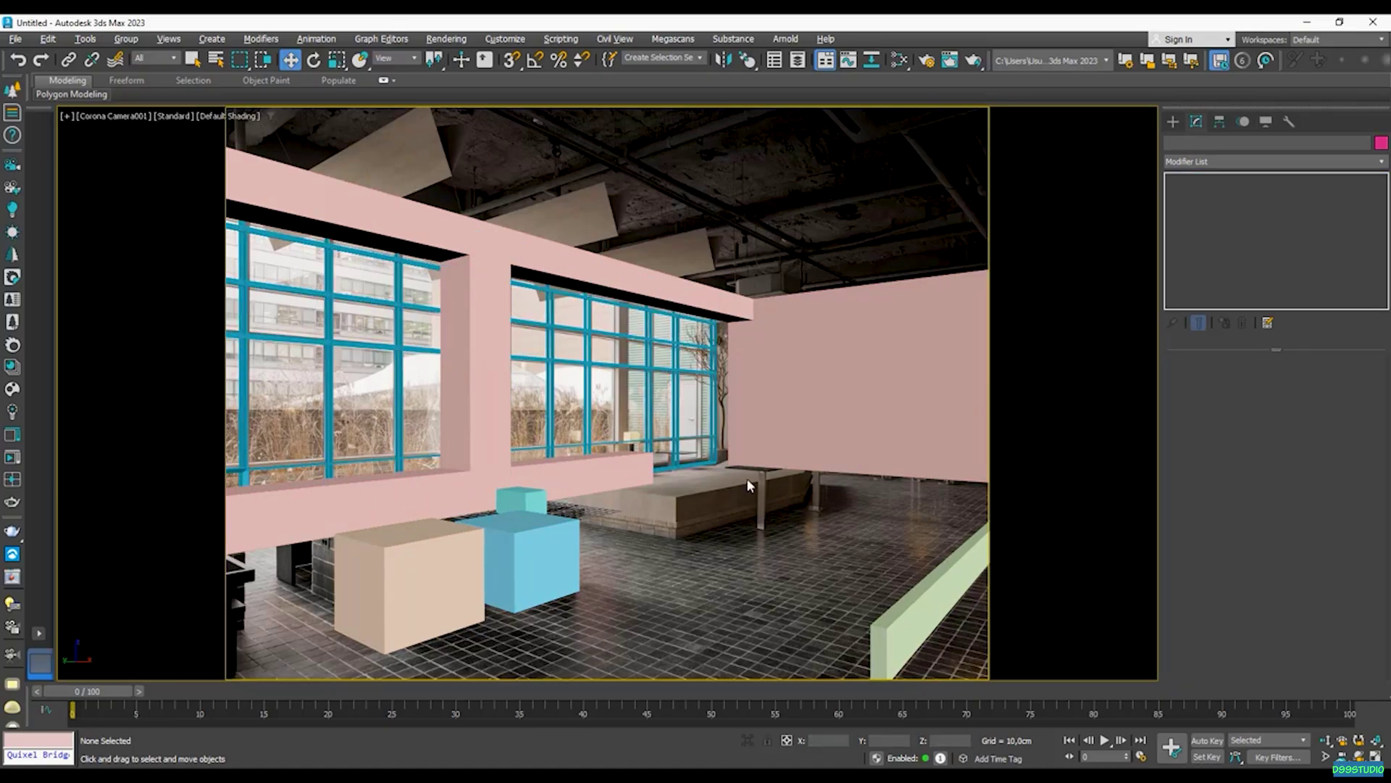
- Delete the duplicate outer layer of segments from the window frame spline, keeping the layer facing the room
left_click(651, 414)
key("alt+w")
middle_click(856, 292)
key("alt+w")
middle_click_drag(857, 299, 877, 330, "alt")
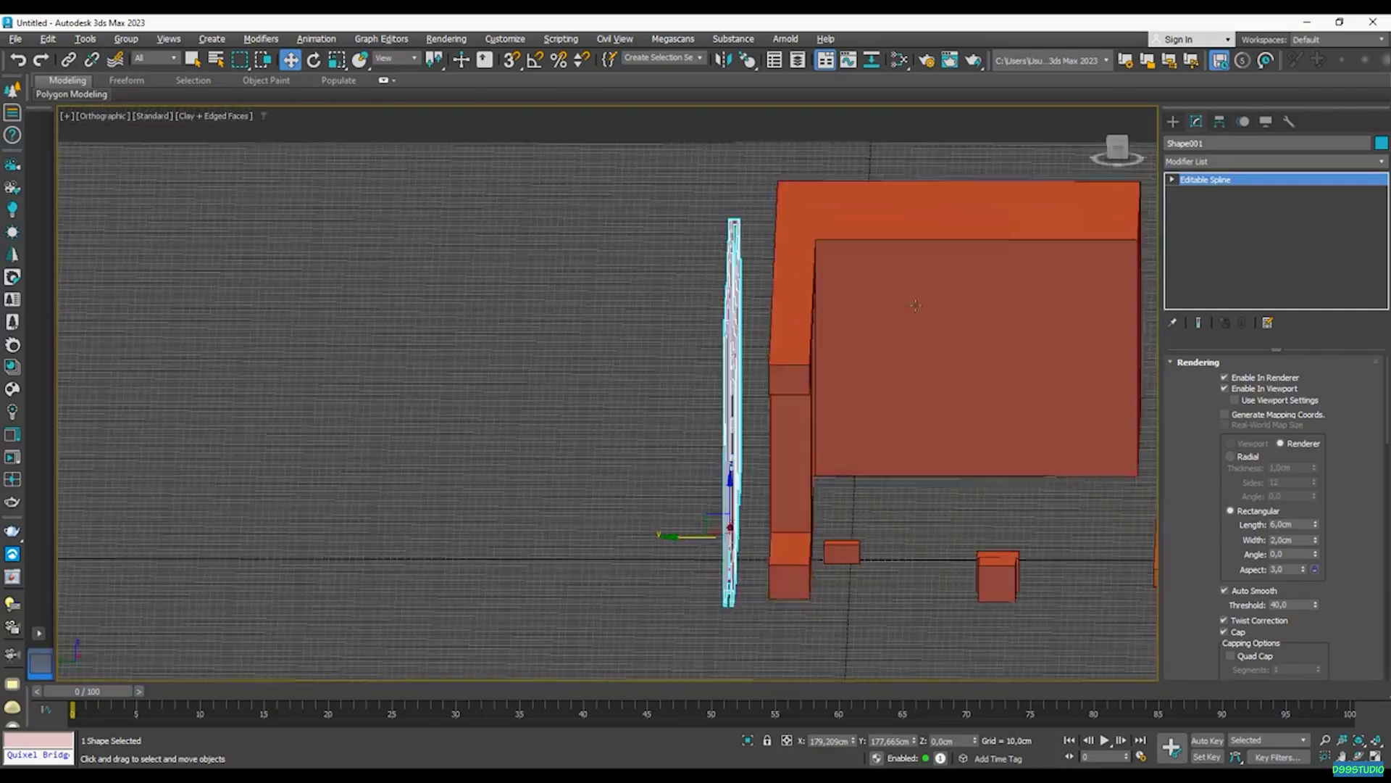
left_click(1117, 149)
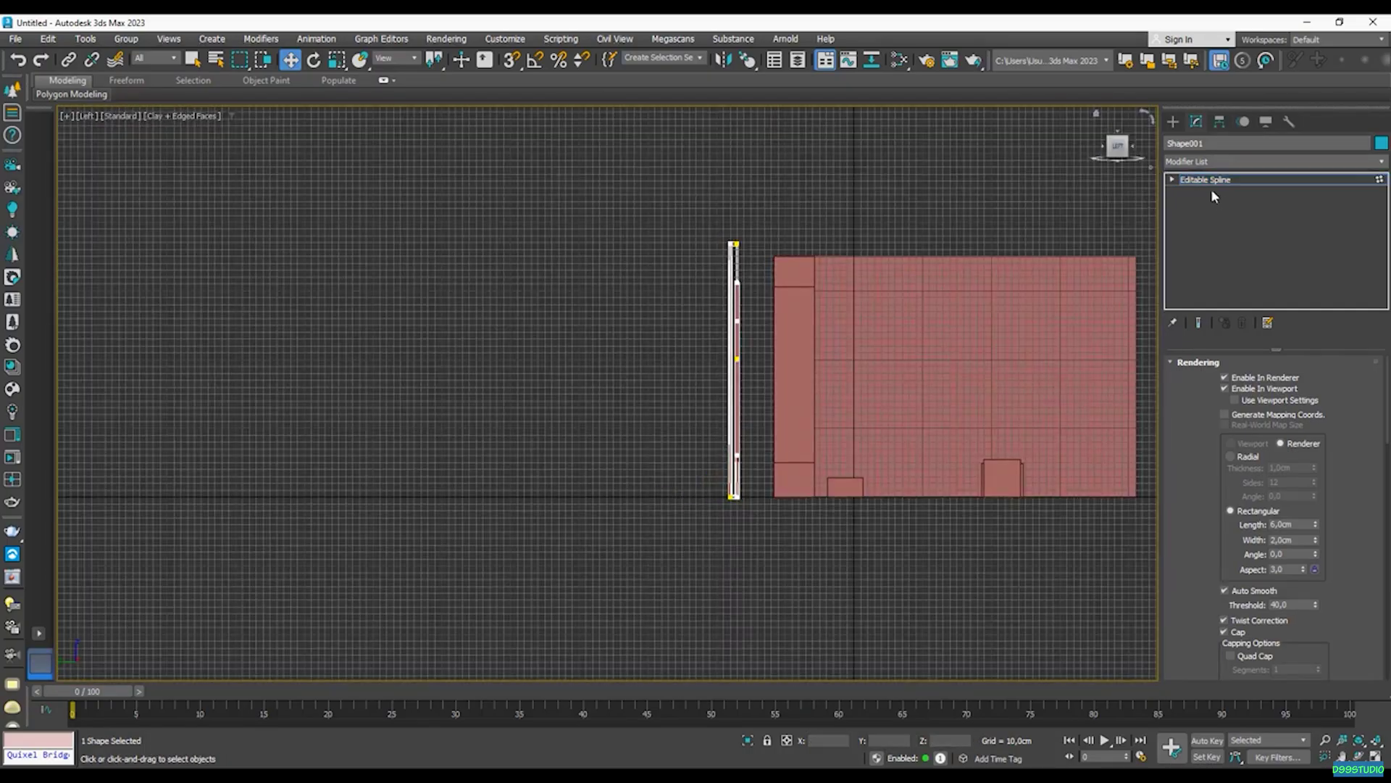
left_click(1173, 179)
left_click(1204, 204)
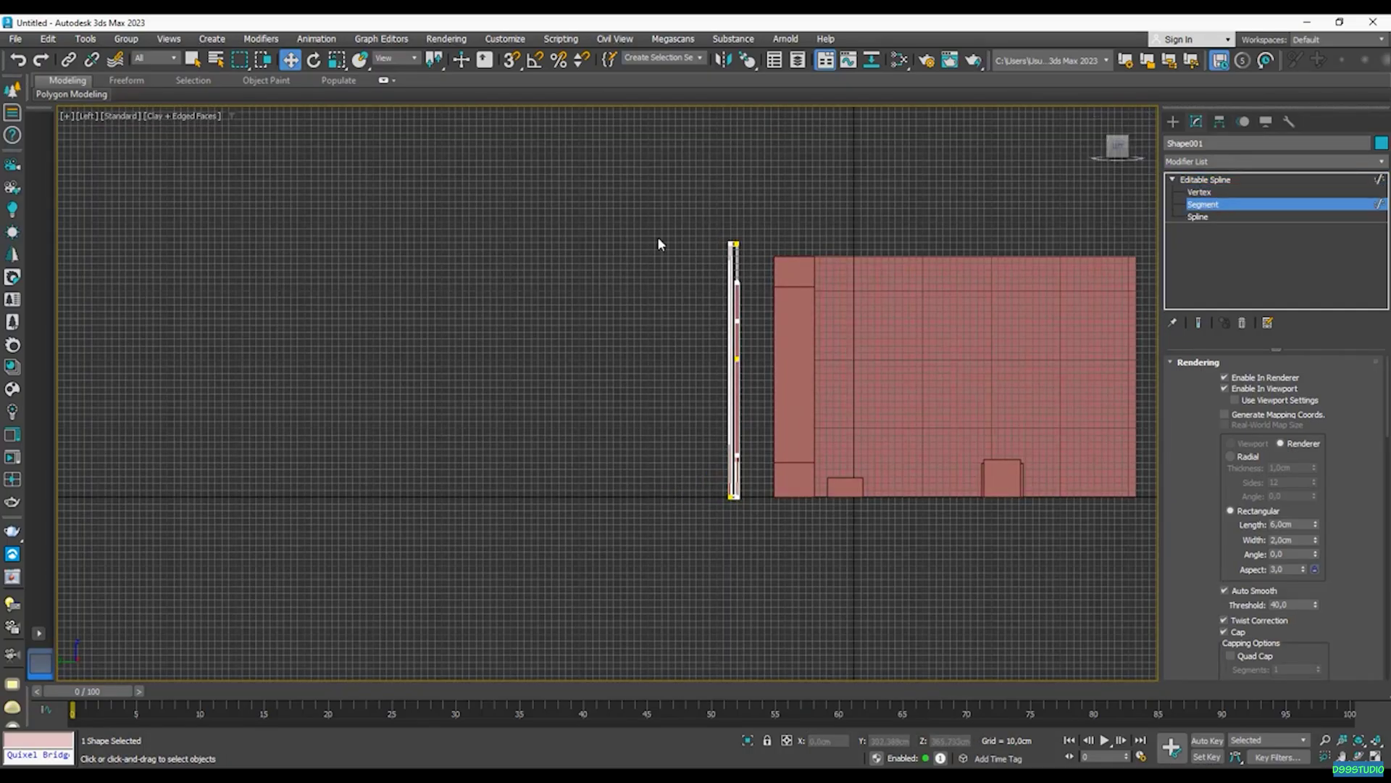
left_click_drag(738, 561, 733, 555)
middle_click_drag(719, 290, 721, 342, "alt")
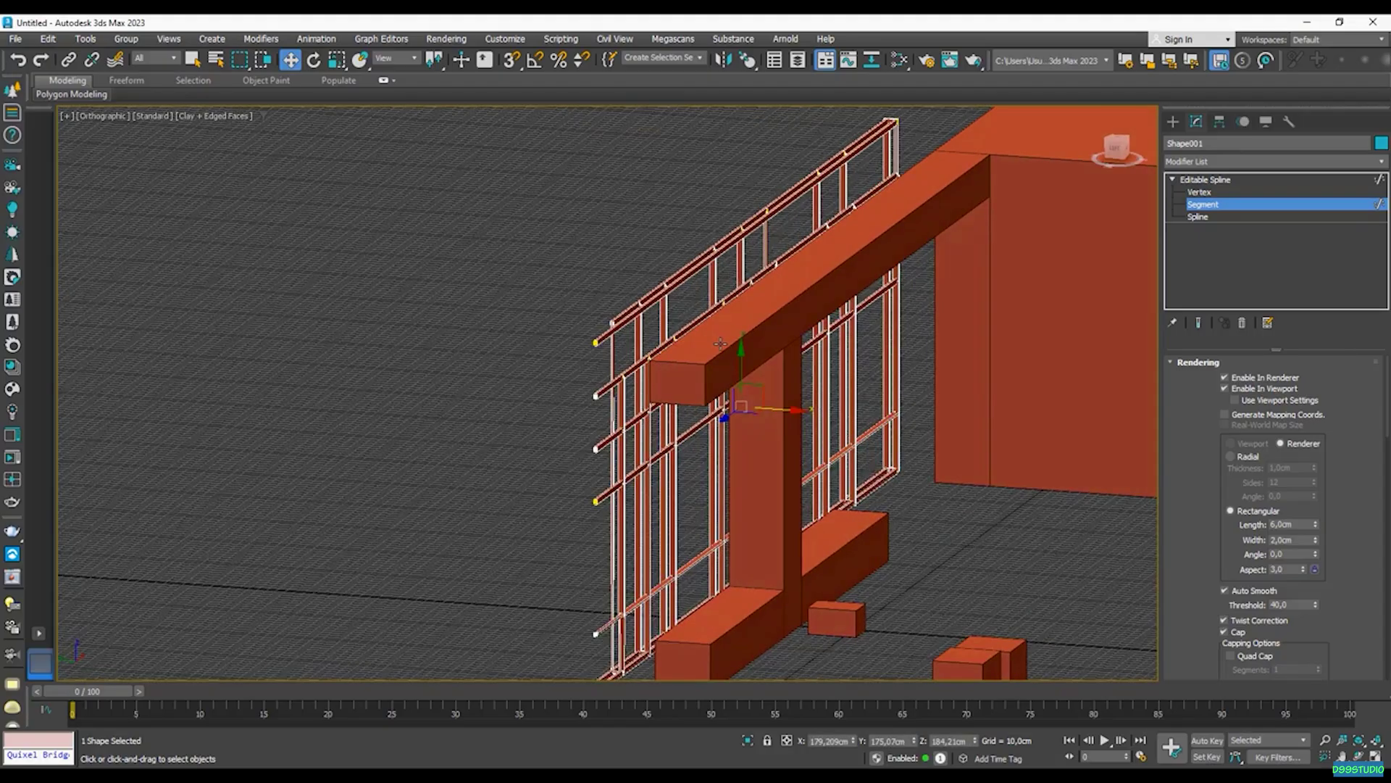
key("Delete")
key("2")
- Set the frame spline's rectangular width to 5 cm while viewing it through the camera
mouse_move(842, 382)
middle_mouse_down("alt")
mouse_move(816, 362)
mouse_move(820, 375)
middle_mouse_up("alt")
key("c")
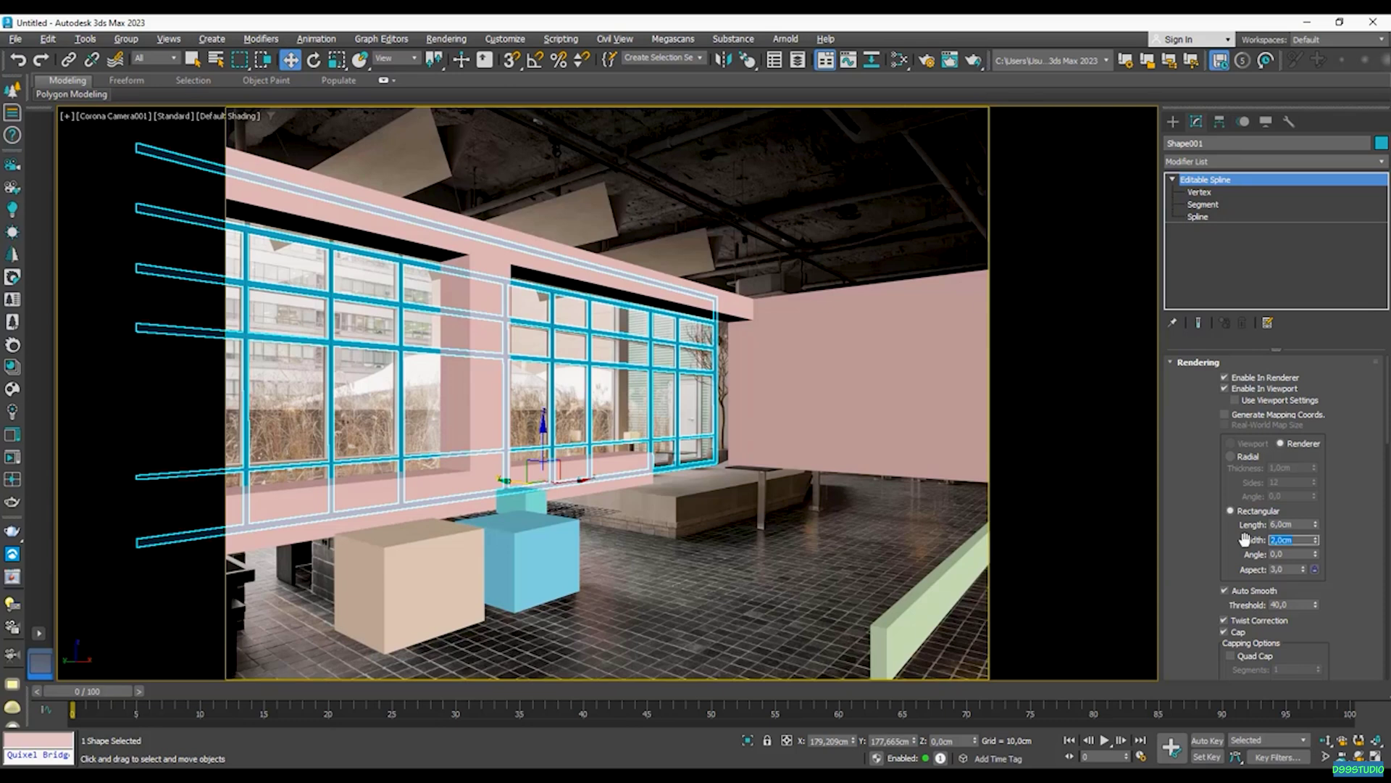
type("5")
key("Return")
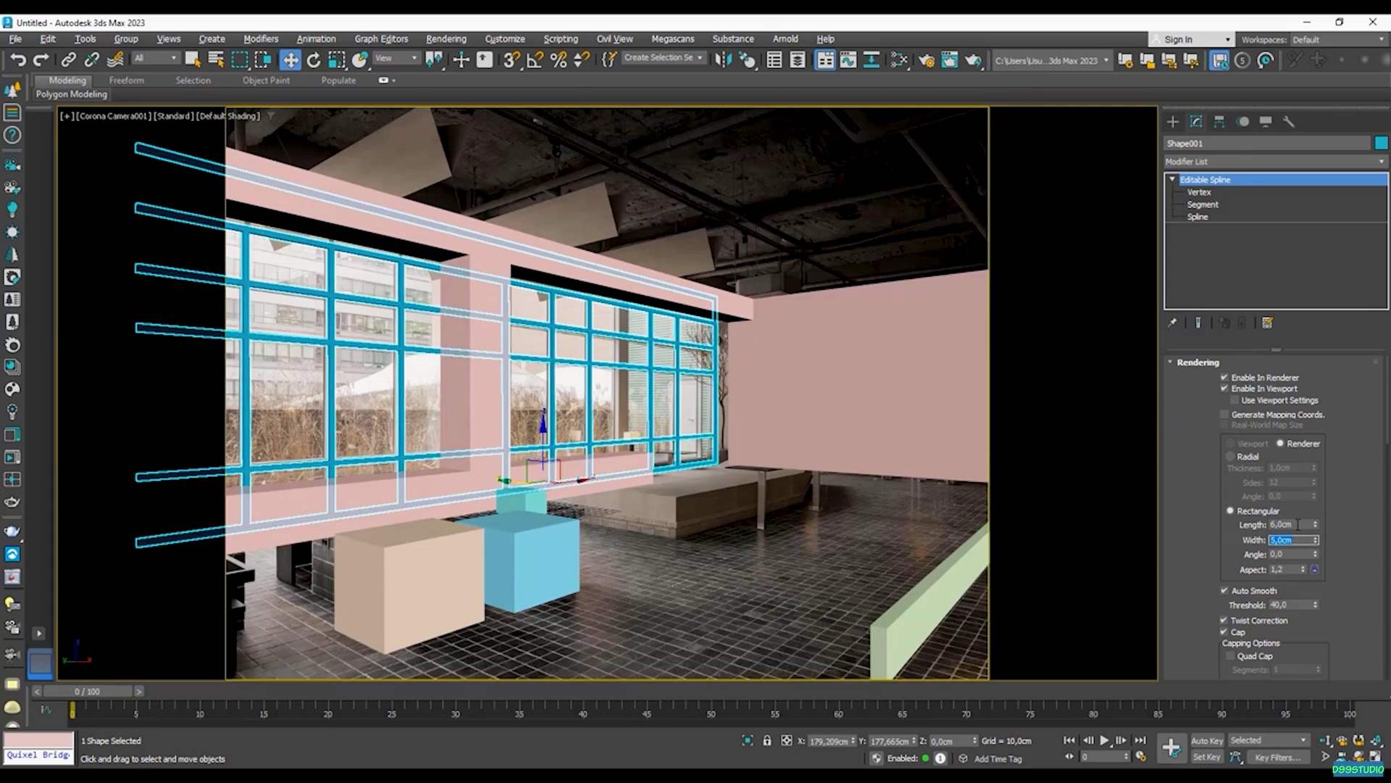
- Set the window frame spline's rectangular width to 6 cm and deselect it
type("6")
key("Return")
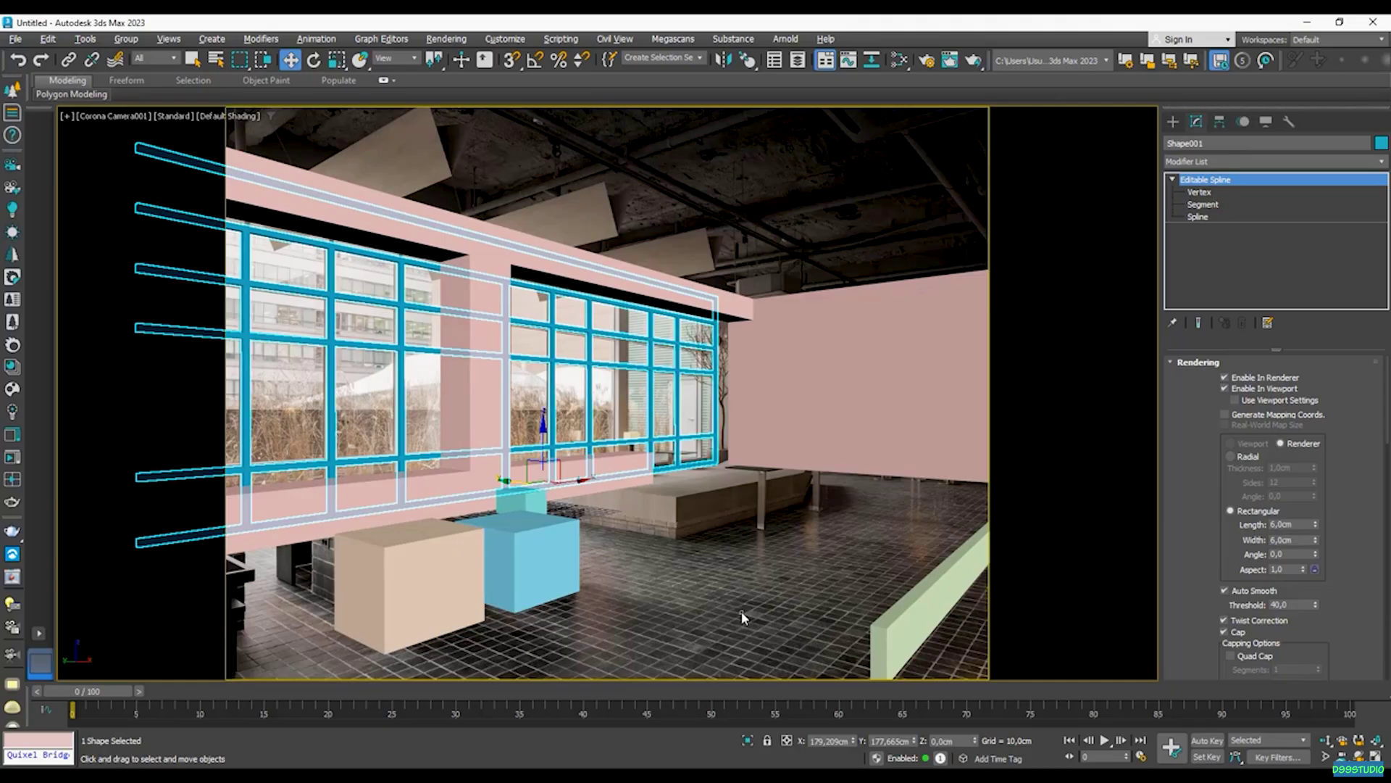
left_click(741, 611)
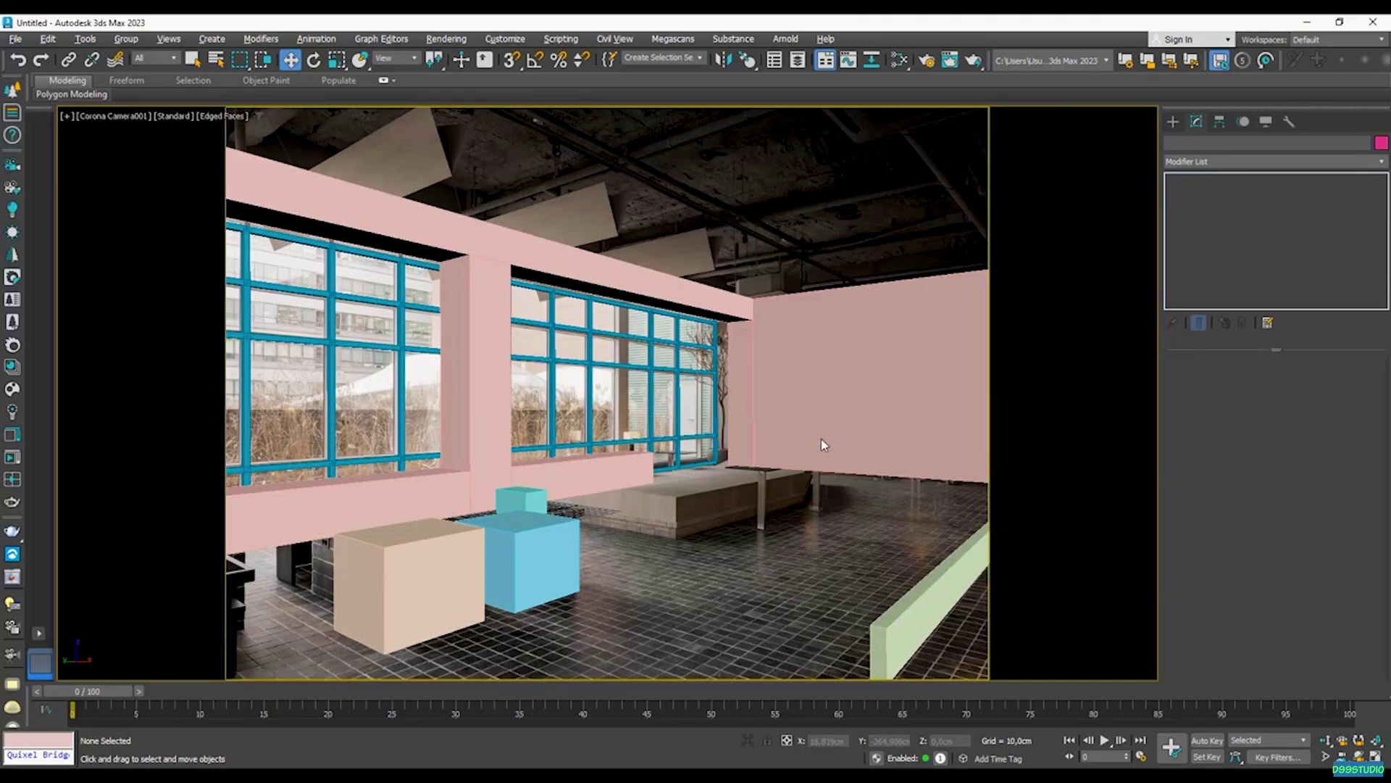
- Build the ceiling as an AutoGrid box along the back wall's upper edge, about 571 by 22 cm, extruded about 1143 cm across the room
left_click(841, 297)
left_click(1173, 122)
left_click(1087, 217)
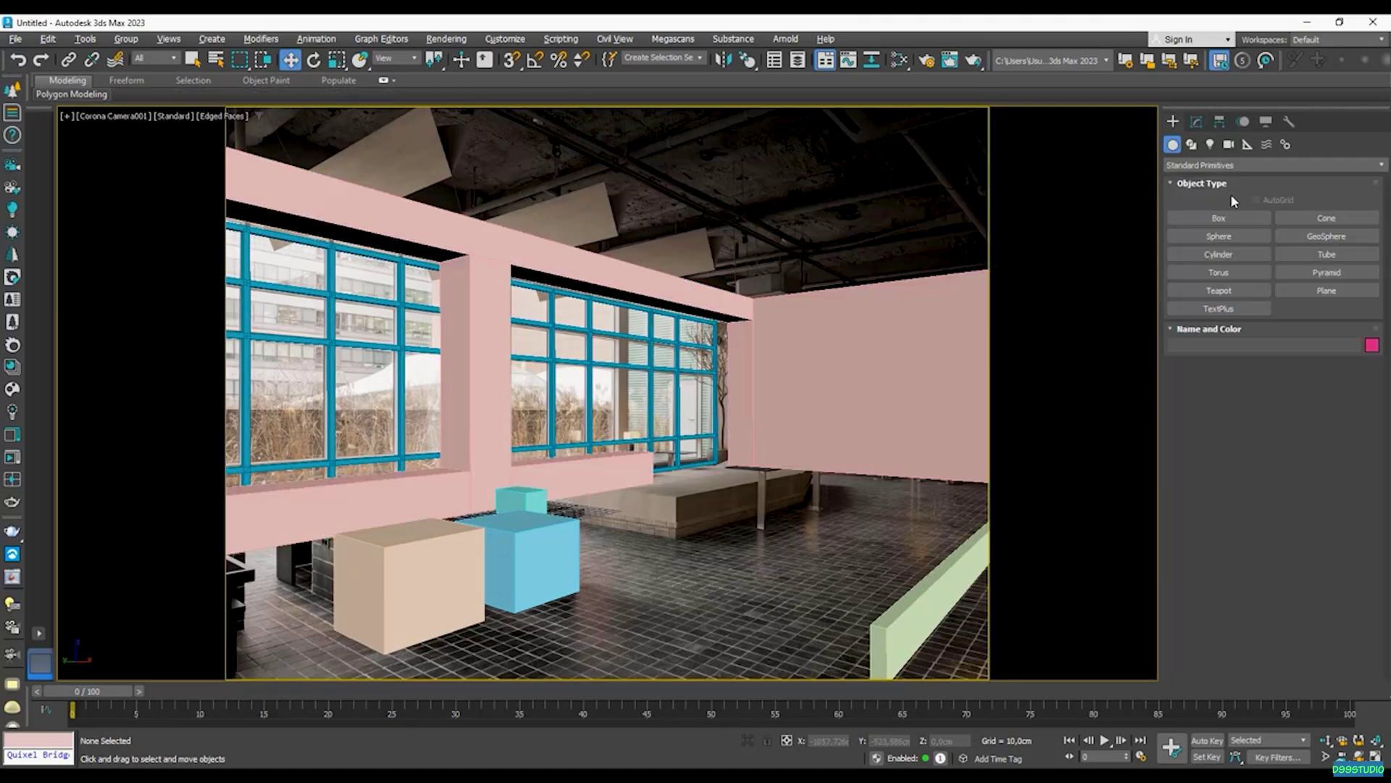
left_click(1220, 219)
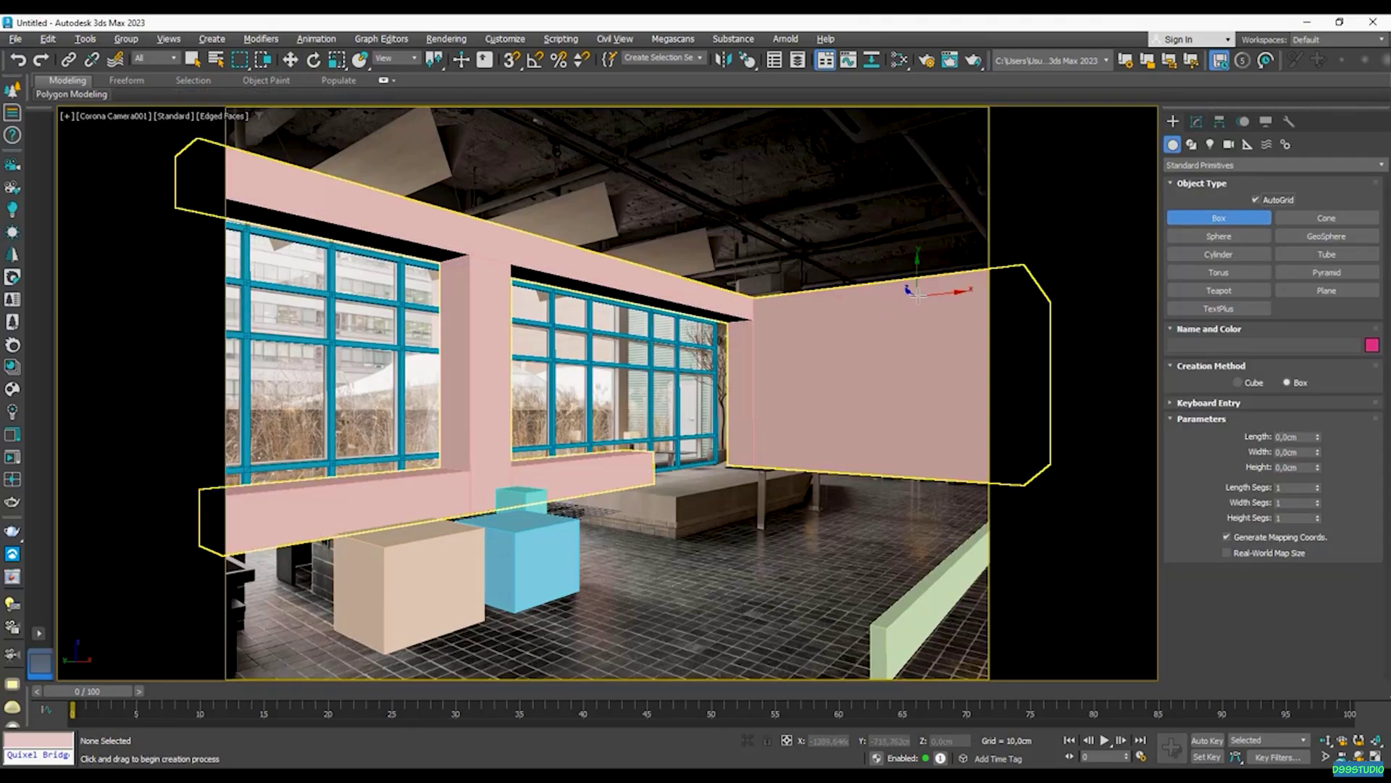
left_click(1257, 201)
left_click_drag(1008, 277, 712, 307)
left_click(12, 103)
key("w")
- Draw a box over the low platform in the photo, about 309 cm by 132 cm and 24 cm high
left_click(1188, 222)
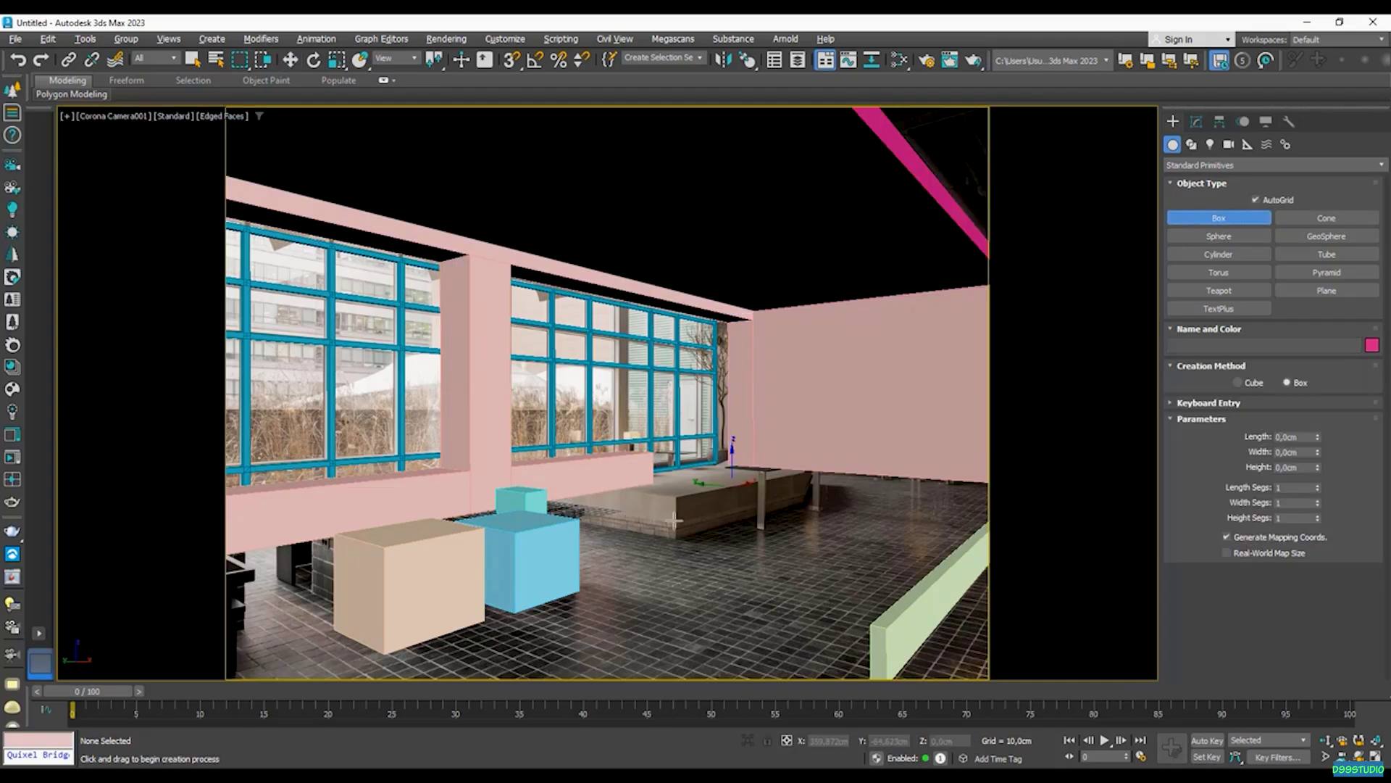
key("F3")
left_click_drag(676, 539, 718, 493)
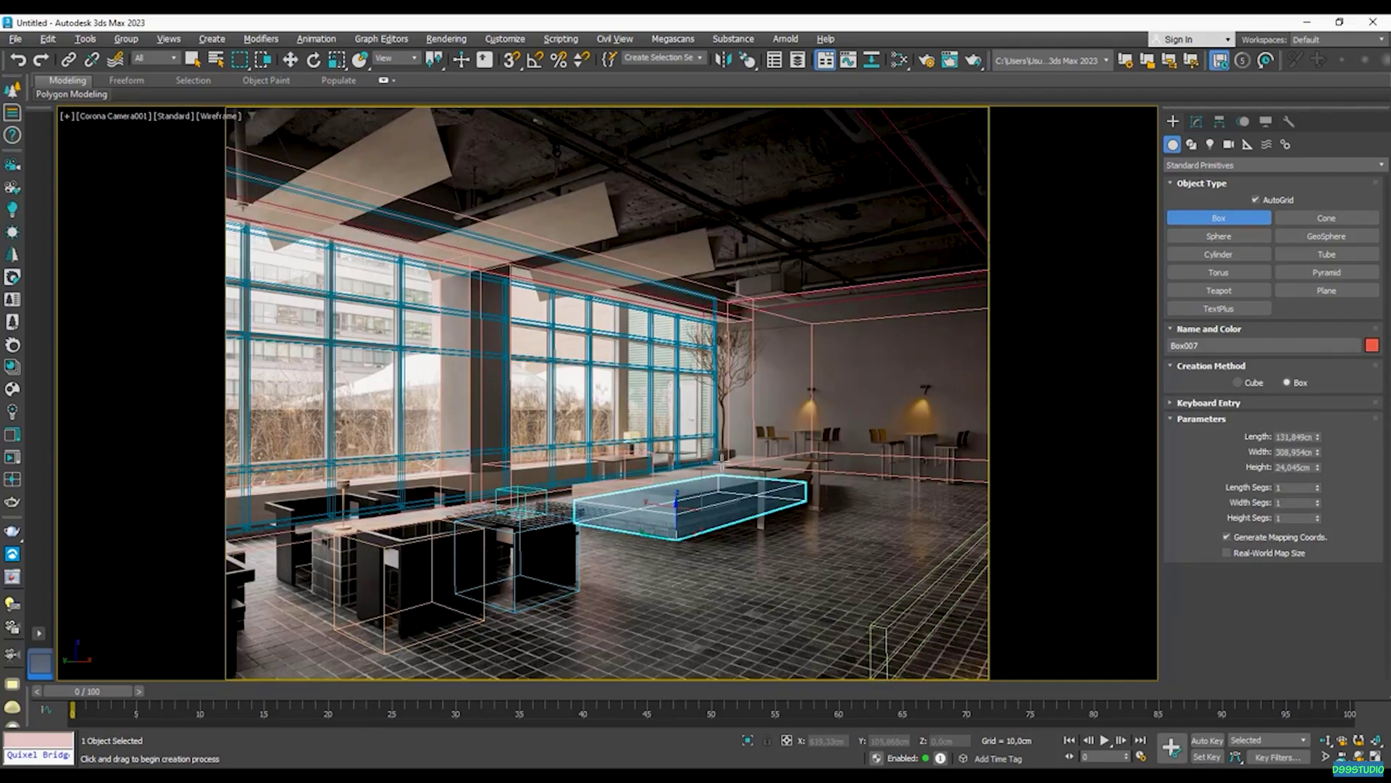
left_click(777, 480)
- Convert the platform box to Editable Poly and delete its end face nearest the back wall
right_click(777, 480)
right_click(782, 479)
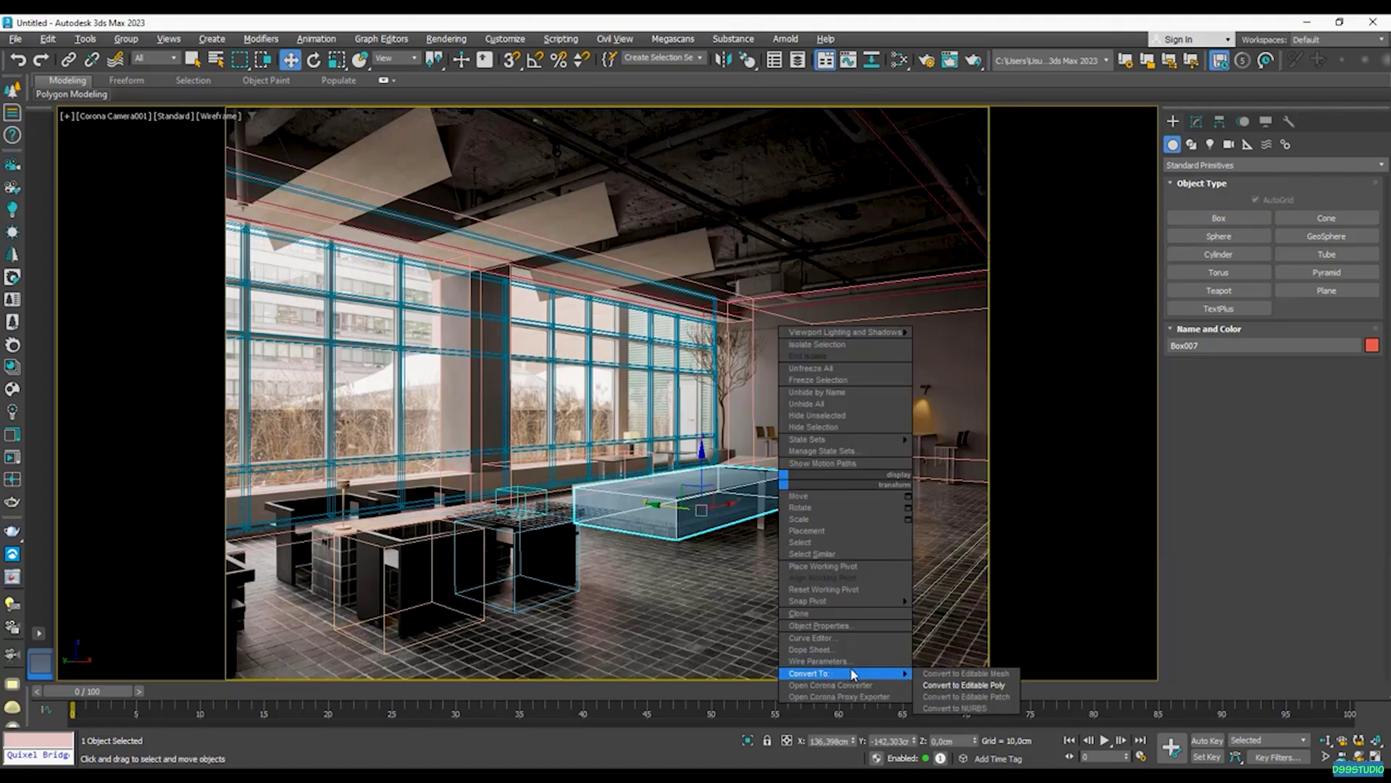
left_click(964, 685)
key("alt+w")
middle_click(895, 331)
key("alt+w")
middle_click_drag(895, 333, 565, 355, "alt")
middle_click_drag(841, 428, 715, 406, "alt")
scroll(715, 412, "up", 4)
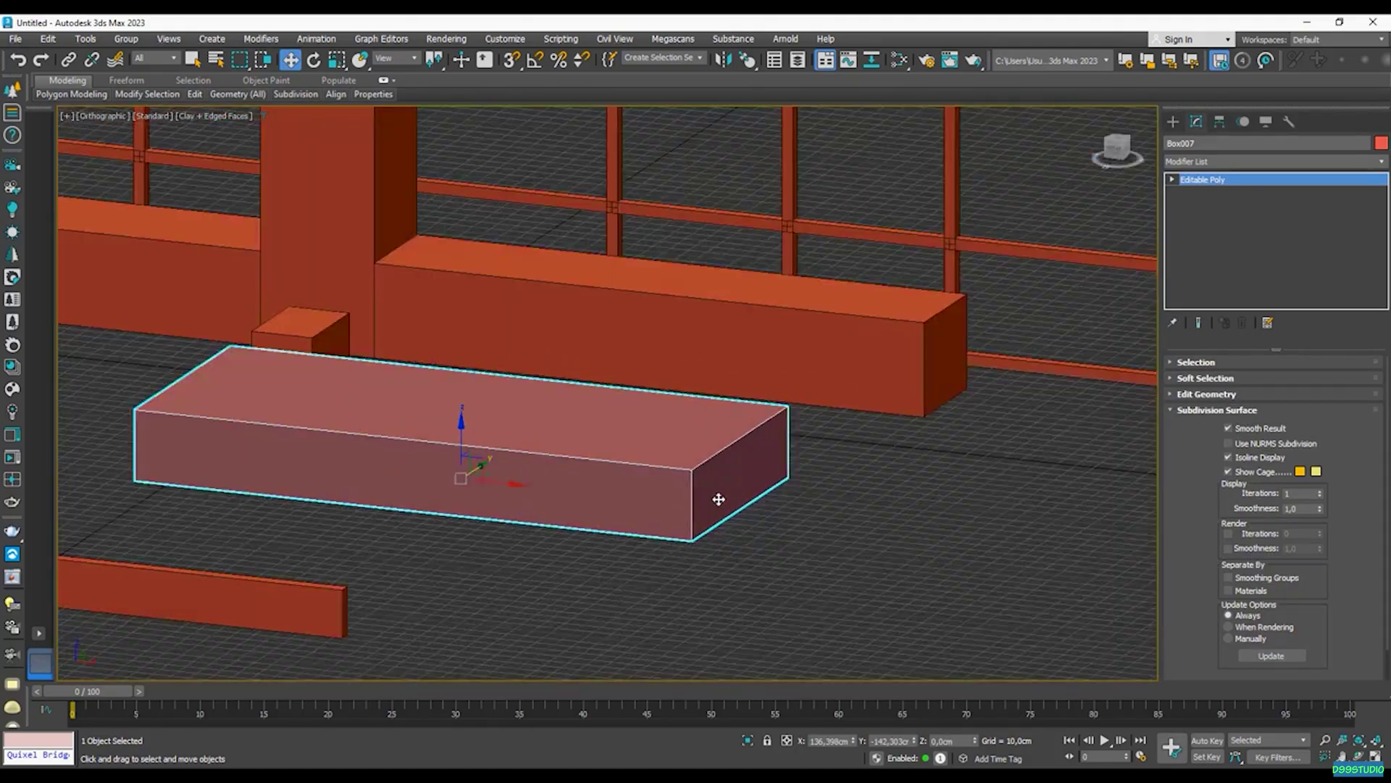
key("4")
left_click(779, 493)
key("Delete")
- Extend the platform's open border into a new section and shift it sideways so the section runs at an angle
key("3")
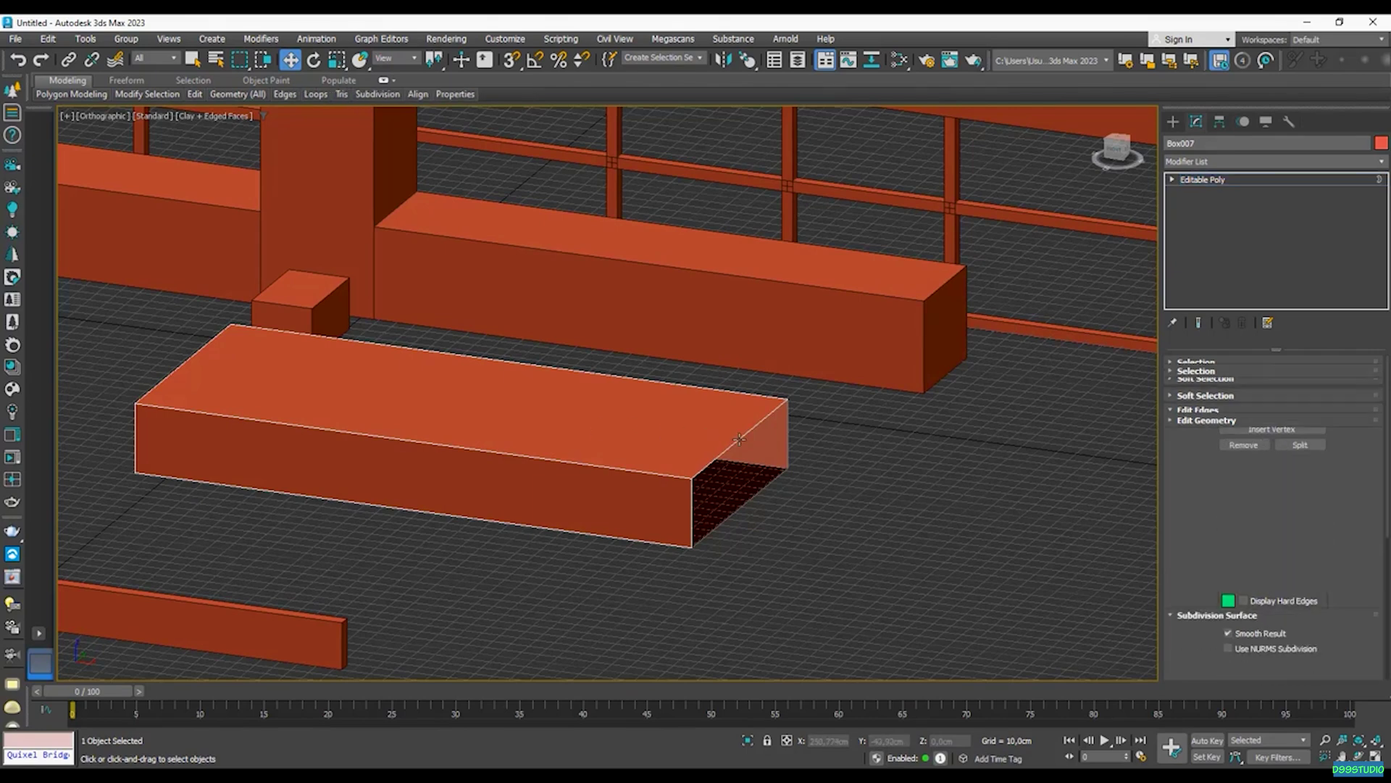
left_click(743, 442)
left_click_drag(794, 481, 974, 485, "shift")
middle_click_drag(805, 506, 877, 502, "alt")
left_click_drag(882, 488, 818, 464)
middle_click_drag(941, 475, 898, 476, "alt")
left_click_drag(881, 471, 971, 424)
- Align the platform's open end with the photo through the camera and compare it in shaded and wireframe display
key("alt+w")
middle_click(918, 592)
key("alt+w")
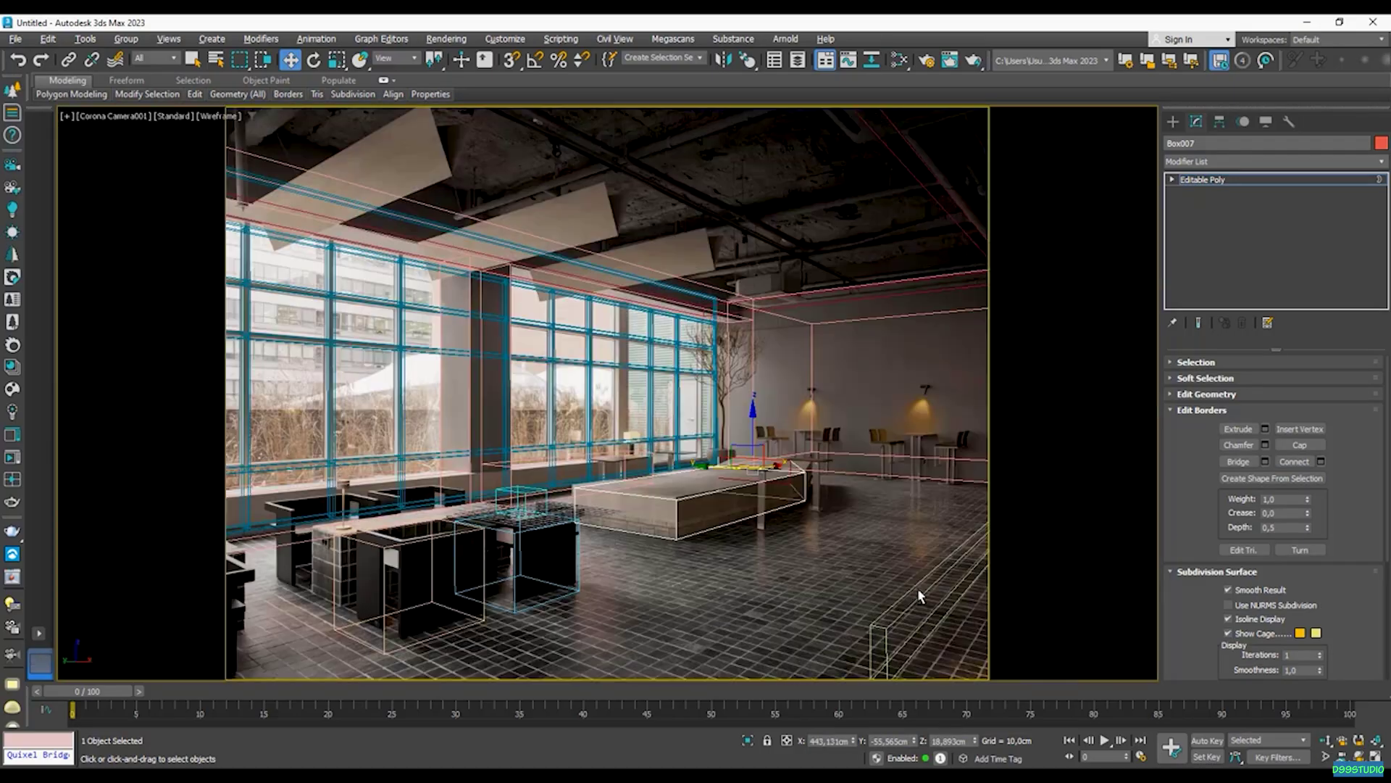
left_click_drag(711, 466, 780, 470)
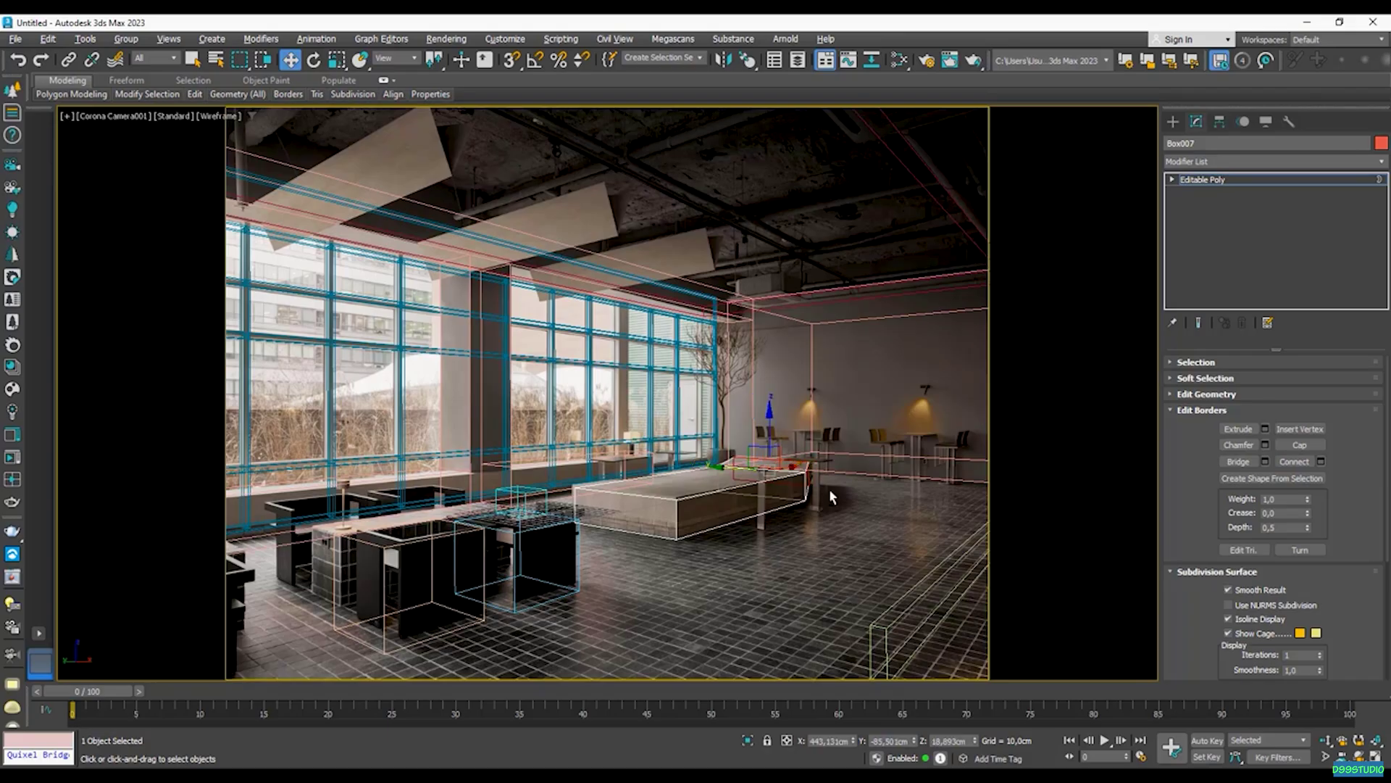
key("alt+w")
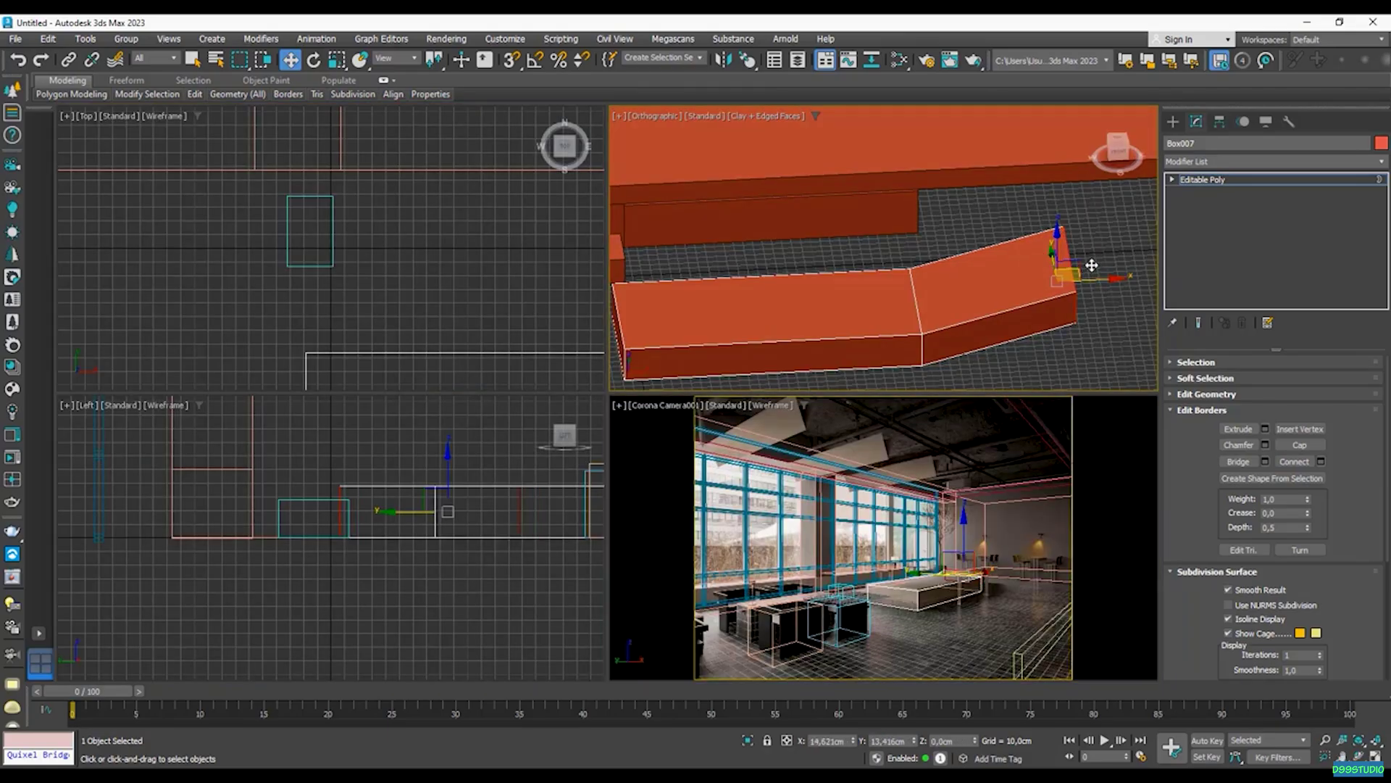
key("alt+w")
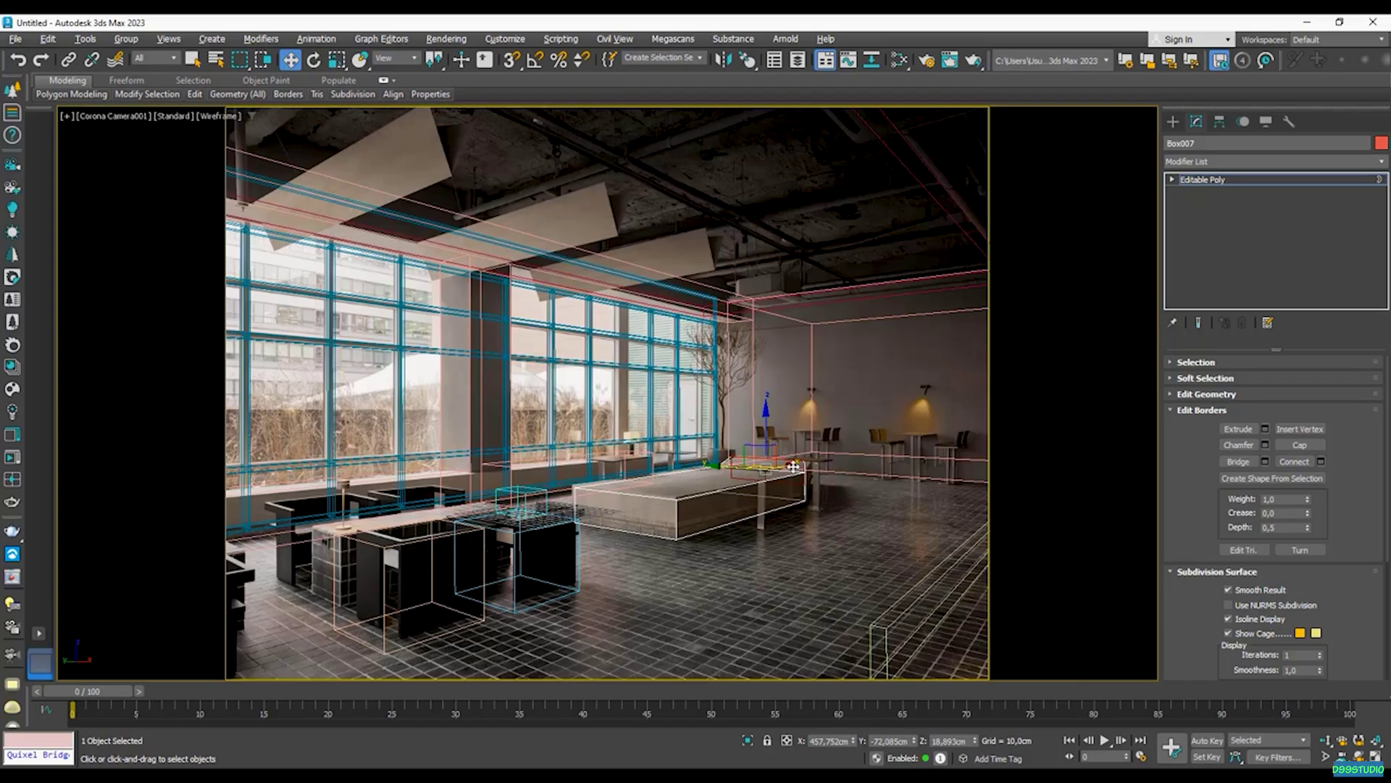
key("alt+w")
key("3")
left_click(968, 621)
key("F3")
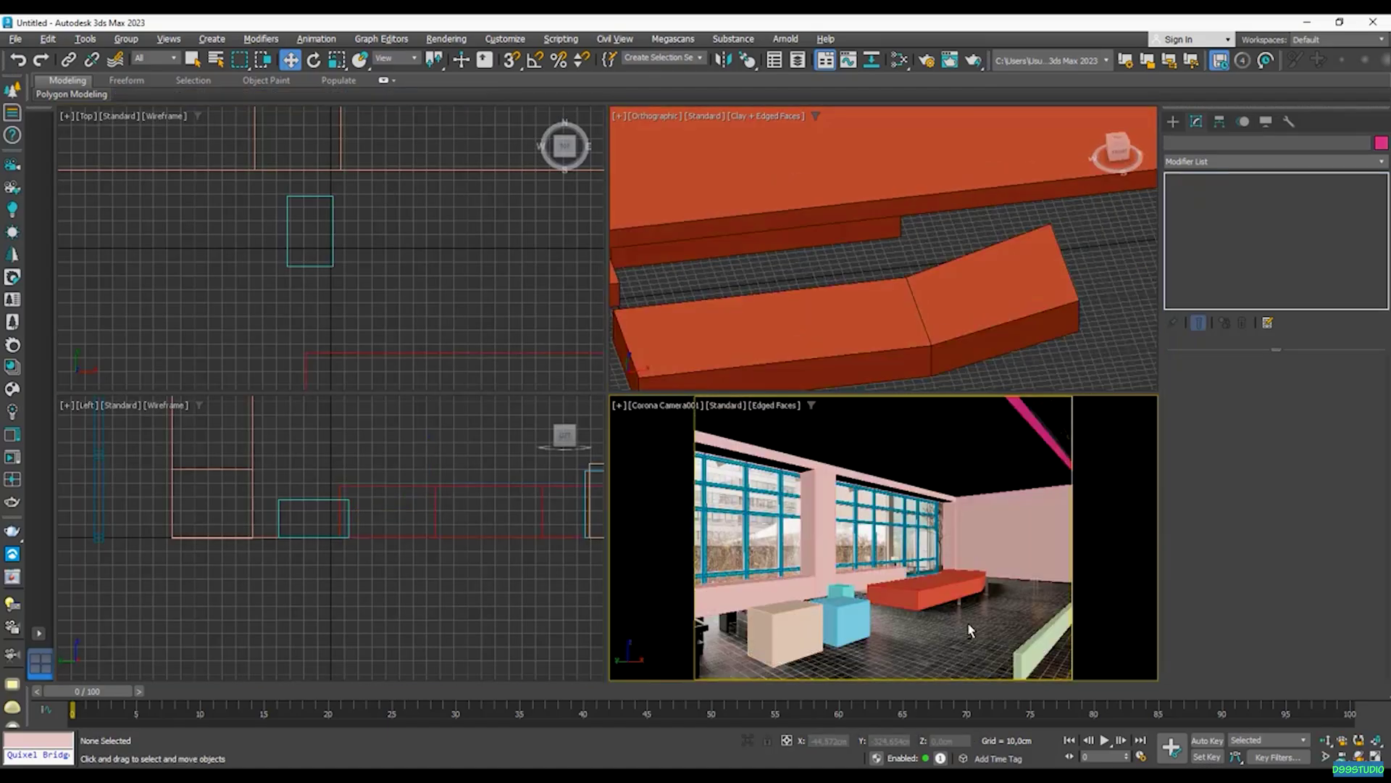
key("alt+w")
key("F3")
- Slice the platform element horizontally with a slice plane at a height of about 16.4 cm
left_click(713, 516)
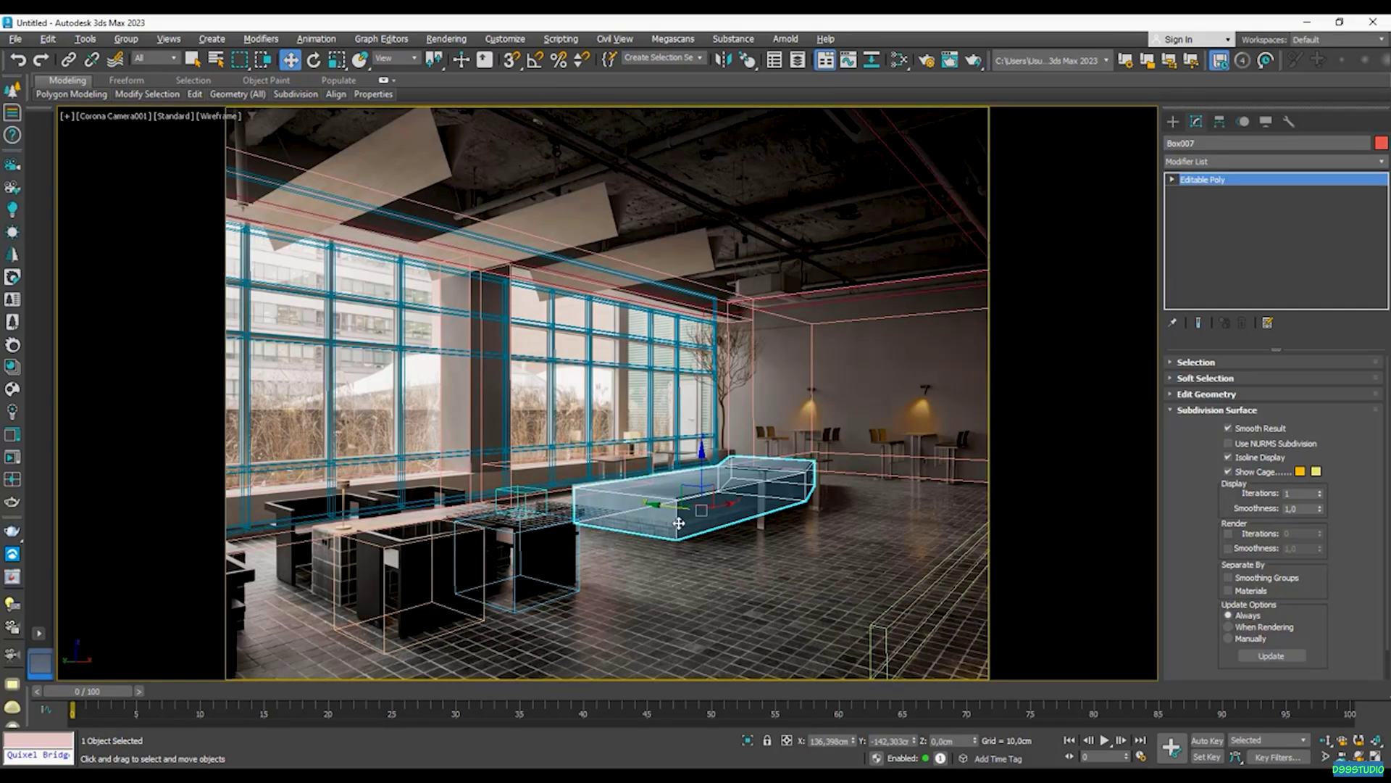
key("5")
left_click(688, 524)
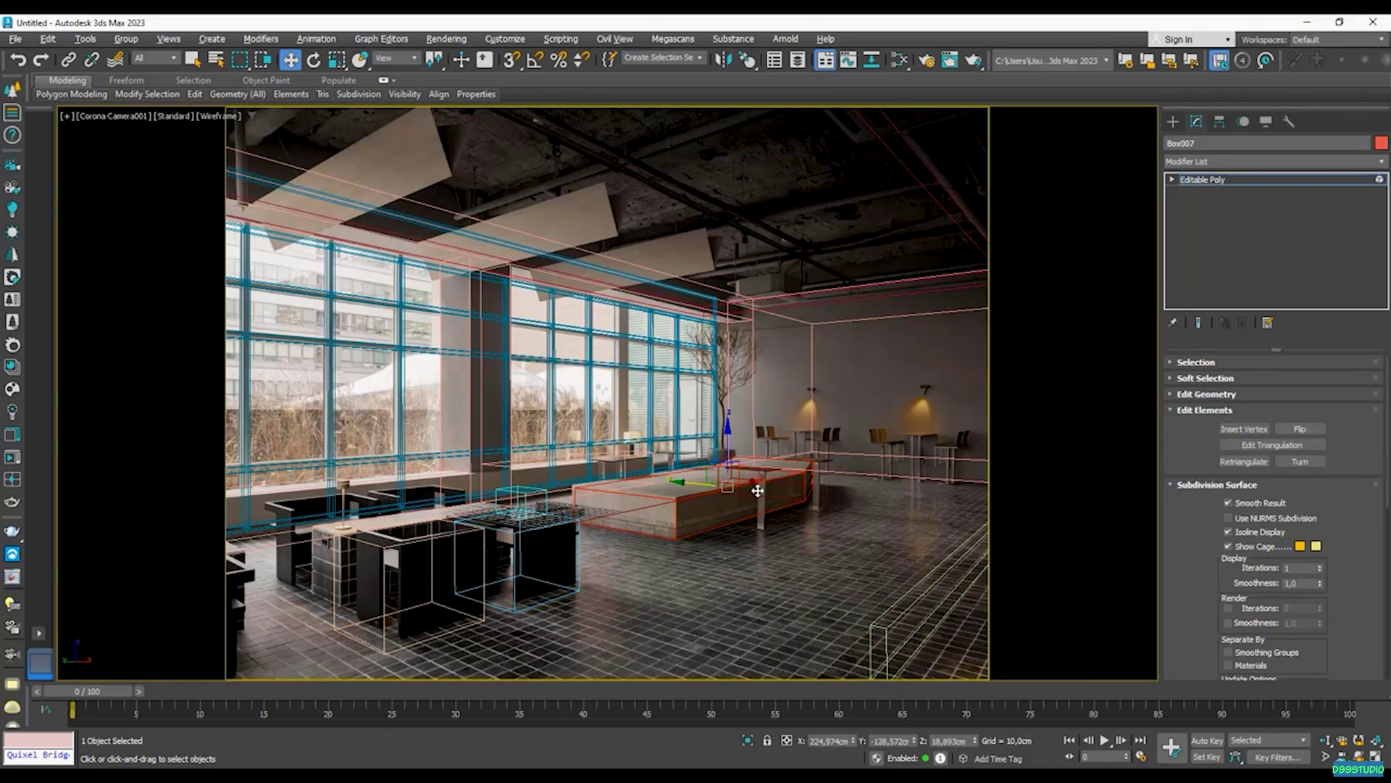
left_click(1211, 410)
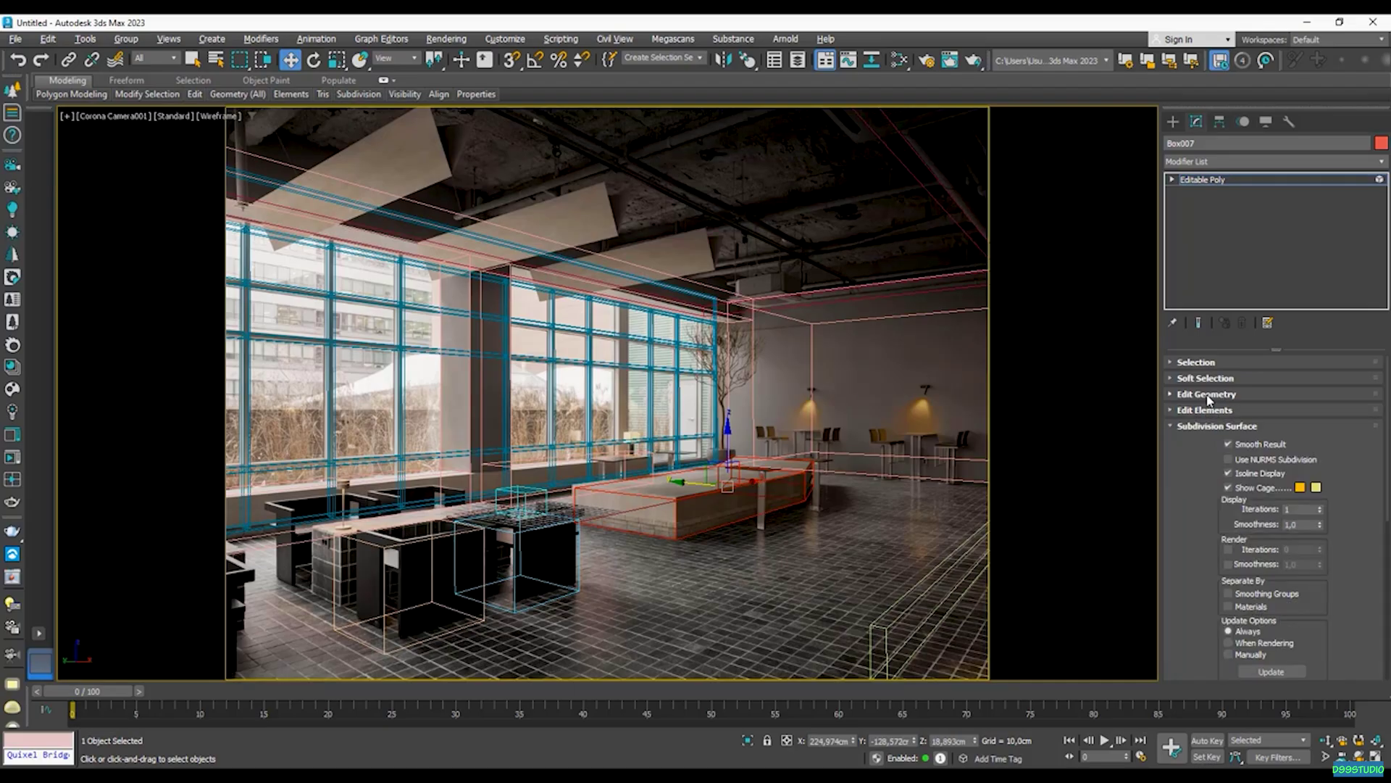
left_click(1208, 393)
left_click(1244, 484)
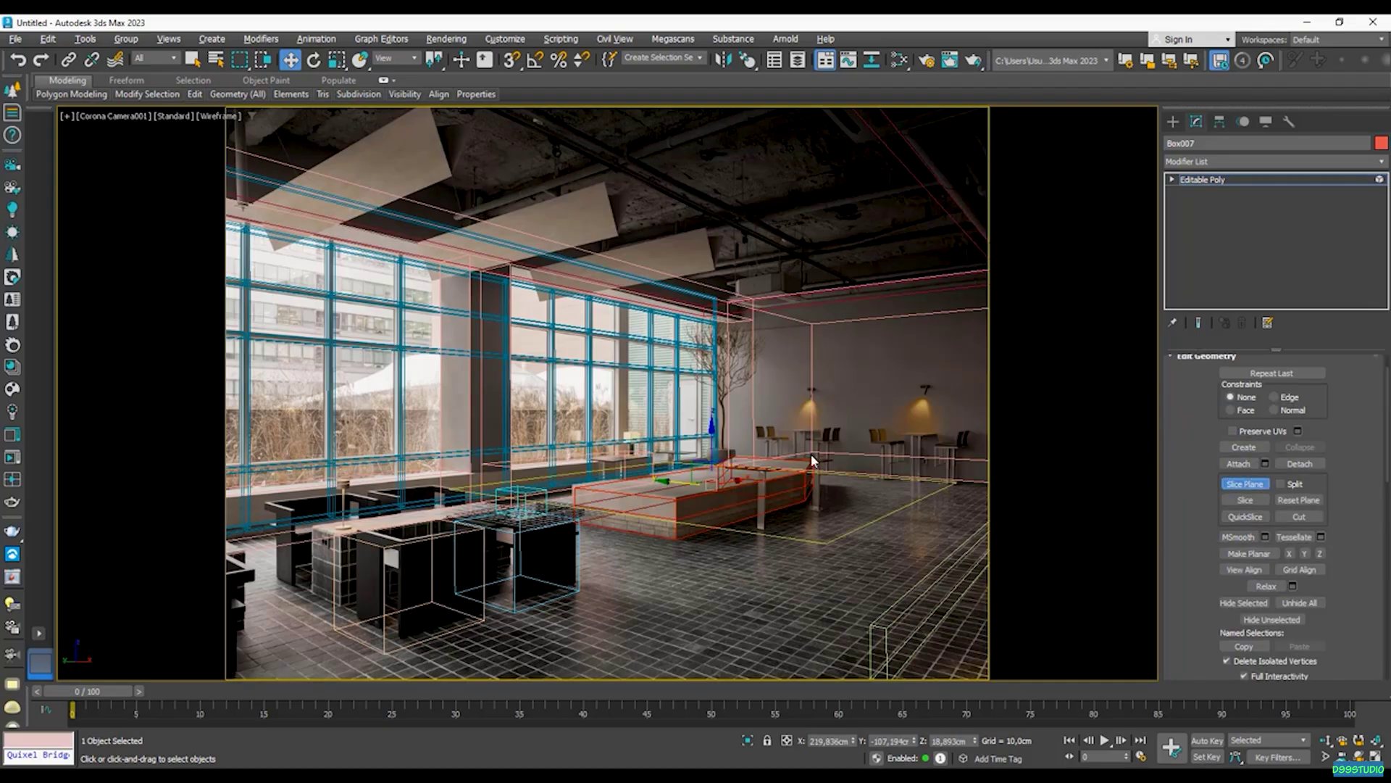
left_click_drag(712, 452, 712, 446)
left_click(1245, 500)
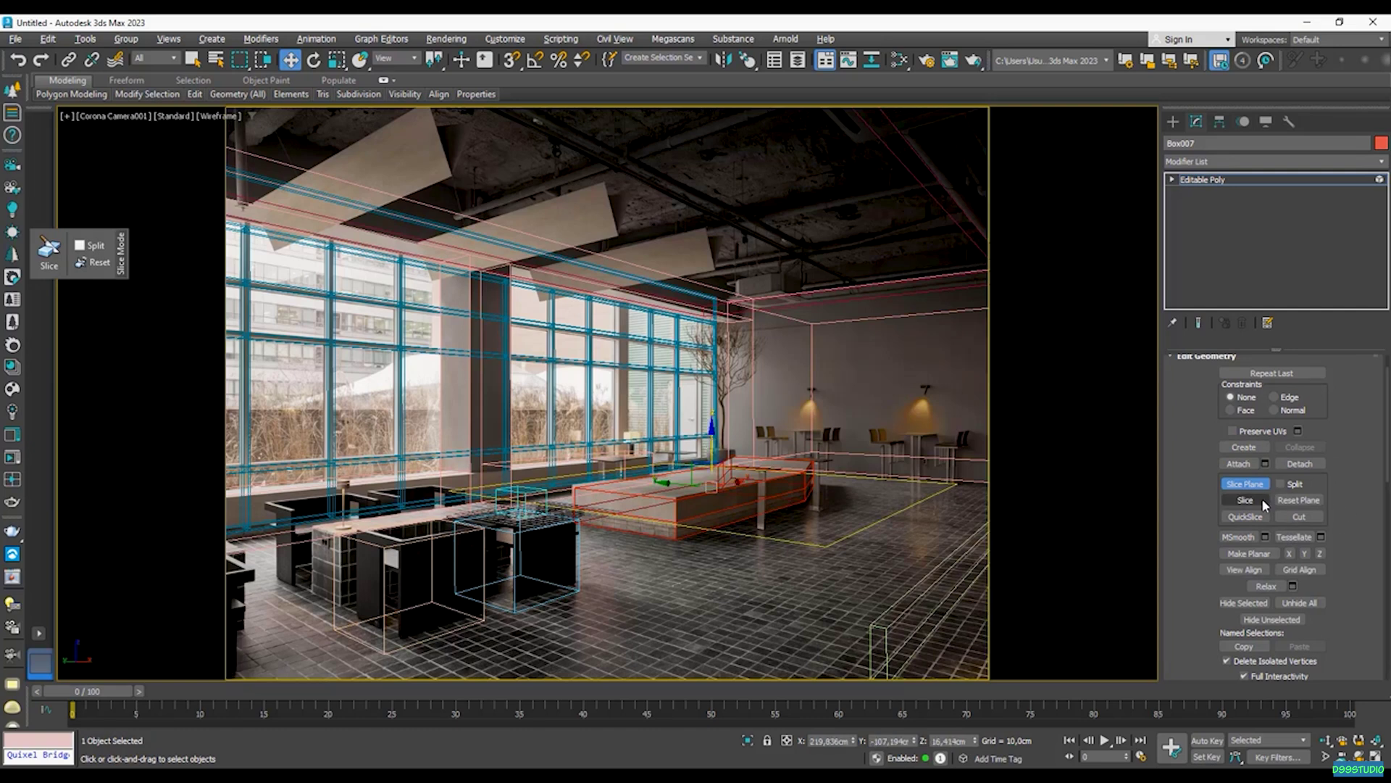
left_click(1245, 484)
- Select the platform's lower side faces and try an inward extrusion of -5.46 cm with a bias of 0.99
key("4")
left_click(682, 530)
left_click(664, 527, "shift")
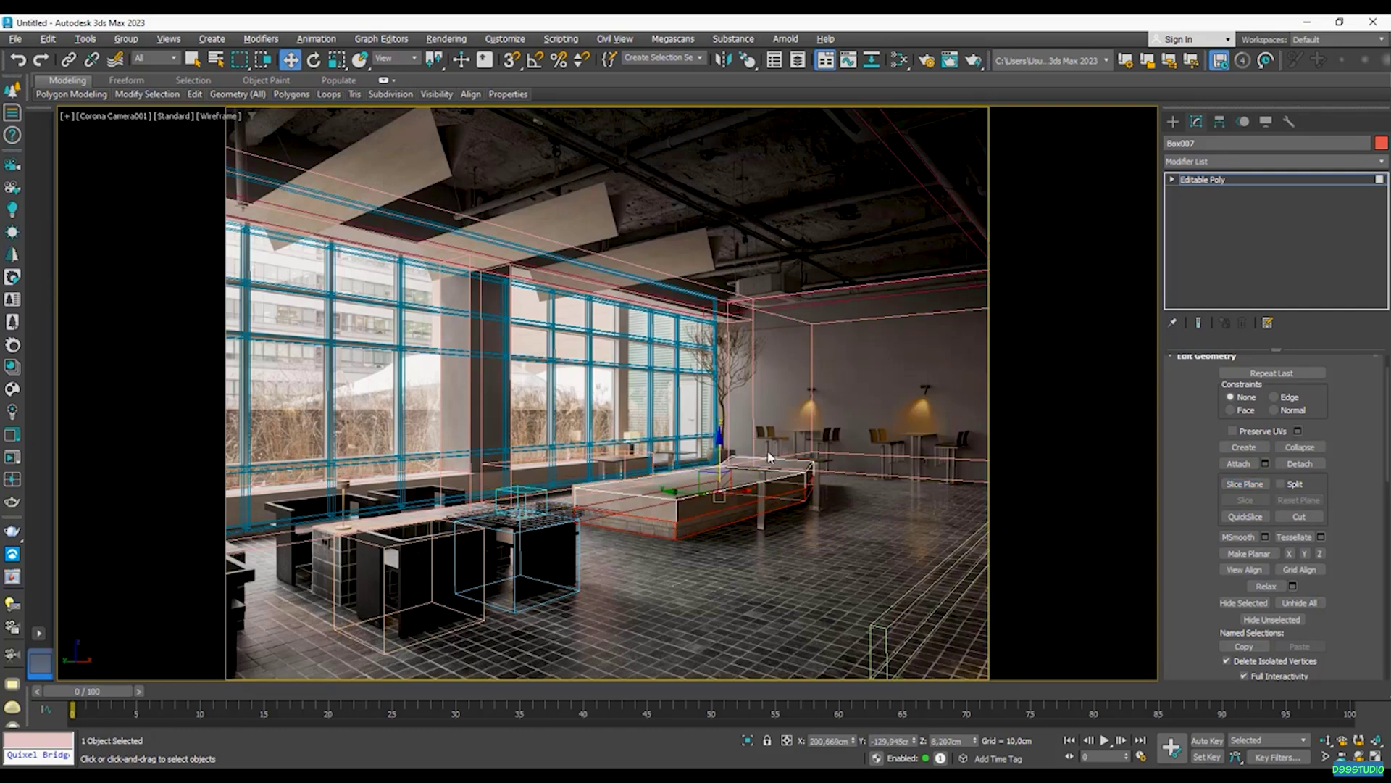
right_click(728, 515)
left_click(597, 555)
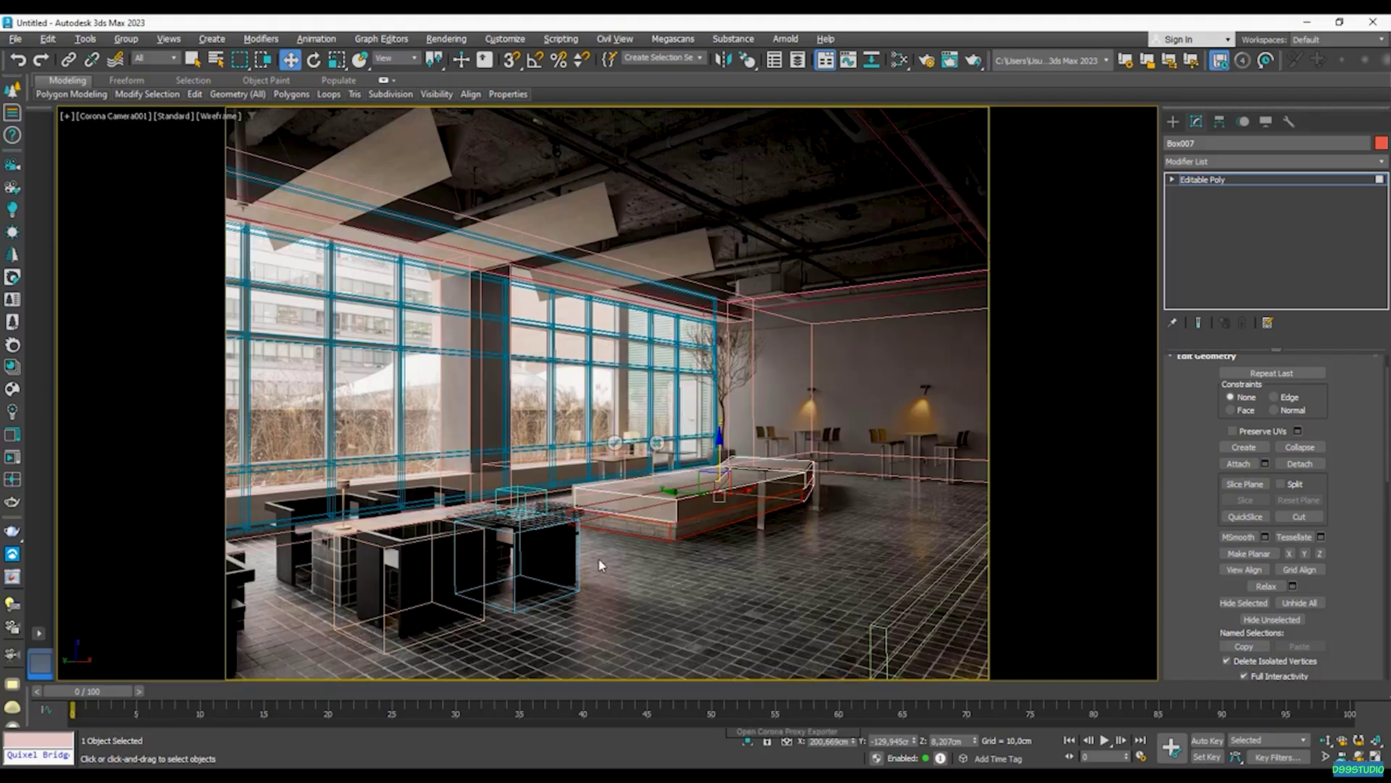
left_click(632, 402)
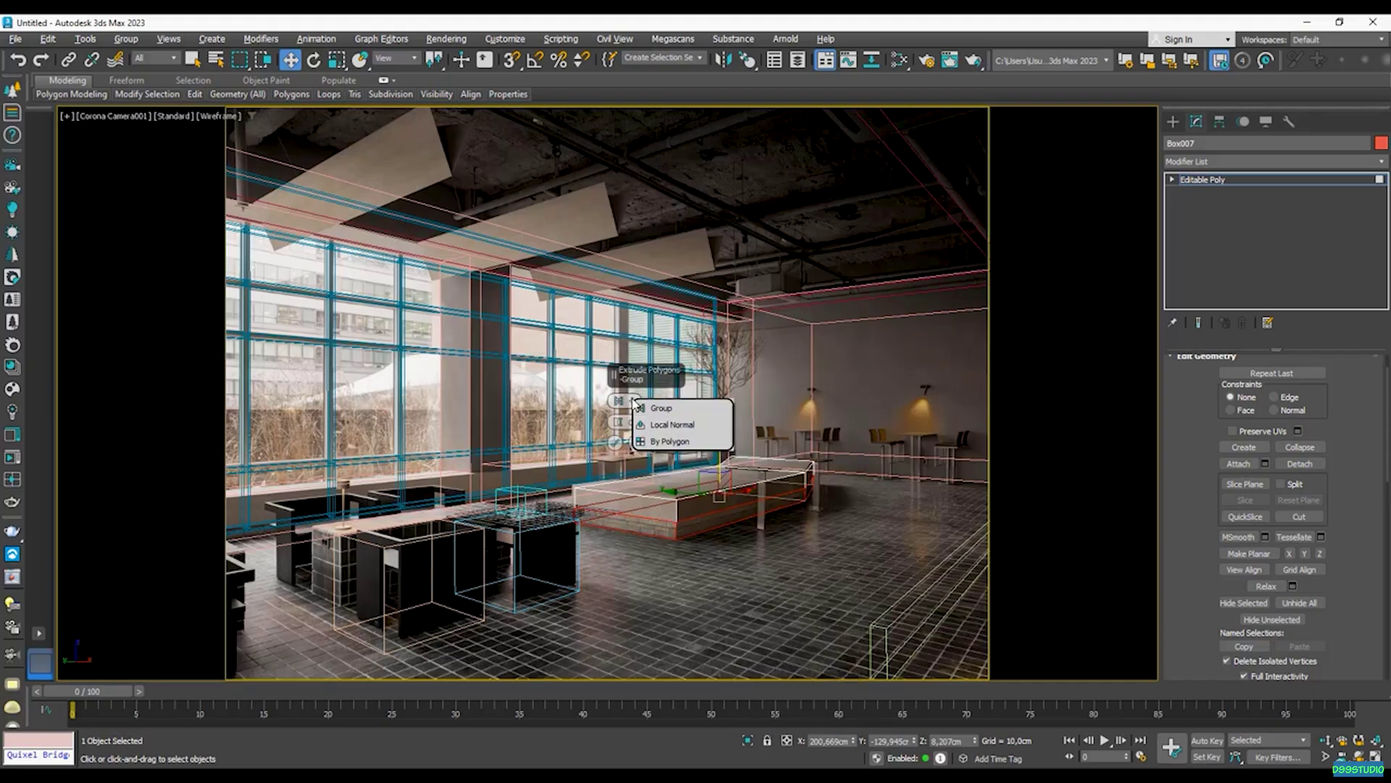
left_click(657, 442)
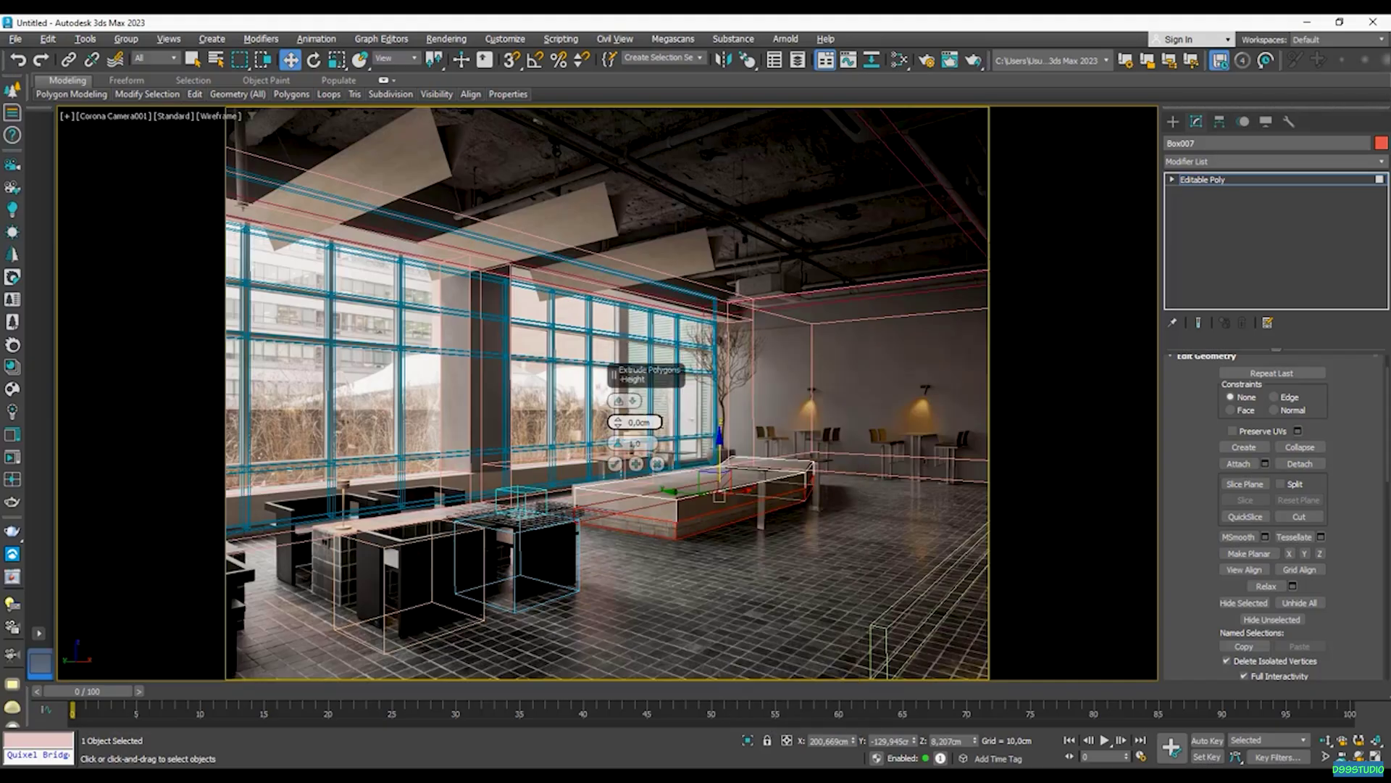
left_click_drag(617, 422, 631, 437)
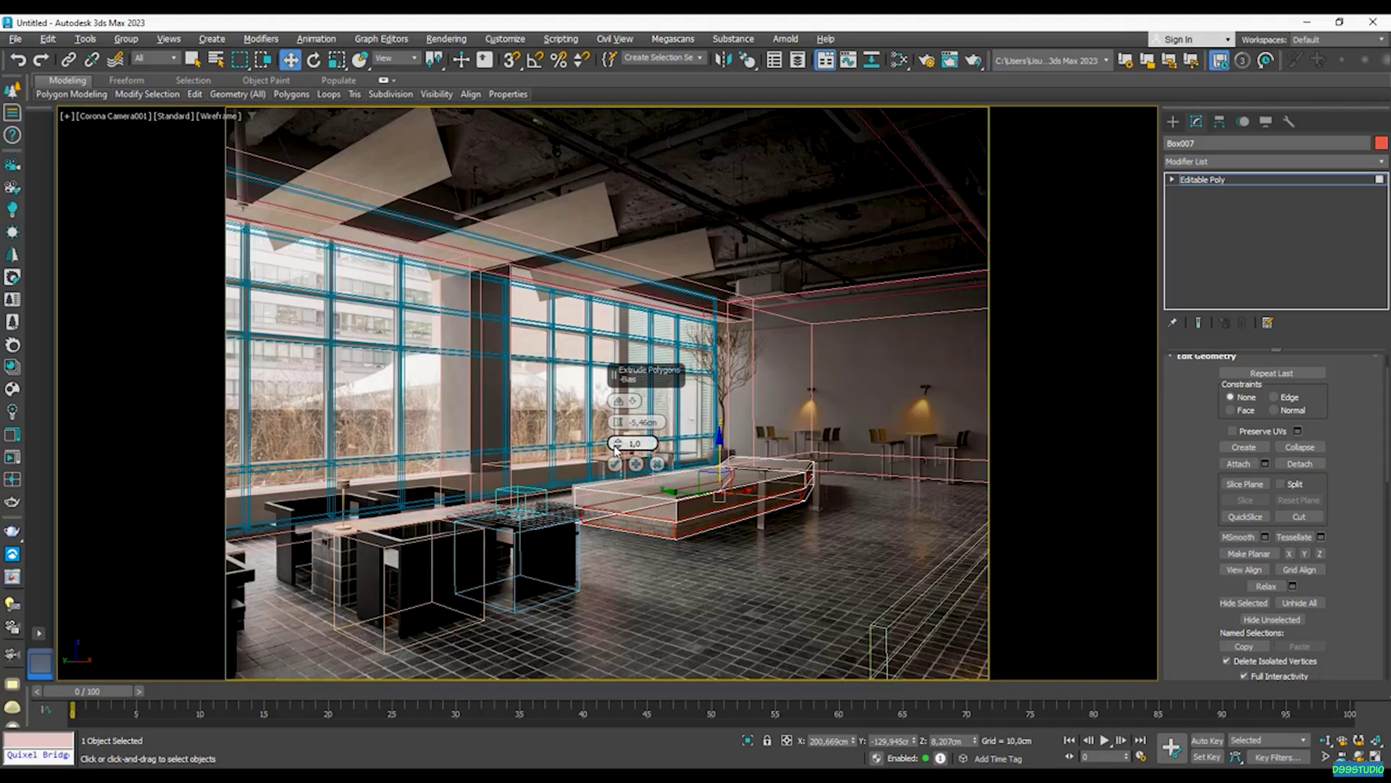
left_click(618, 445)
left_click(837, 585)
key("F3")
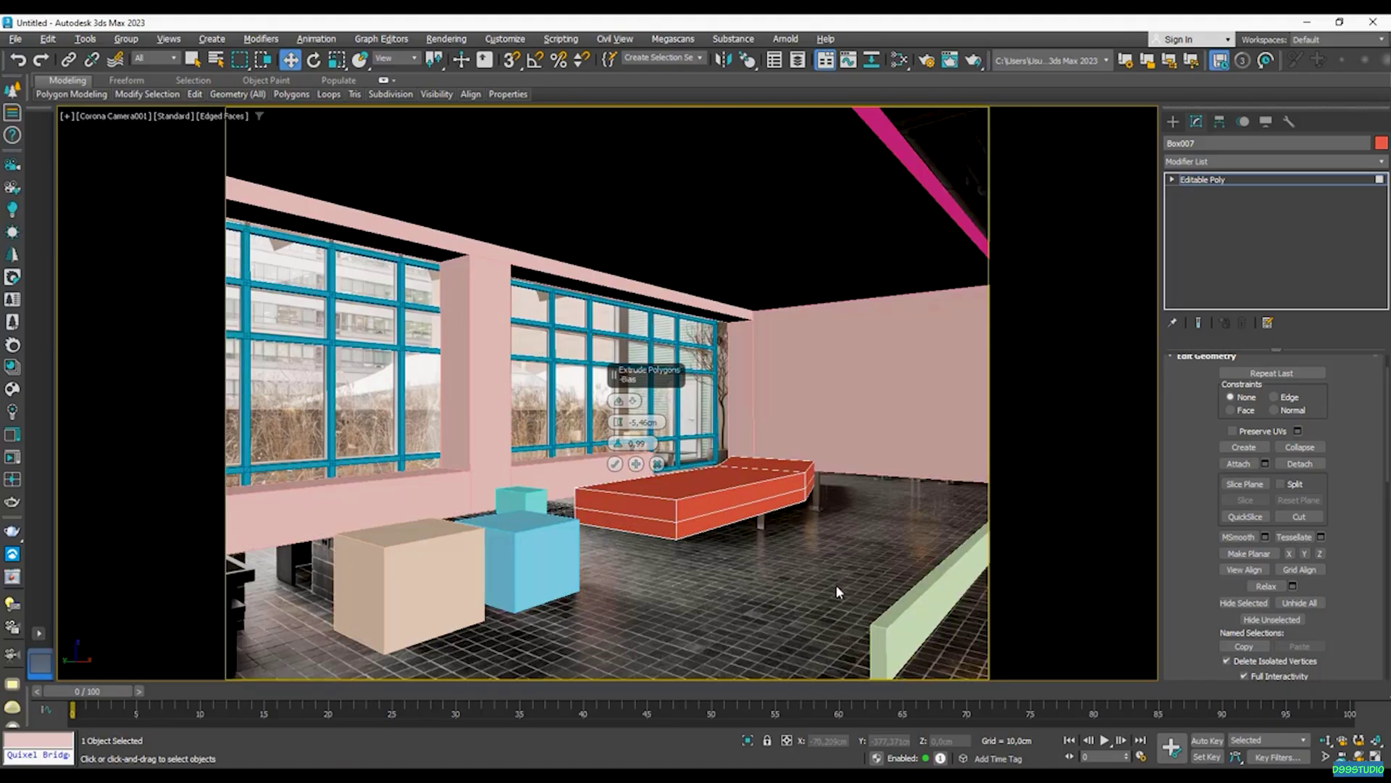
left_click(657, 464)
key("4")
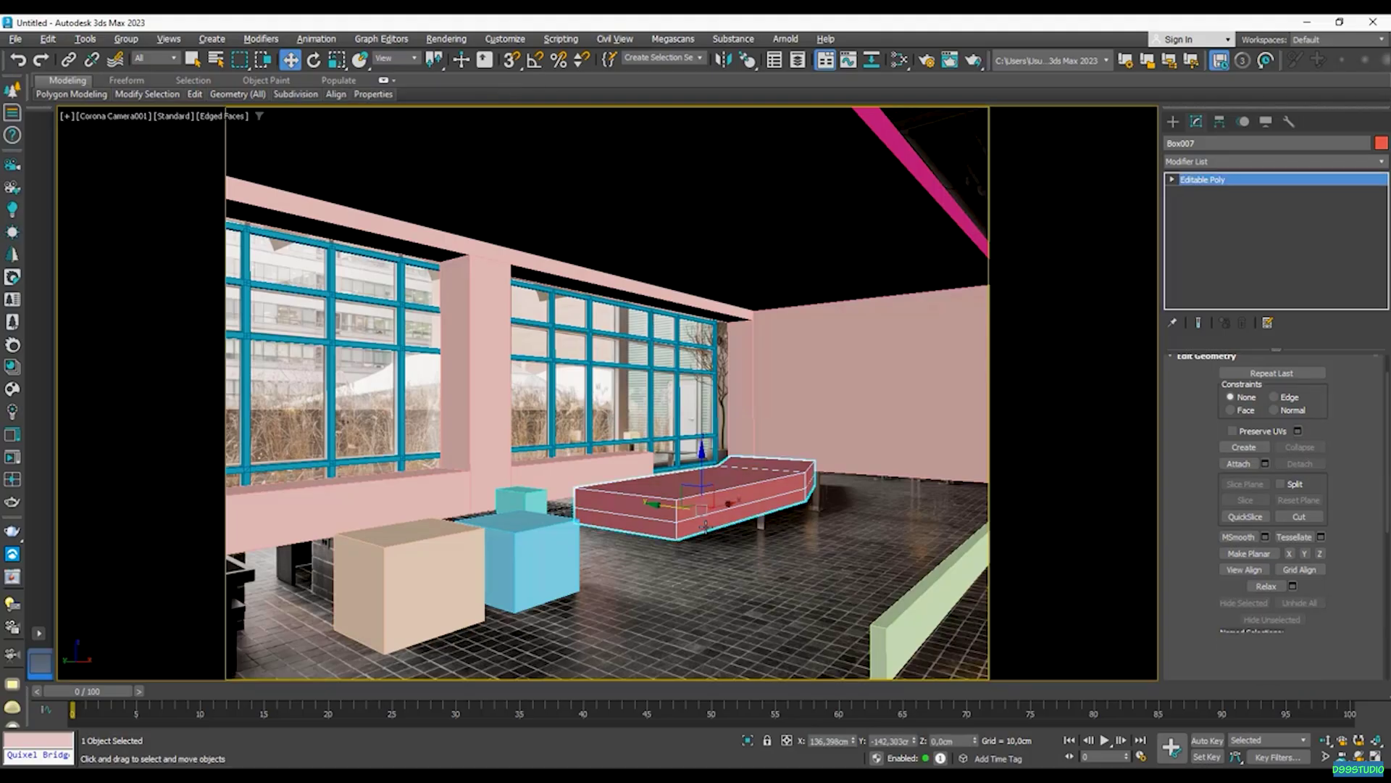
- Extrude the selected lower side faces of the platform inward using the same settings to form a recessed base
key("4")
right_click(662, 523)
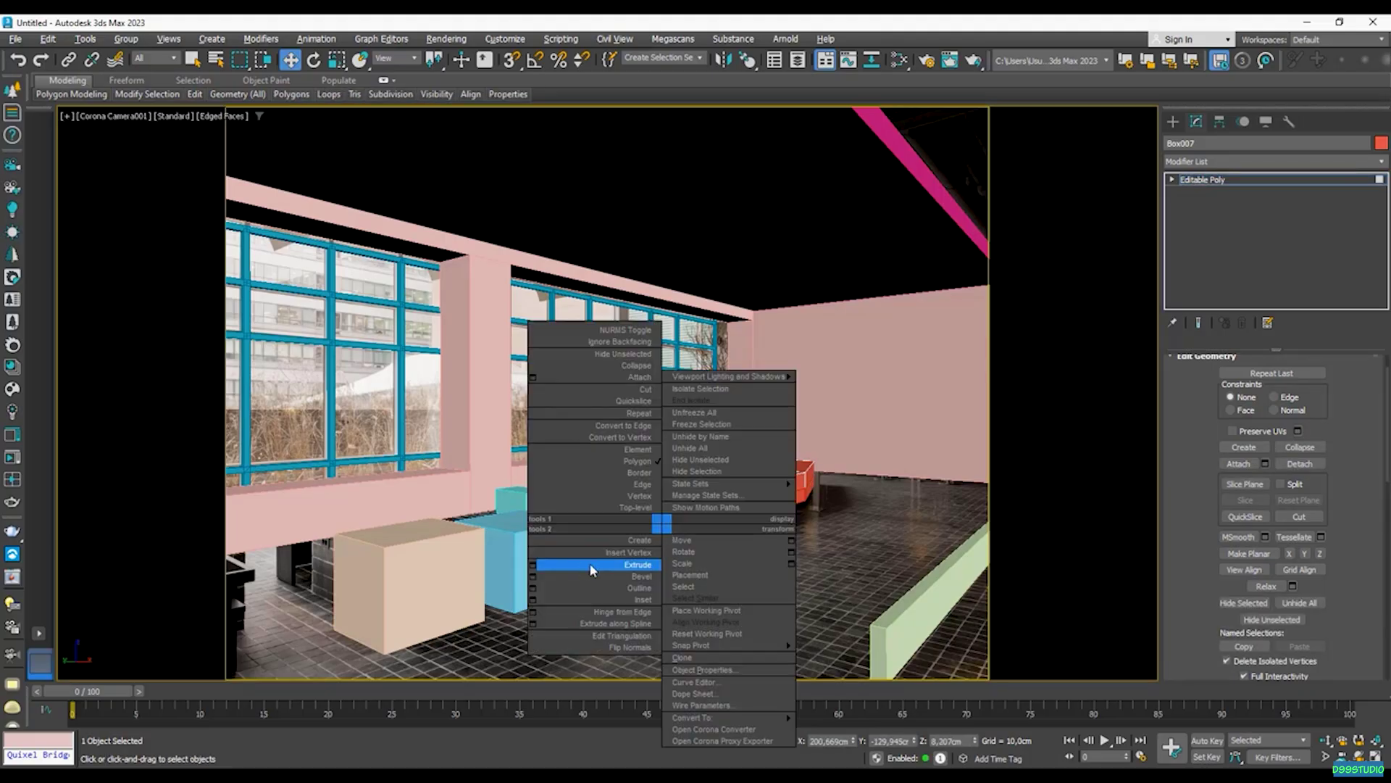
left_click(533, 564)
left_click(615, 465)
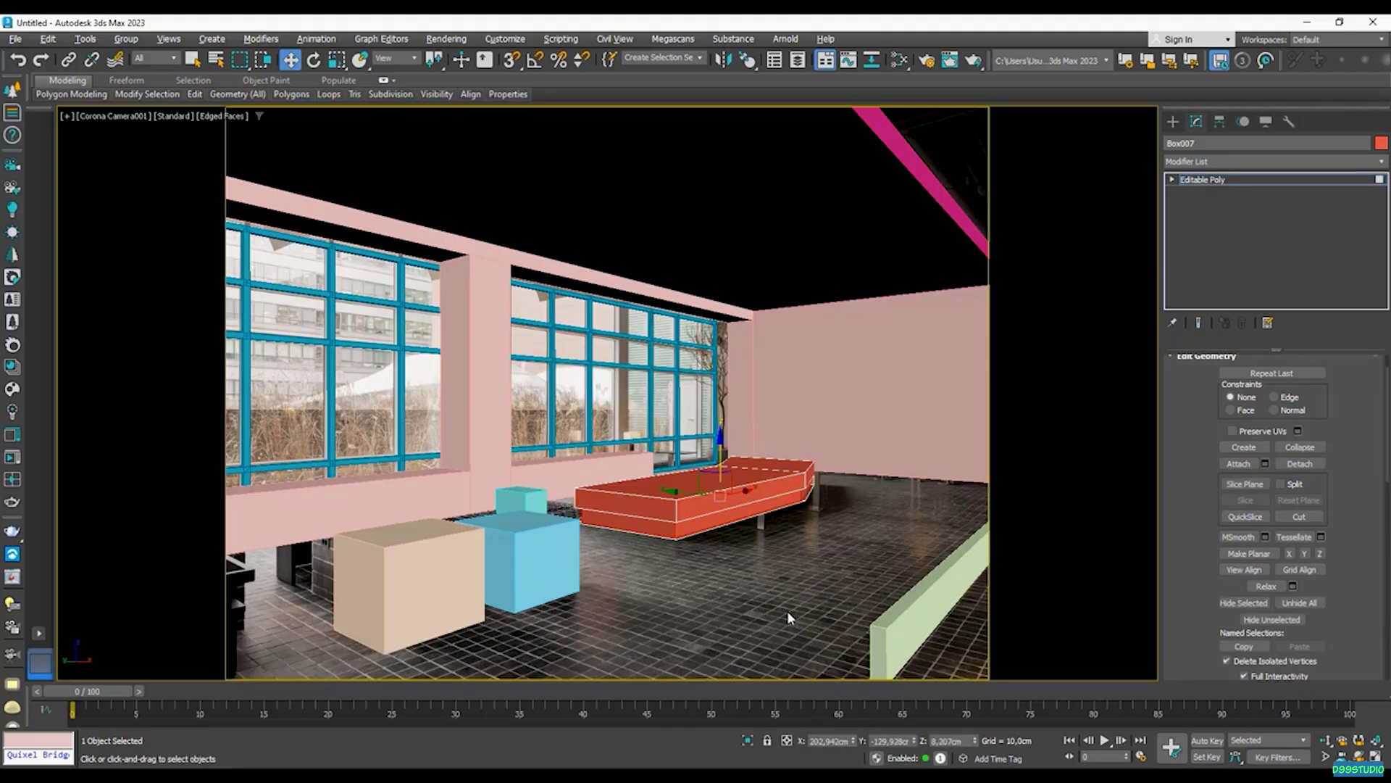
- Switch the camera viewport's shading to Clay and deselect the platform
left_click(223, 115)
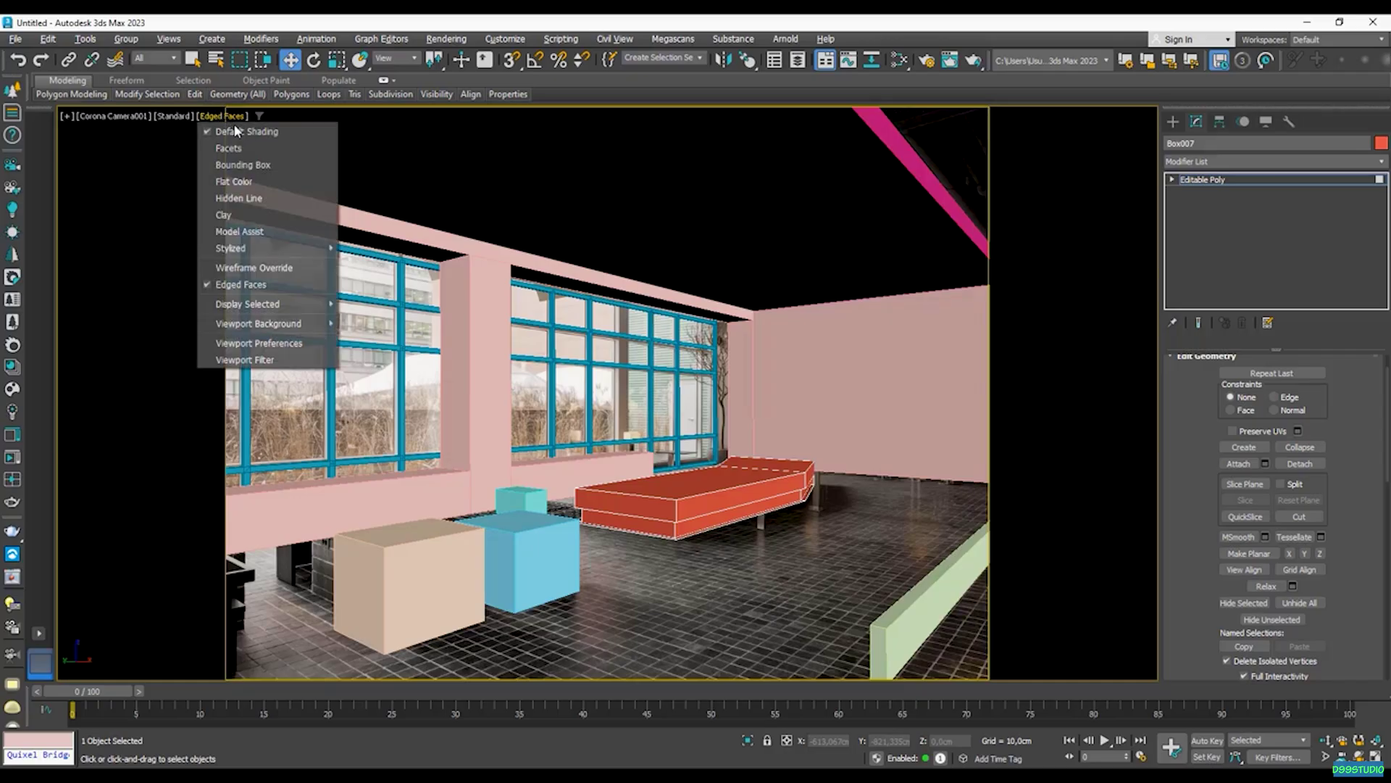
left_click(261, 229)
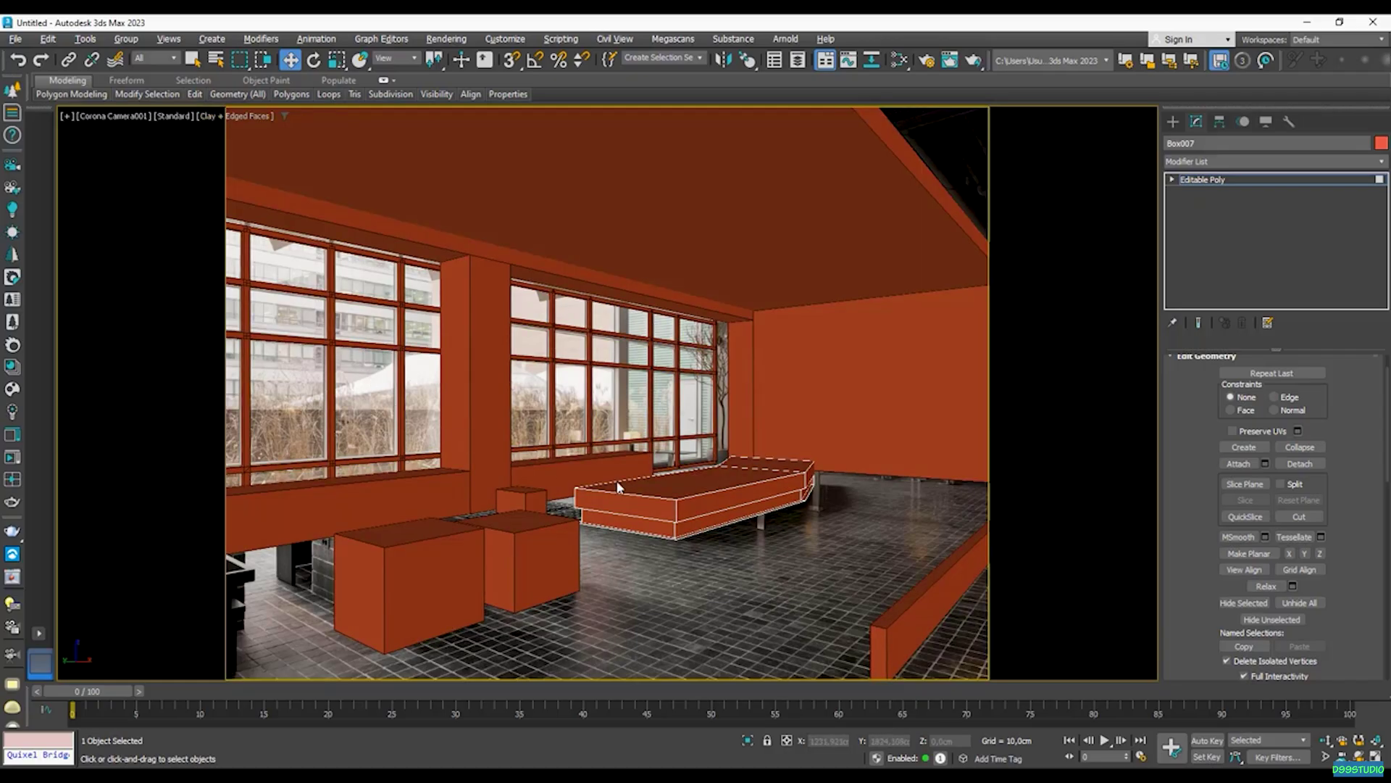
left_click(806, 574)
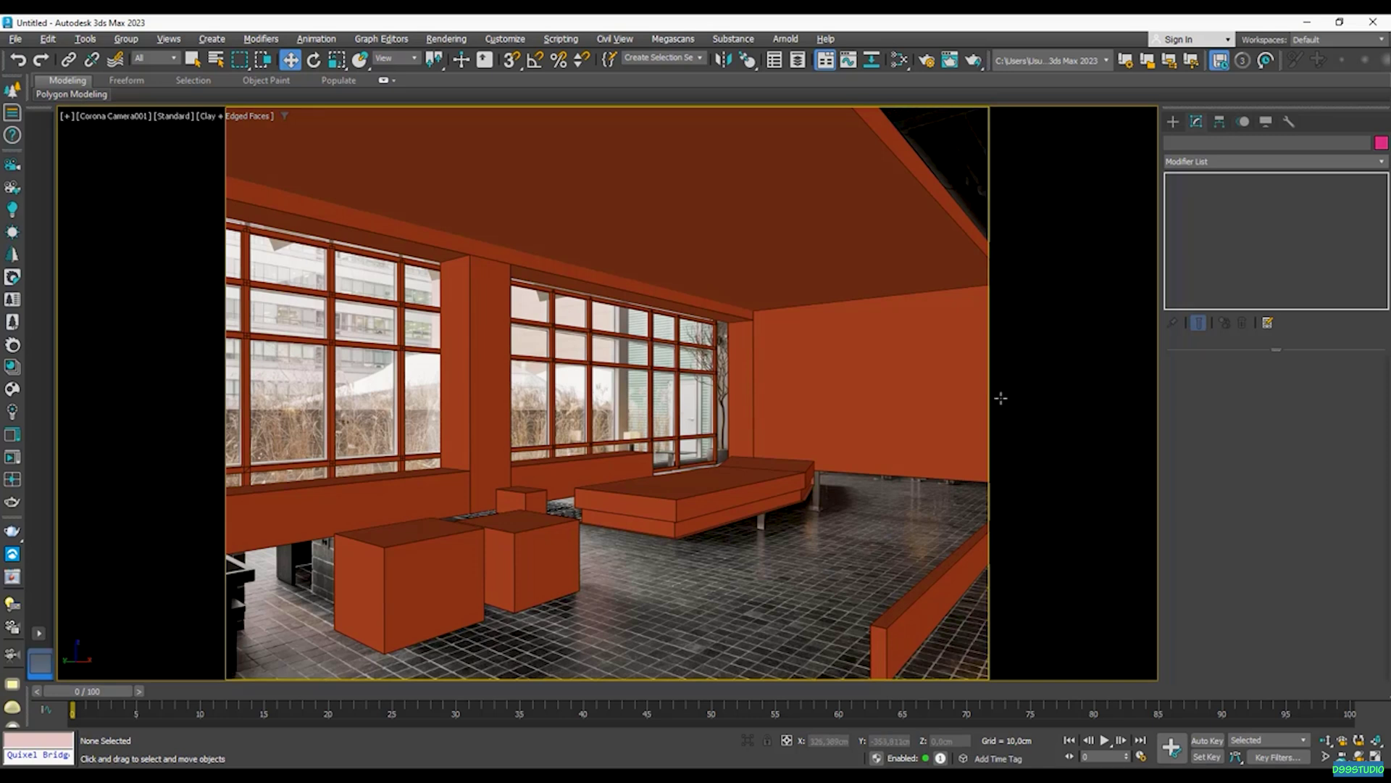
- Draw a floor plane under the furniture and enlarge it to cover the room's visible floor, about 1695 cm wide
left_click(1172, 121)
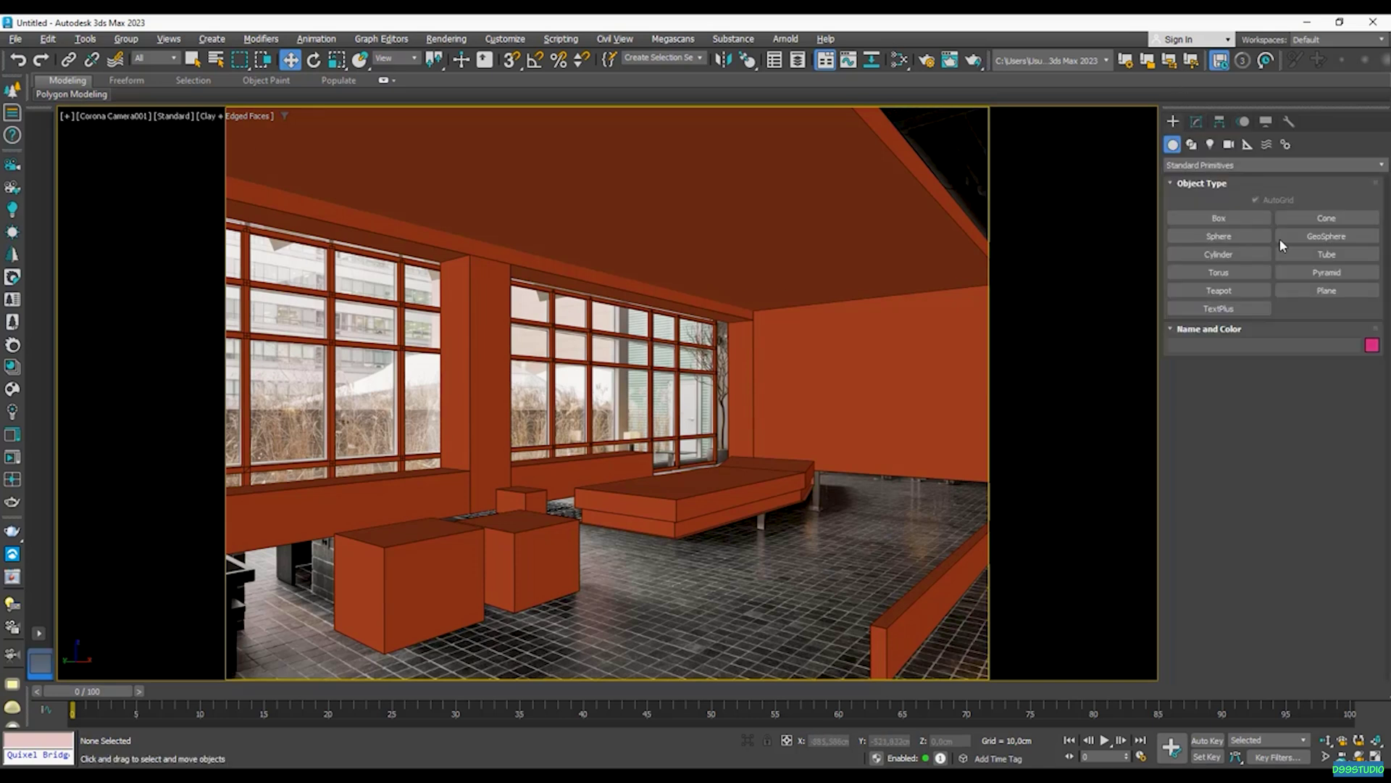
left_click(1339, 293)
left_click_drag(685, 615, 784, 457)
key("w")
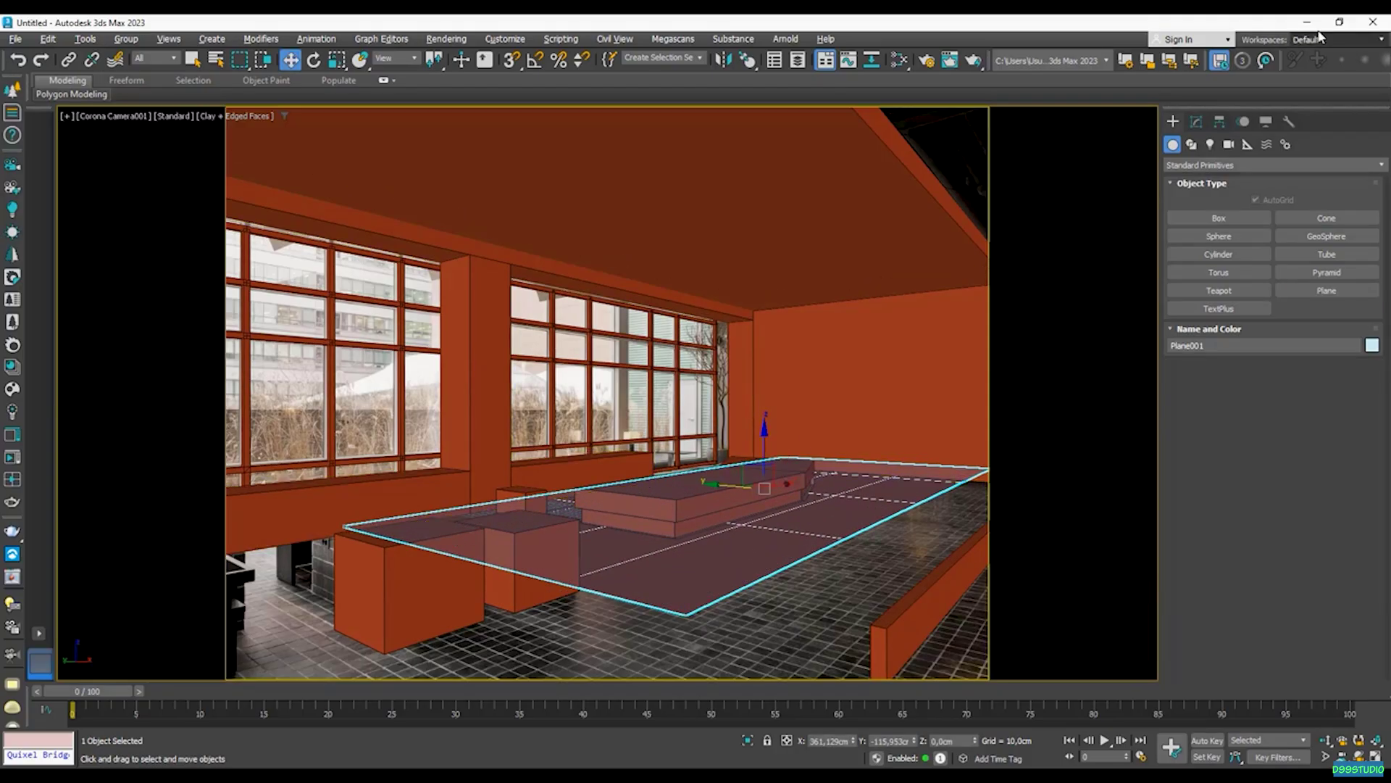
left_click(1196, 122)
left_click_drag(1319, 391, 1316, 351)
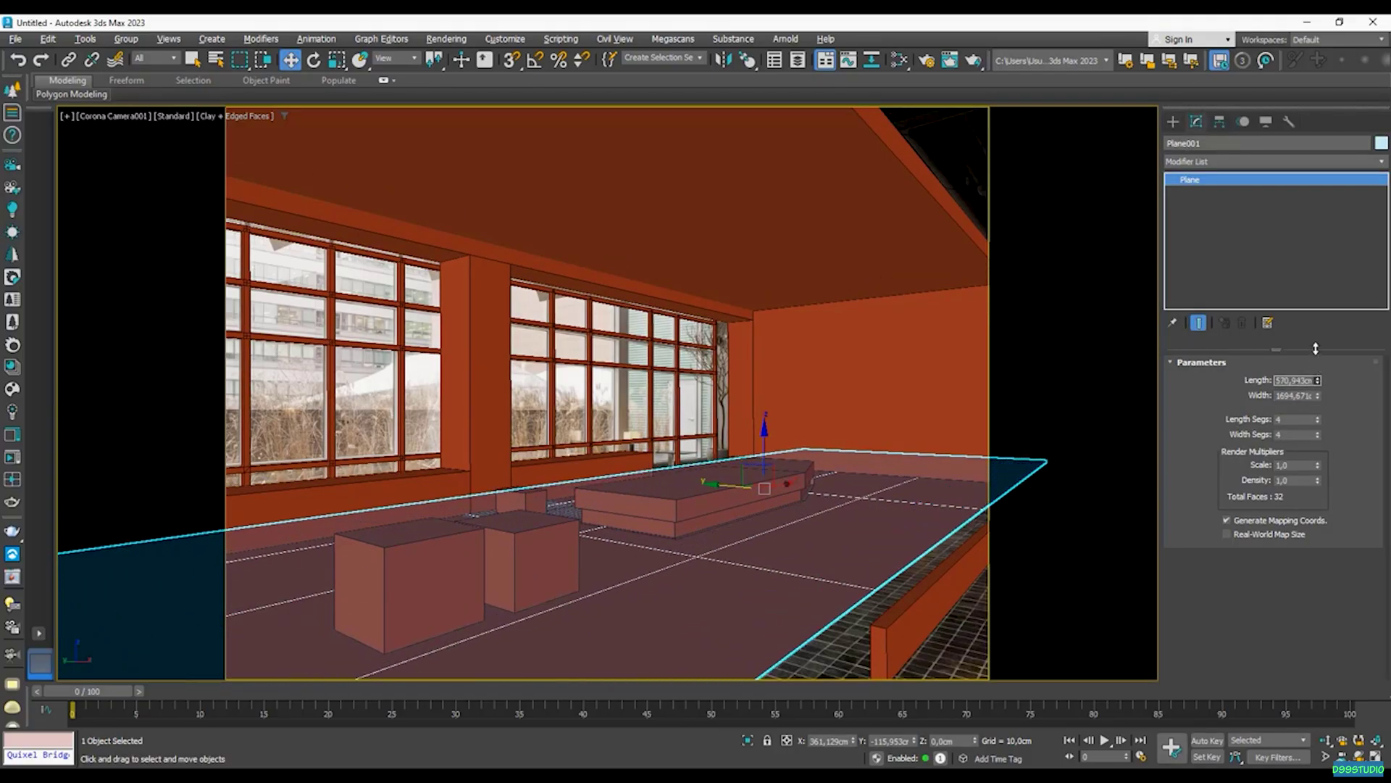
left_click_drag(1316, 351, 1316, 335)
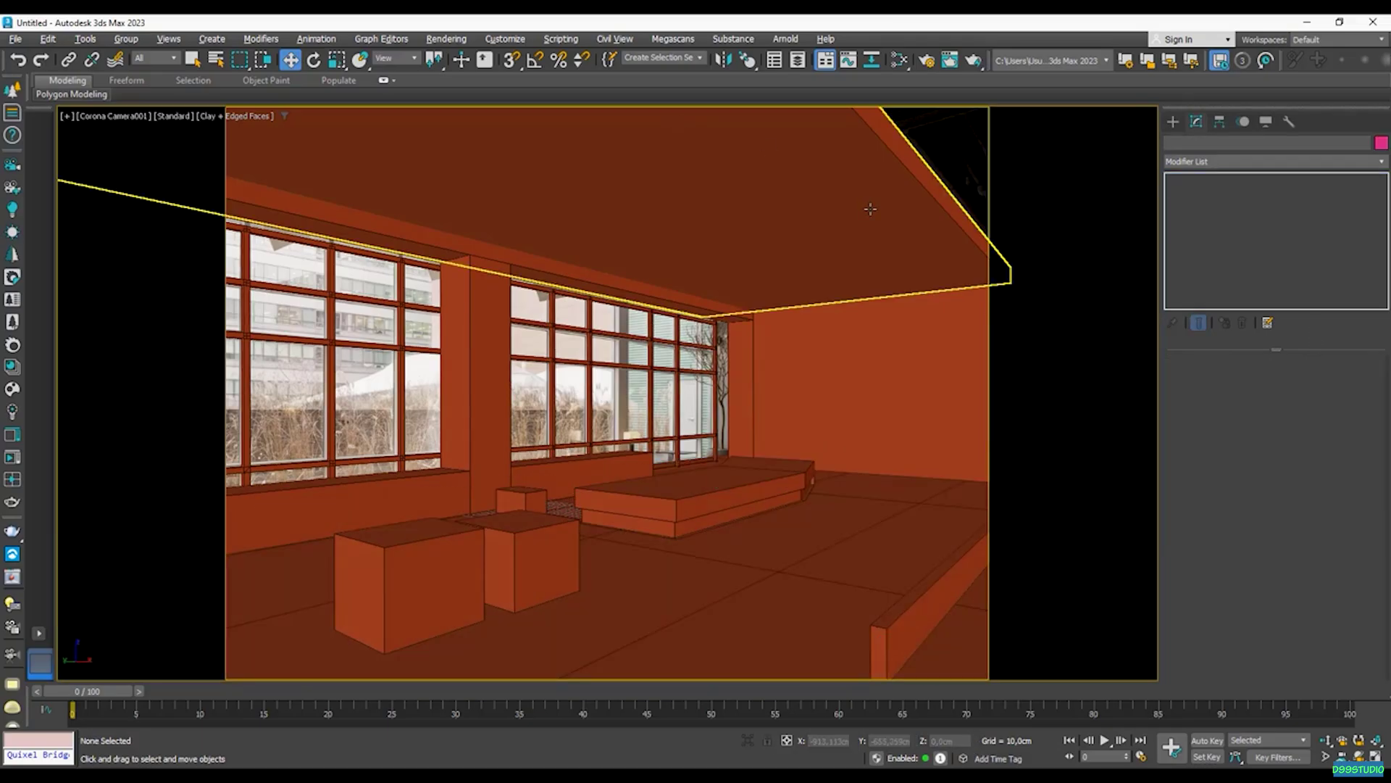
- Convert the ceiling box to Editable Poly, extend its outer side past the camera frame, and compare the model with the photo
left_click(870, 209)
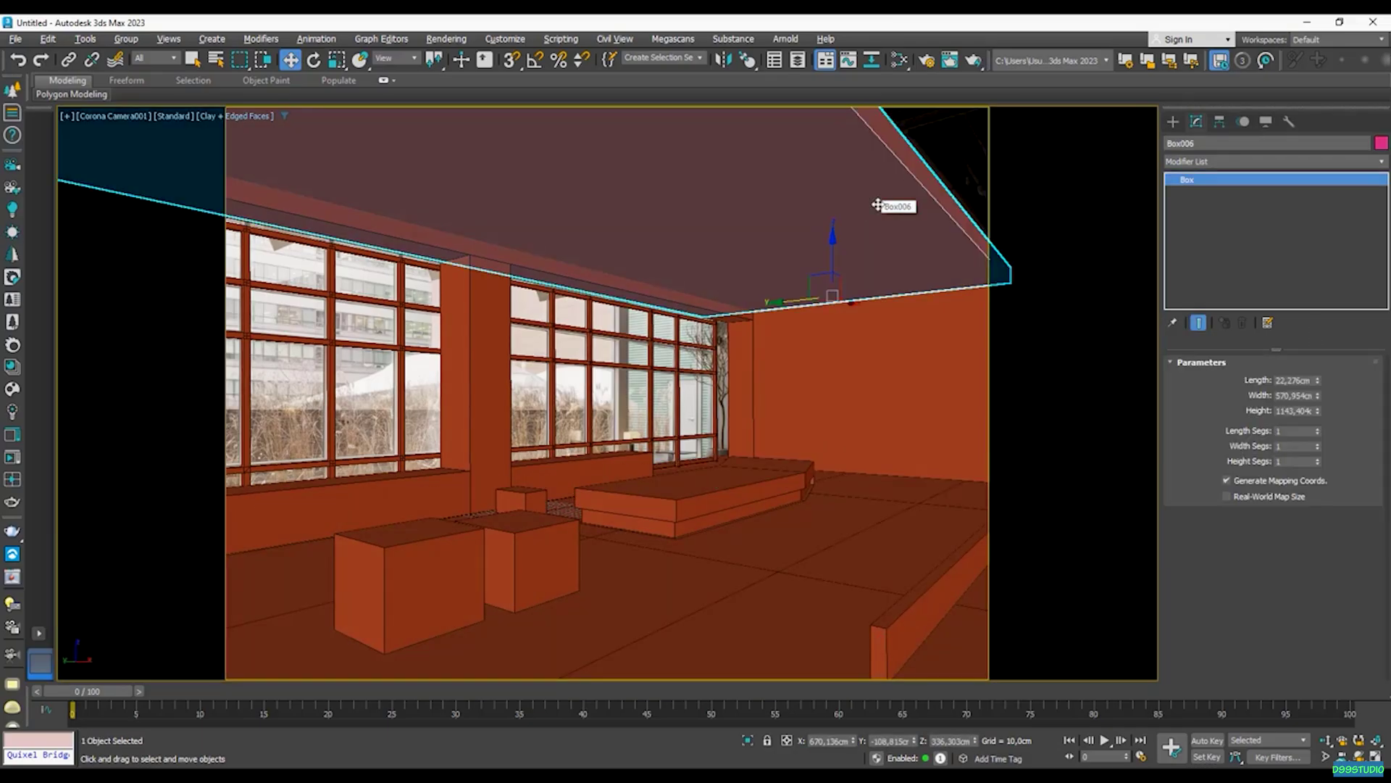
right_click(911, 294)
mouse_move(964, 363)
left_click(1095, 375)
left_click_drag(906, 176, 969, 162)
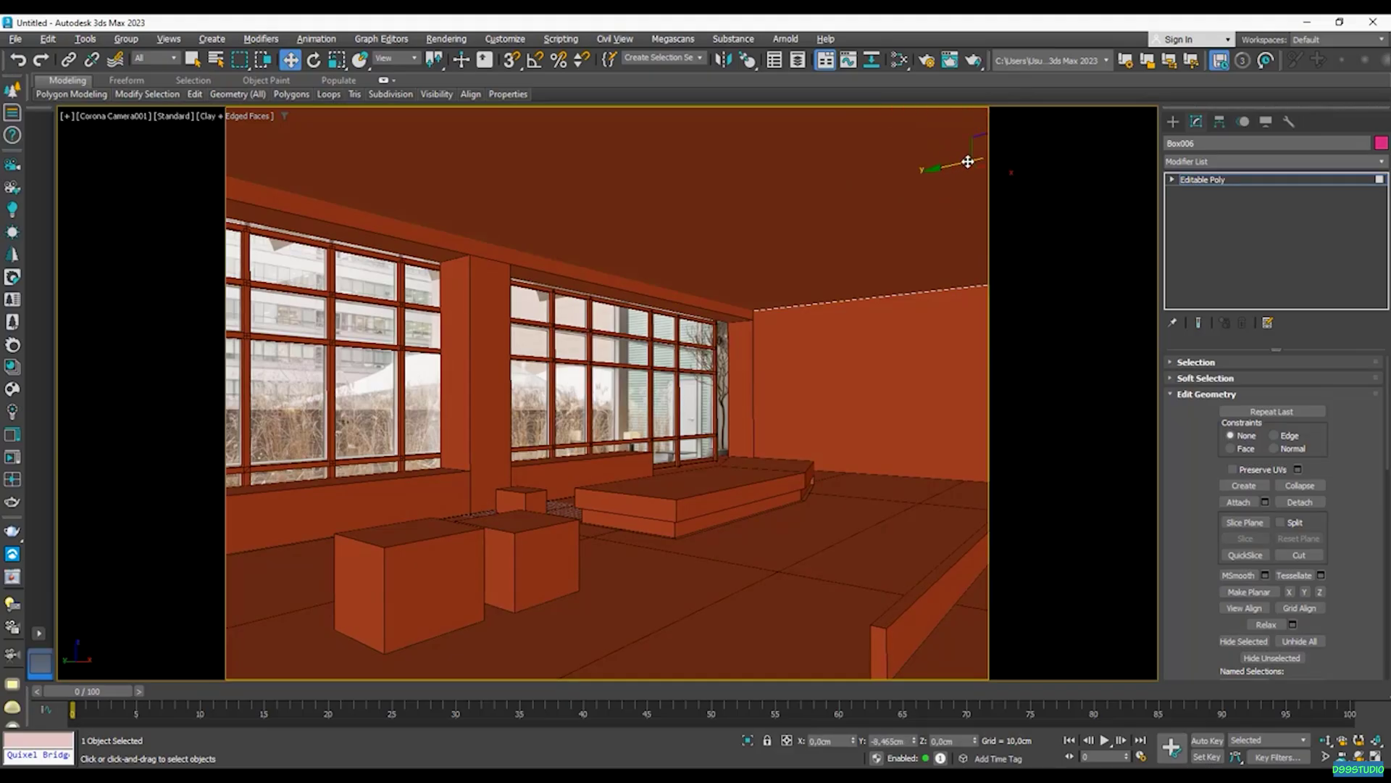
left_click(635, 420)
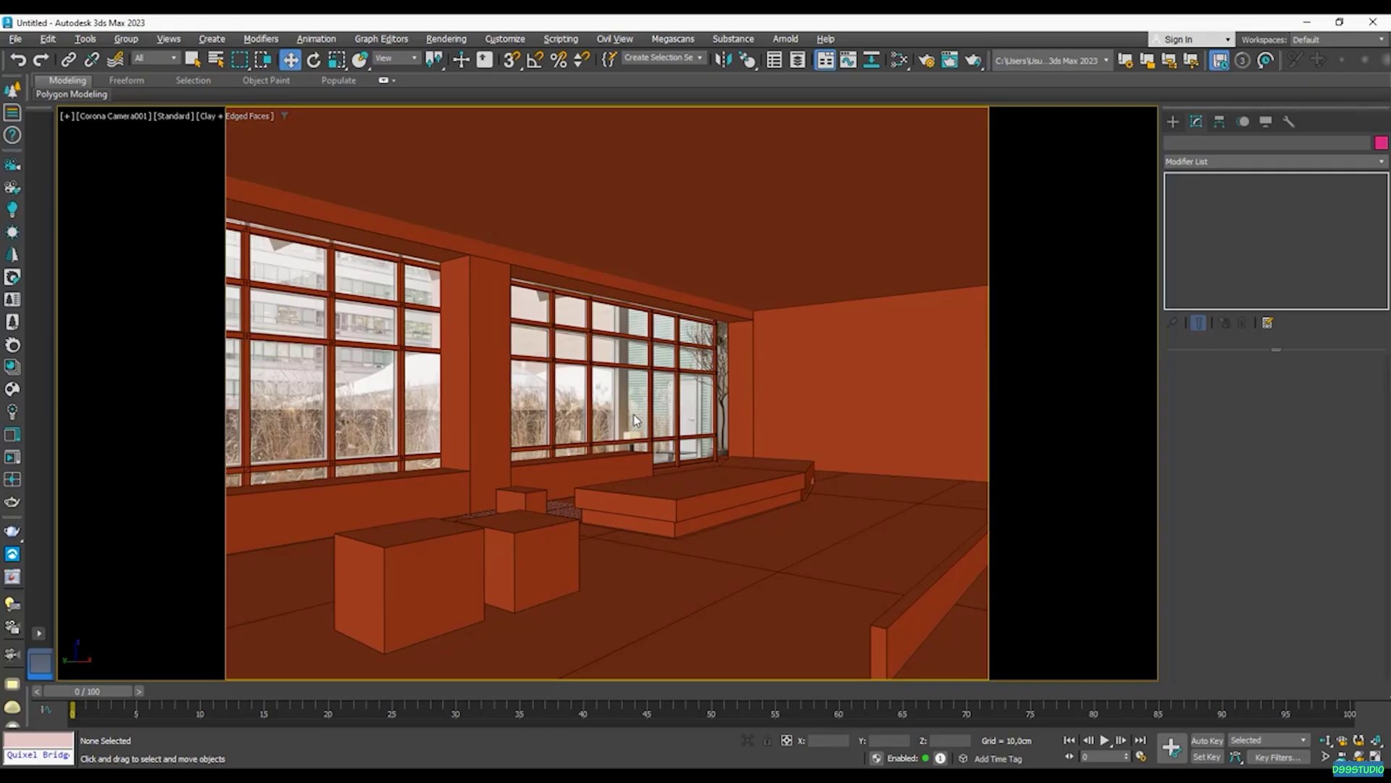
key("F3")
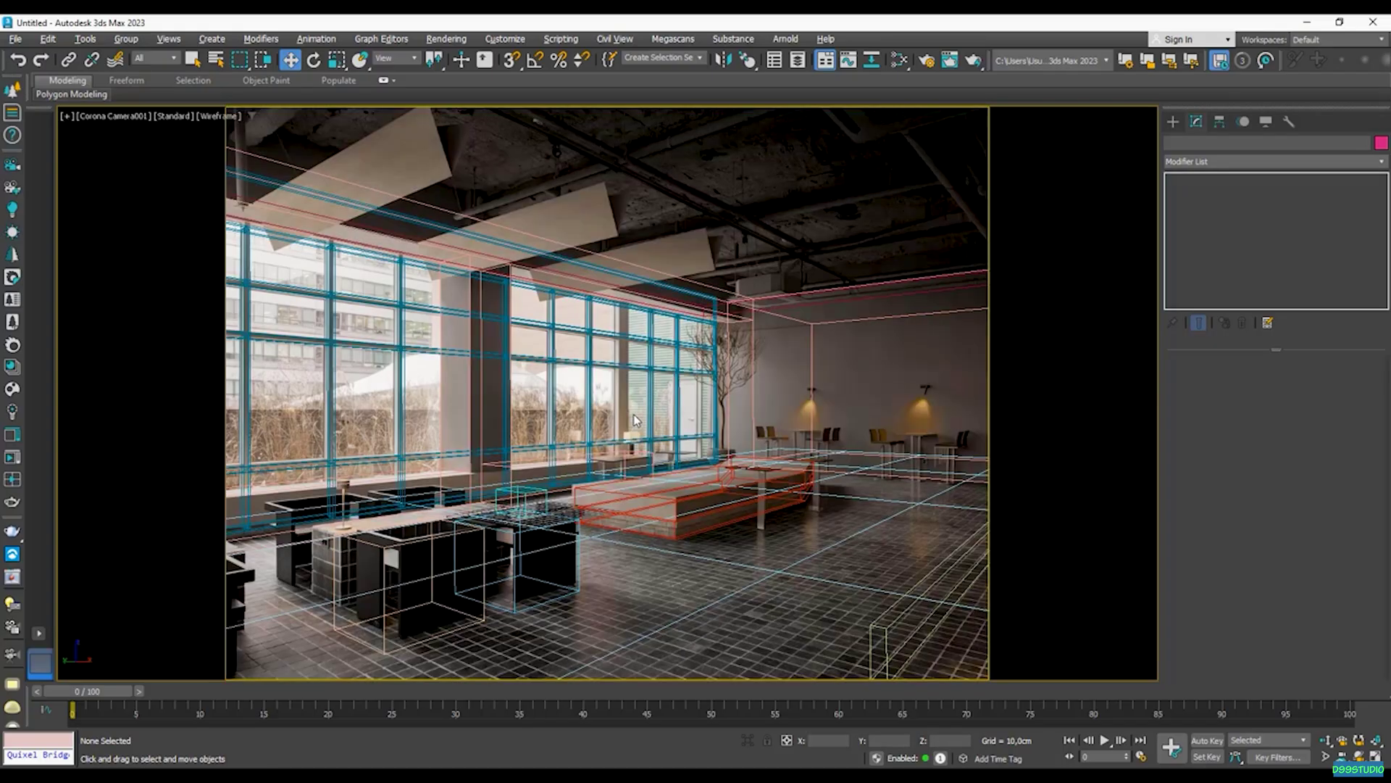
key("F3")
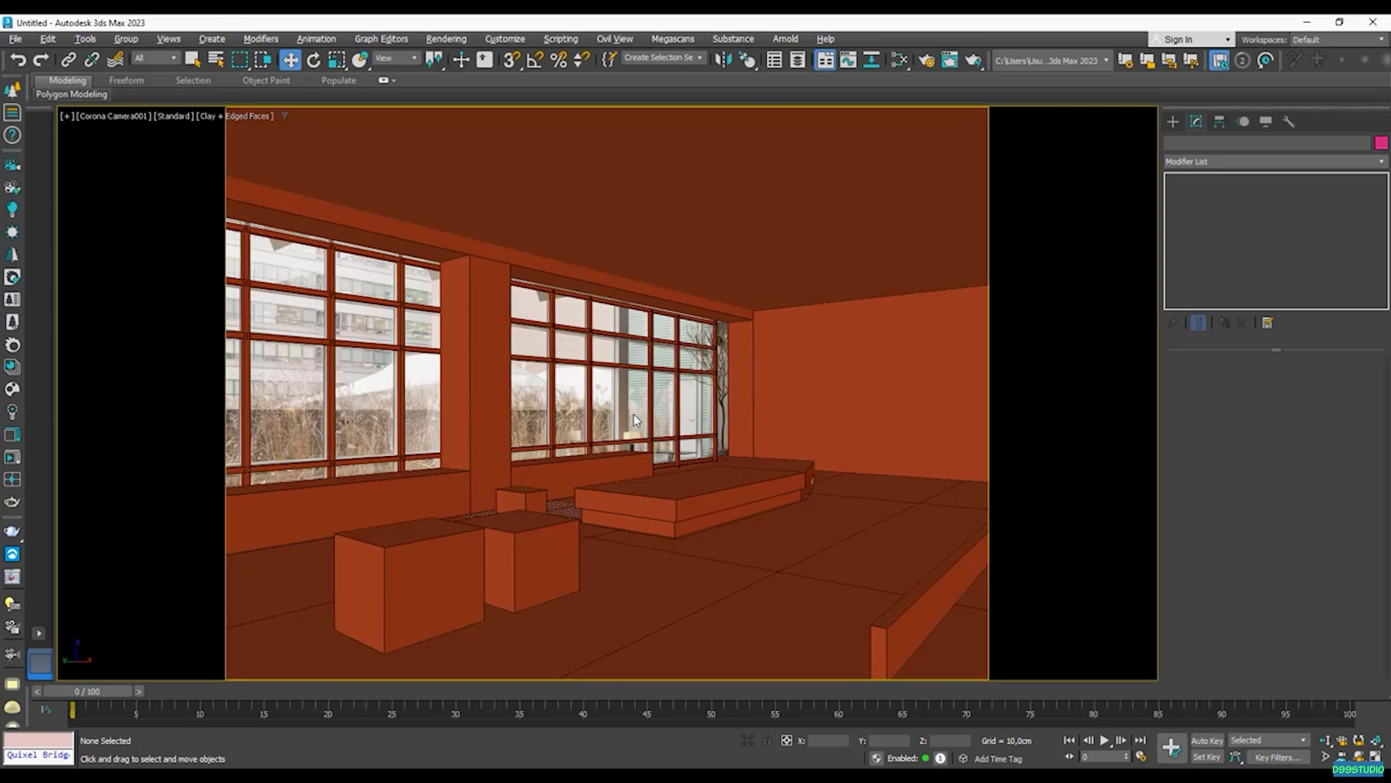